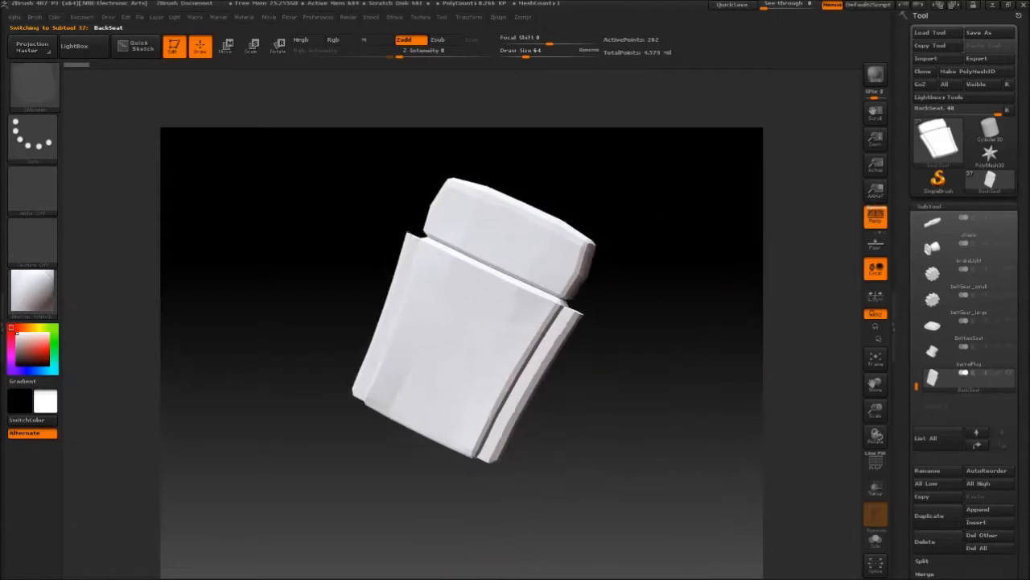
Step: Choose the ZModeler brush for the back seat subtool and turn on its polyframe display
{"action": "left_click", "coordinate": [35, 87]}
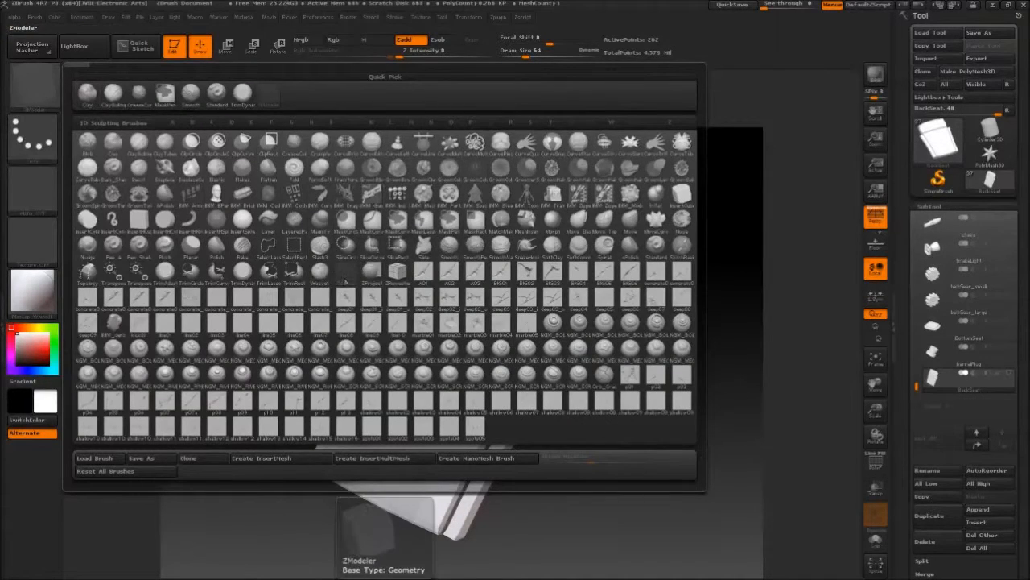
{"action": "left_click", "coordinate": [344, 280]}
{"action": "left_click_drag", "start_coordinate": [610, 191], "coordinate": [597, 250]}
{"action": "key", "text": "space"}
{"action": "mouse_move", "coordinate": [410, 240]}
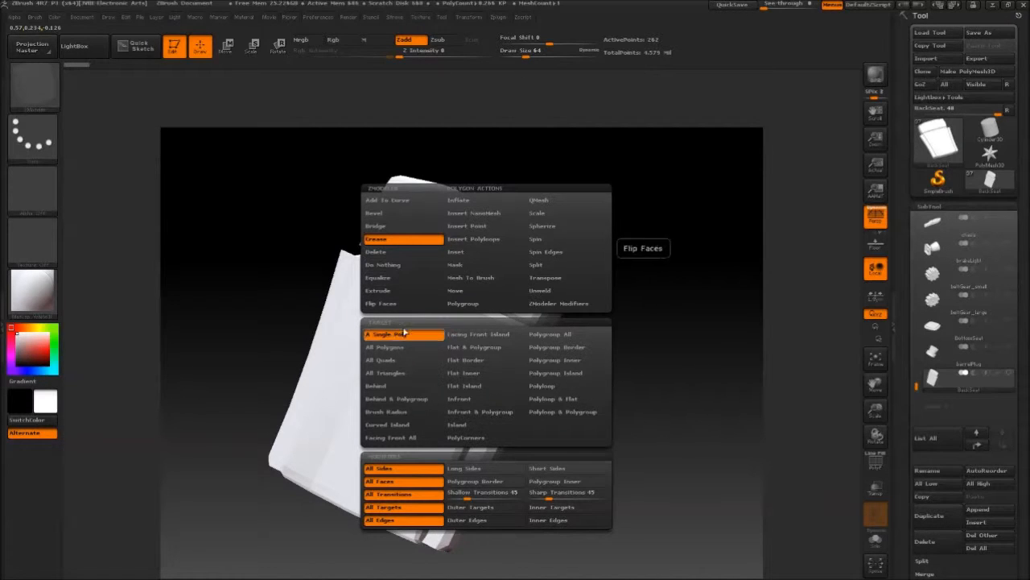
{"action": "left_click_drag", "start_coordinate": [627, 314], "coordinate": [711, 322]}
{"action": "key", "text": "shift+f"}
{"action": "key", "text": "space"}
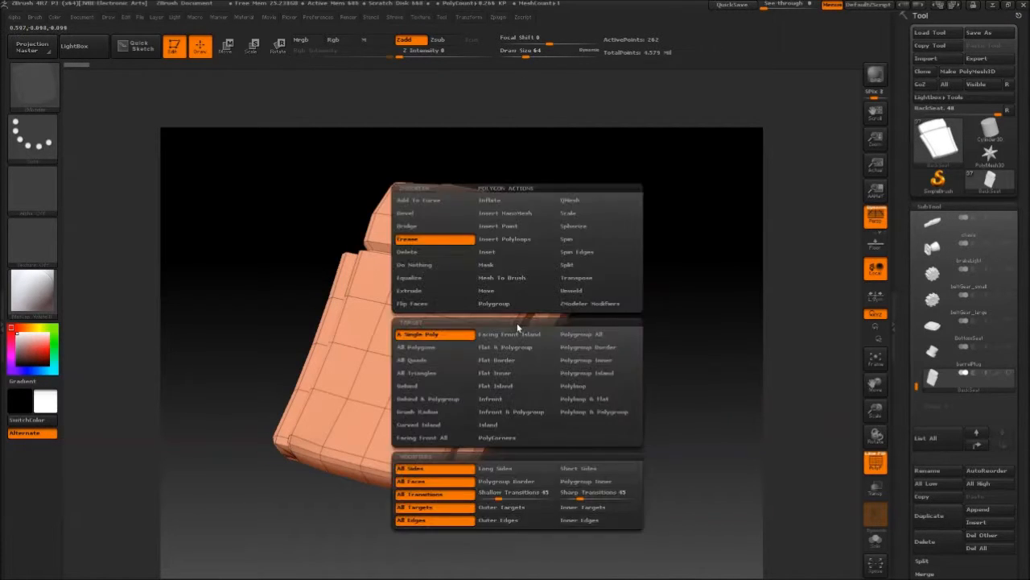
Step: Set the ZModeler edge action to Crease with the single Edge target for the back seat
{"action": "left_click_drag", "start_coordinate": [505, 366], "coordinate": [478, 379]}
{"action": "key", "text": "space"}
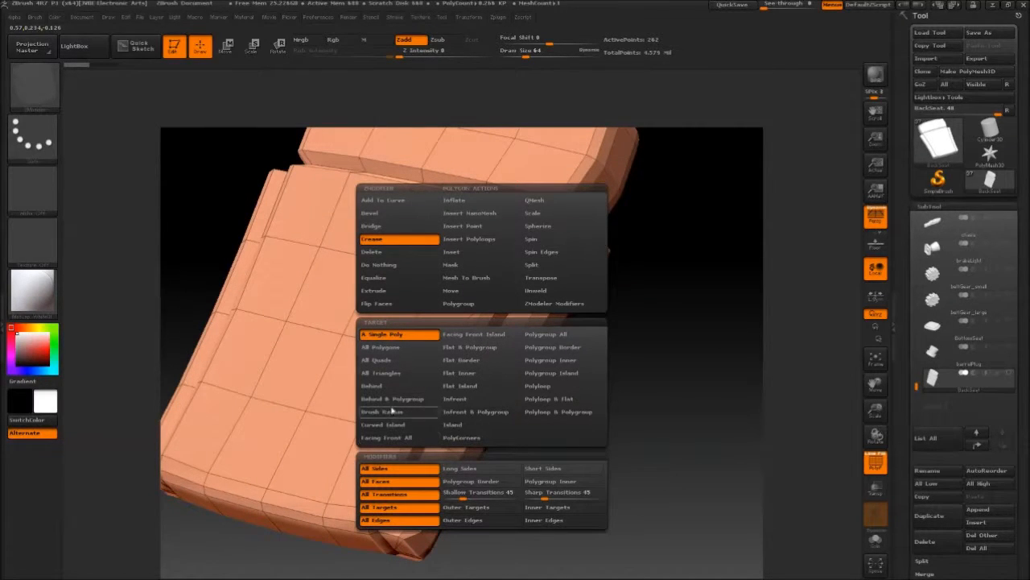
{"action": "left_click", "coordinate": [430, 241]}
{"action": "left_click_drag", "start_coordinate": [431, 241], "coordinate": [432, 306]}
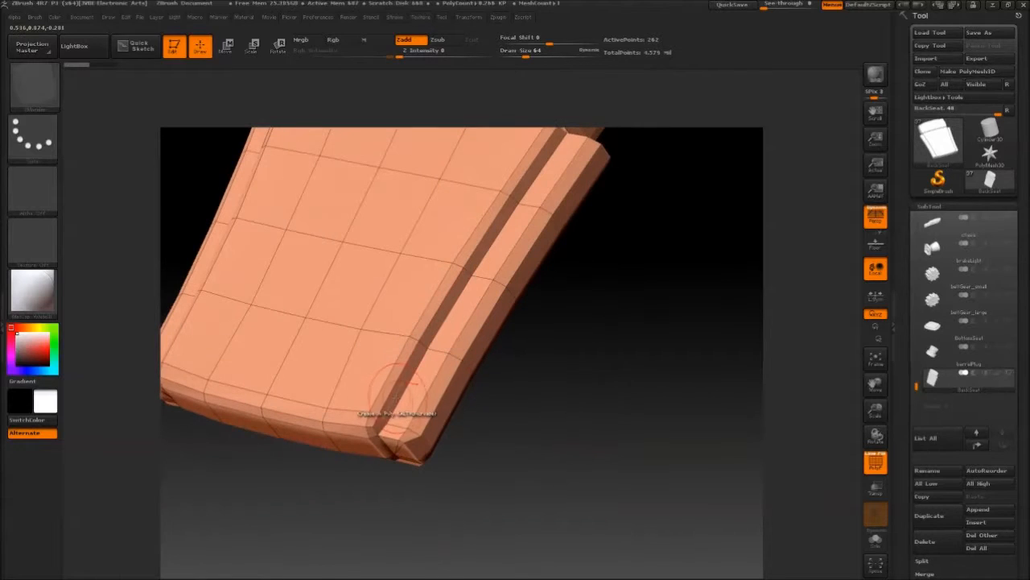
{"action": "key", "text": "space"}
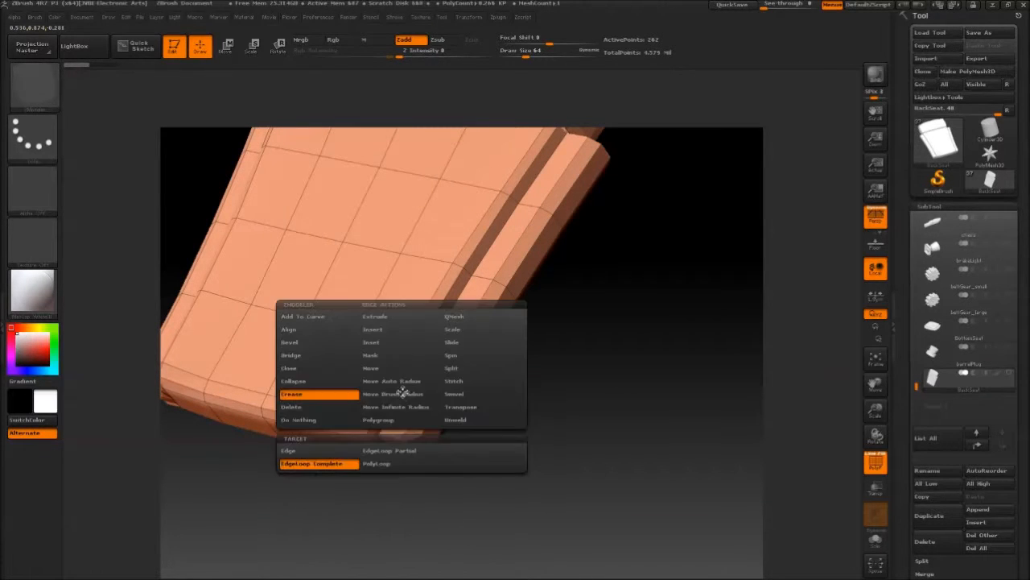
{"action": "left_click", "coordinate": [295, 452]}
Step: Crease the hard edges around the corners and side panels of the back seat
{"action": "right_click_drag", "start_coordinate": [500, 245], "coordinate": [456, 297], "text": "alt"}
{"action": "right_click_drag", "start_coordinate": [505, 215], "coordinate": [348, 358], "text": "alt"}
{"action": "right_click_drag", "start_coordinate": [333, 317], "coordinate": [435, 245]}
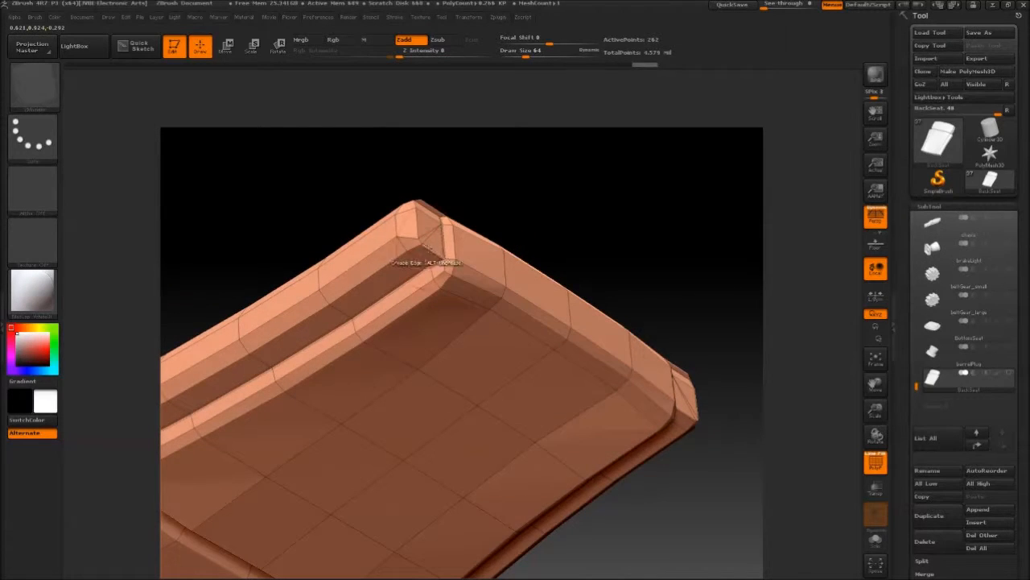
{"action": "right_click_drag", "start_coordinate": [391, 196], "coordinate": [580, 233]}
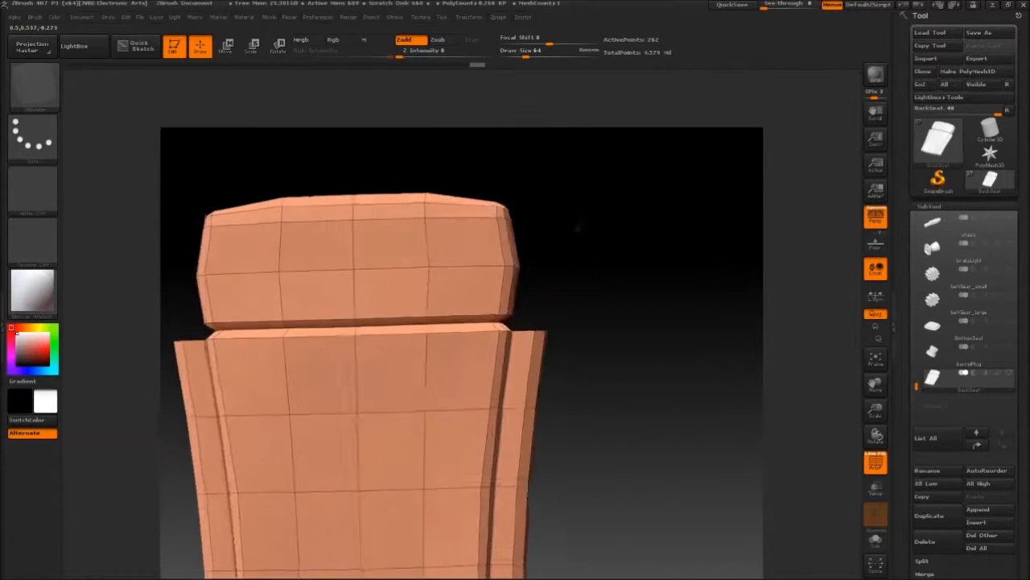
{"action": "key", "text": "space"}
{"action": "left_click", "coordinate": [346, 466]}
{"action": "right_click_drag", "start_coordinate": [441, 323], "coordinate": [644, 246]}
Step: Subdivide the back seat to level 4 with smoothing on
{"action": "left_click", "coordinate": [930, 206]}
{"action": "left_click", "coordinate": [930, 219]}
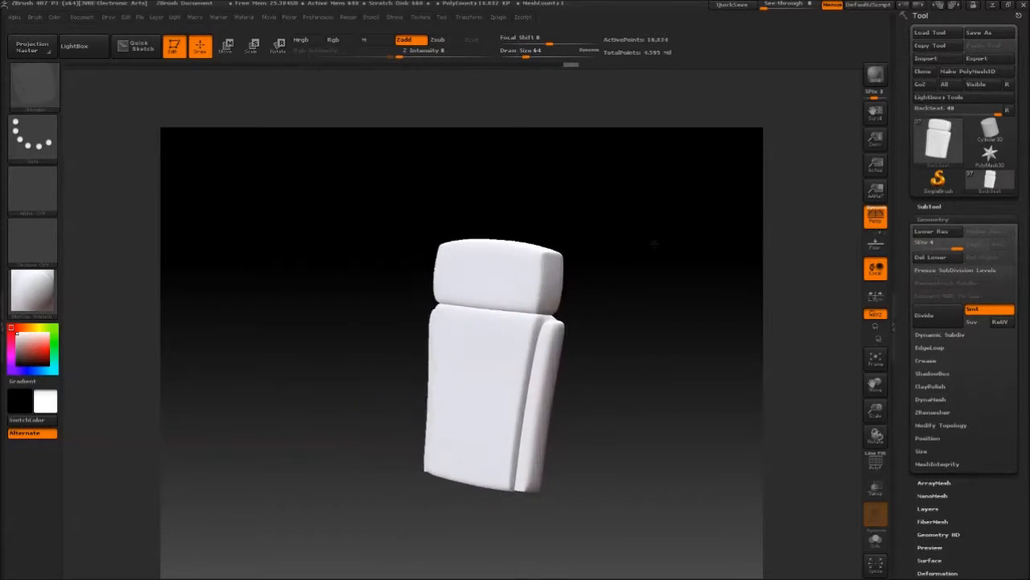
{"action": "left_click_drag", "start_coordinate": [653, 244], "coordinate": [642, 236]}
{"action": "left_click", "coordinate": [932, 220]}
{"action": "left_click_drag", "start_coordinate": [833, 226], "coordinate": [801, 230], "text": "alt"}
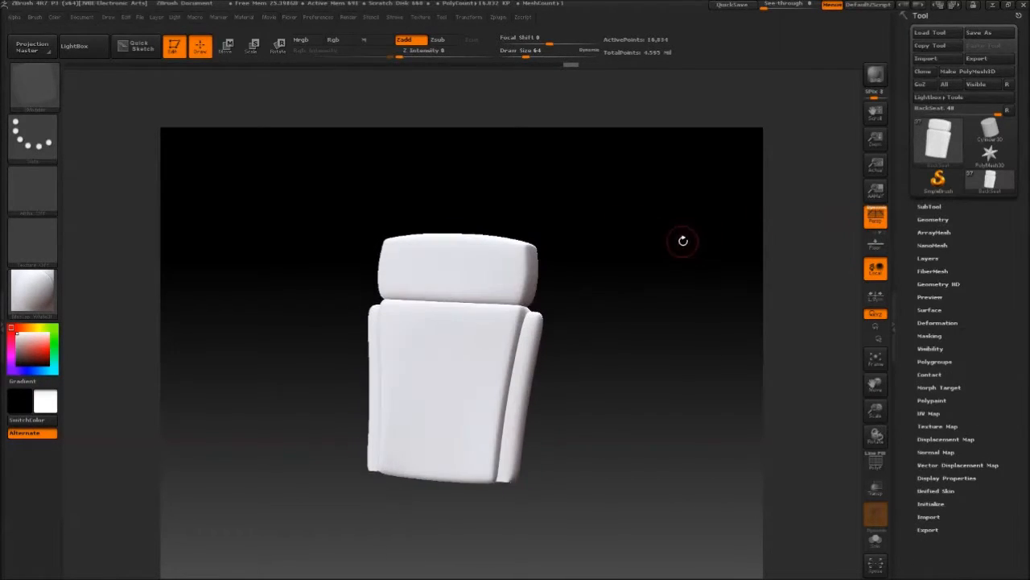
Step: Unhide the other subtools and change the back seat's subdivision level within the whole vehicle
{"action": "left_click", "coordinate": [930, 207]}
{"action": "left_click", "coordinate": [1008, 374], "text": "shift"}
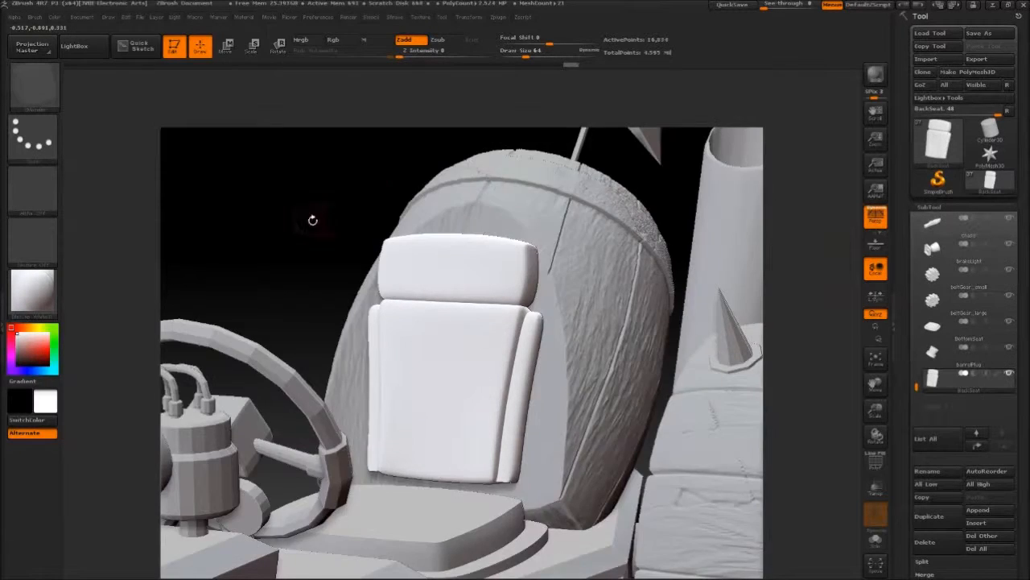
{"action": "left_click_drag", "start_coordinate": [313, 221], "coordinate": [364, 206], "text": "alt"}
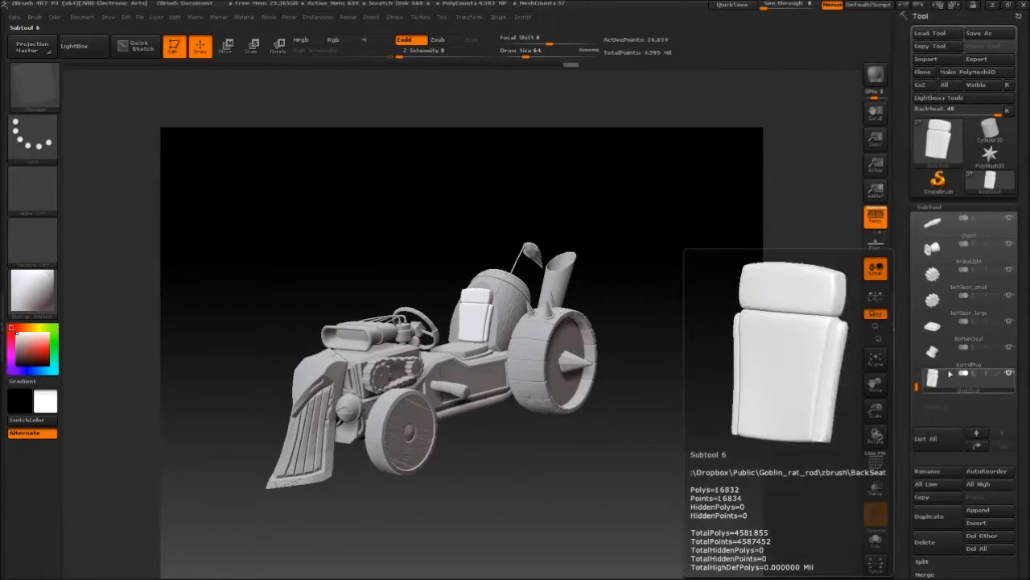
{"action": "left_click", "coordinate": [930, 207]}
{"action": "left_click", "coordinate": [933, 221]}
{"action": "left_click_drag", "start_coordinate": [633, 191], "coordinate": [636, 208]}
{"action": "left_click", "coordinate": [956, 247]}
{"action": "left_click_drag", "start_coordinate": [684, 231], "coordinate": [665, 214]}
{"action": "left_click_drag", "start_coordinate": [461, 560], "coordinate": [416, 270], "text": "alt"}
{"action": "left_click_drag", "start_coordinate": [766, 302], "coordinate": [434, 206], "text": "alt"}
Step: Isolate the oil filter subtool beside the engine block and turn on its polyframe
{"action": "left_click", "coordinate": [934, 220]}
{"action": "left_click", "coordinate": [934, 208]}
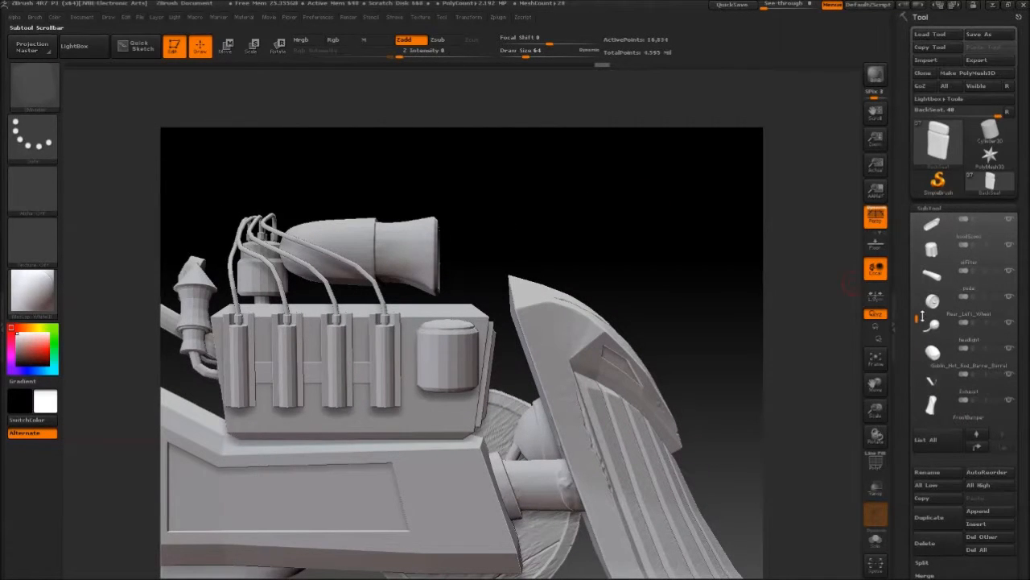
{"action": "left_click", "coordinate": [1009, 246], "text": "shift"}
{"action": "left_click_drag", "start_coordinate": [708, 205], "coordinate": [603, 234]}
{"action": "key", "text": "f"}
{"action": "key", "text": "f"}
{"action": "key", "text": "f"}
{"action": "left_click_drag", "start_coordinate": [716, 230], "coordinate": [676, 233], "text": "alt"}
{"action": "left_click", "coordinate": [930, 208]}
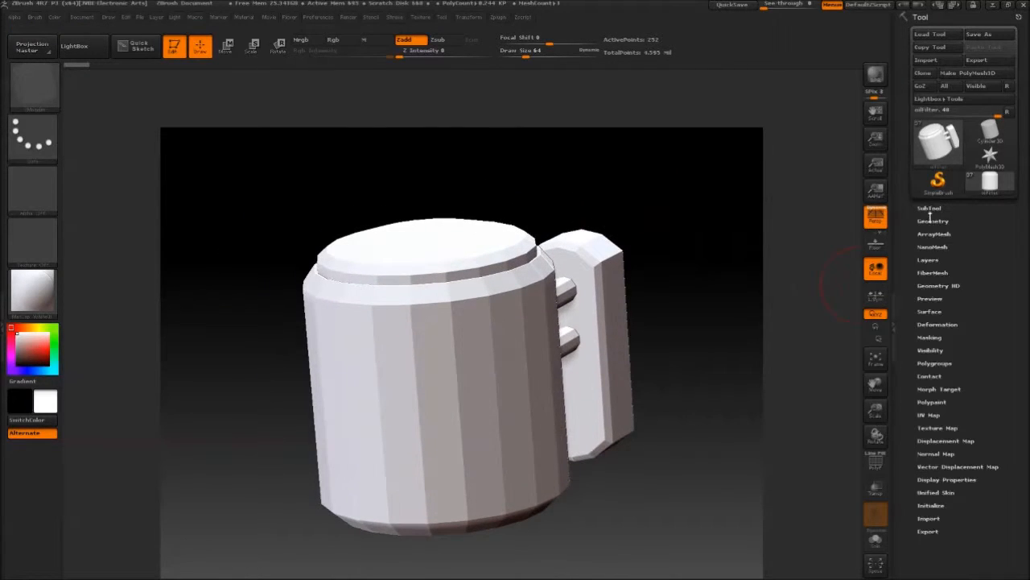
{"action": "left_click", "coordinate": [873, 468]}
Step: Crease the complete edge loops around the lid and body of the oil filter canister
{"action": "left_click_drag", "start_coordinate": [702, 322], "coordinate": [632, 273]}
{"action": "key", "text": "space"}
{"action": "left_click", "coordinate": [513, 354]}
{"action": "left_click", "coordinate": [501, 329]}
{"action": "left_click_drag", "start_coordinate": [654, 483], "coordinate": [624, 288], "text": "alt"}
{"action": "left_click", "coordinate": [340, 474]}
{"action": "left_click_drag", "start_coordinate": [689, 244], "coordinate": [660, 354]}
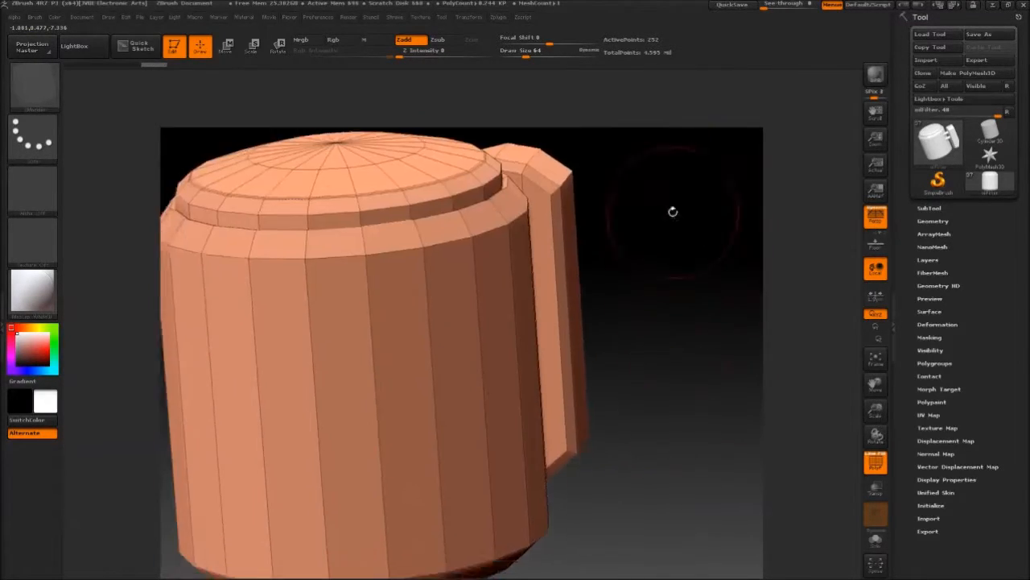
Step: Crease the edge loops on the oil filter's mounting bracket and its two connecting pipes
{"action": "left_click_drag", "start_coordinate": [671, 212], "coordinate": [694, 326], "text": "alt"}
{"action": "left_click_drag", "start_coordinate": [545, 212], "coordinate": [548, 262]}
{"action": "left_click", "coordinate": [362, 330]}
{"action": "left_click", "coordinate": [567, 359]}
{"action": "left_click_drag", "start_coordinate": [698, 202], "coordinate": [700, 209], "text": "alt"}
{"action": "left_click_drag", "start_coordinate": [337, 221], "coordinate": [246, 278], "text": "alt"}
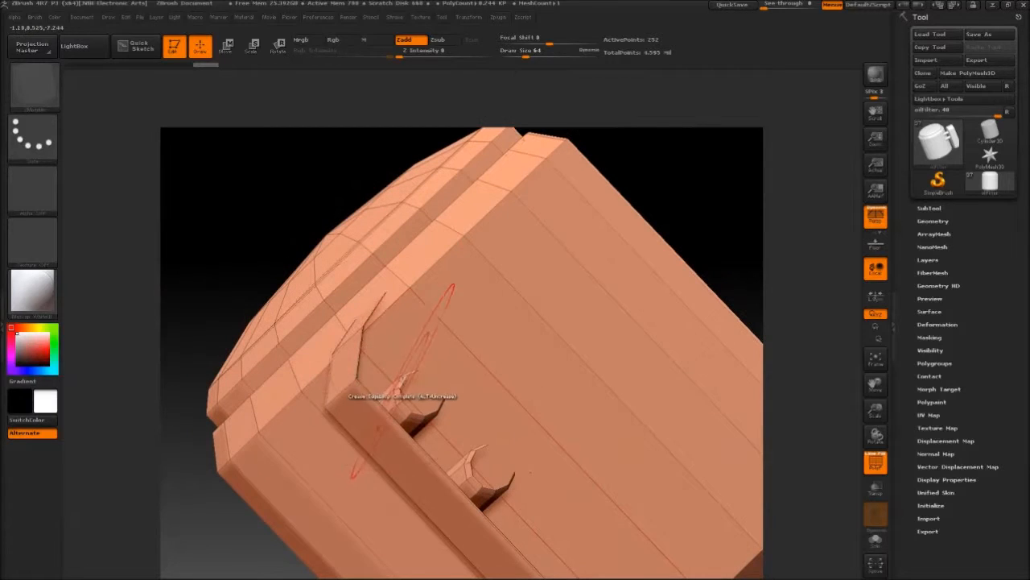
{"action": "right_click_drag", "start_coordinate": [640, 239], "coordinate": [626, 282], "text": "ctrl"}
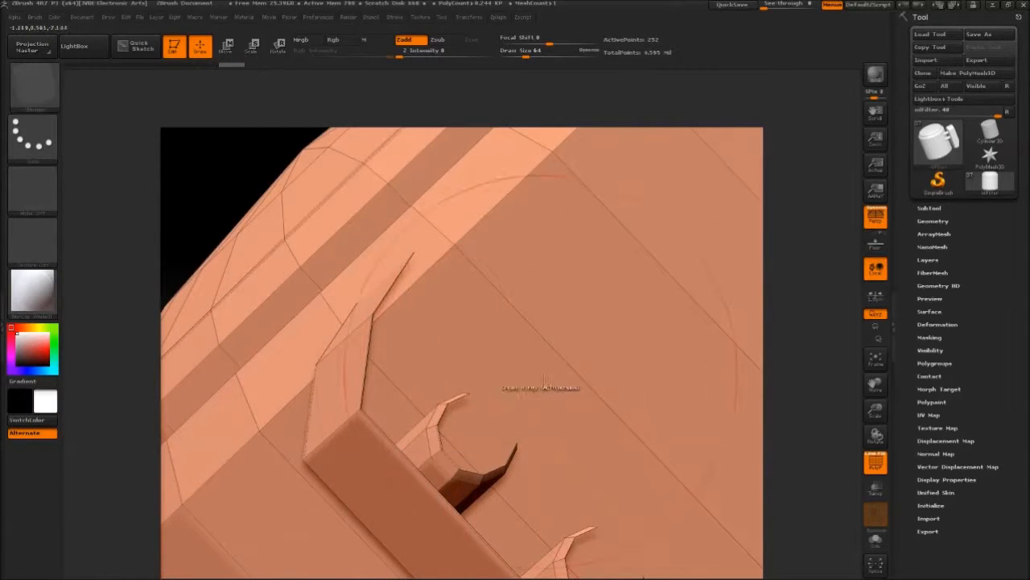
{"action": "left_click_drag", "start_coordinate": [780, 401], "coordinate": [597, 144], "text": "alt"}
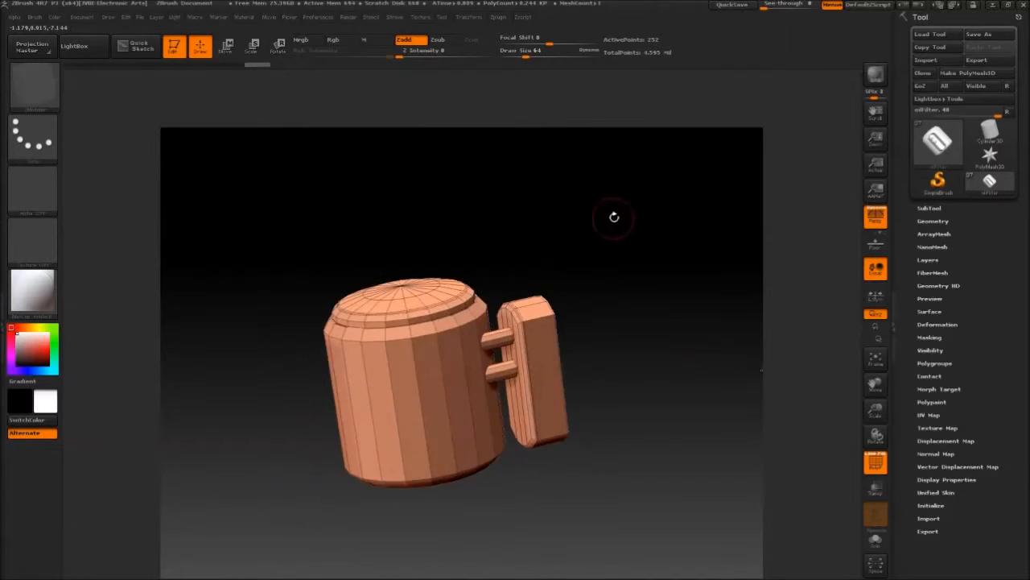
Step: Try the transparent display mode while viewing the oil filter
{"action": "right_click_drag", "start_coordinate": [616, 218], "coordinate": [673, 317], "text": "ctrl"}
{"action": "left_click", "coordinate": [879, 498]}
{"action": "left_click_drag", "start_coordinate": [684, 274], "coordinate": [674, 220]}
{"action": "right_click_drag", "start_coordinate": [673, 221], "coordinate": [740, 295], "text": "ctrl"}
{"action": "left_click_drag", "start_coordinate": [741, 295], "coordinate": [779, 275]}
{"action": "left_click_drag", "start_coordinate": [876, 385], "coordinate": [966, 338]}
{"action": "left_click_drag", "start_coordinate": [875, 411], "coordinate": [837, 435]}
{"action": "left_click_drag", "start_coordinate": [813, 322], "coordinate": [655, 211]}
{"action": "right_click_drag", "start_coordinate": [655, 211], "coordinate": [684, 161], "text": "ctrl"}
{"action": "left_click_drag", "start_coordinate": [684, 161], "coordinate": [724, 233]}
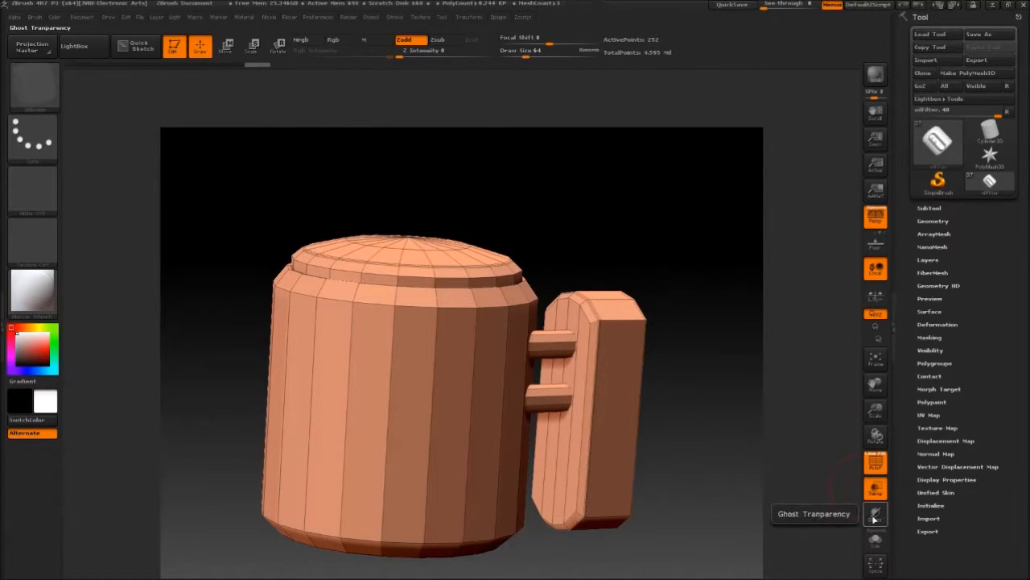
{"action": "left_click_drag", "start_coordinate": [666, 330], "coordinate": [642, 231]}
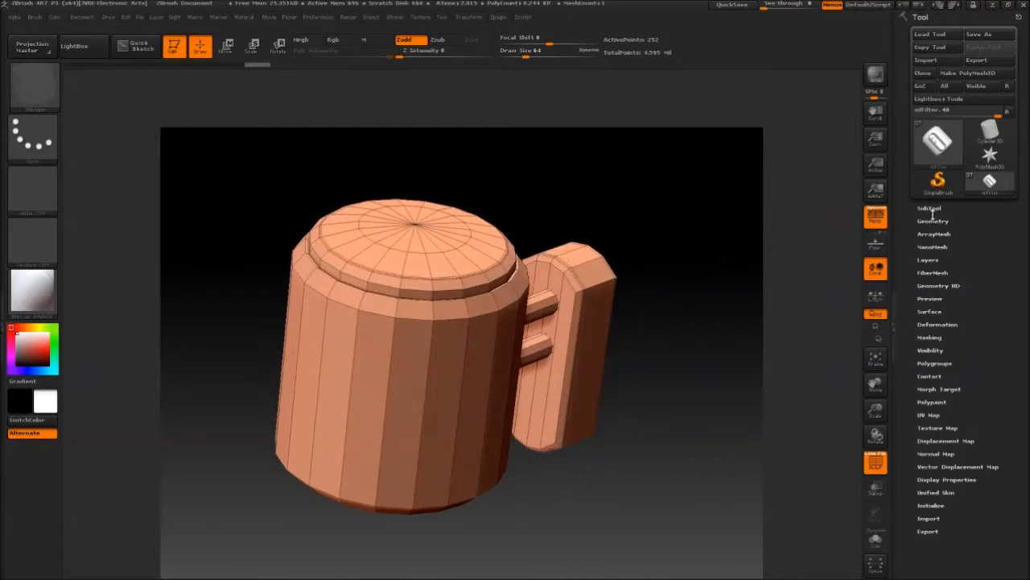
Step: Try subdividing the oil filter to check its creased edges
{"action": "left_click", "coordinate": [933, 221]}
{"action": "left_click", "coordinate": [929, 317]}
{"action": "left_click_drag", "start_coordinate": [711, 219], "coordinate": [638, 231]}
{"action": "key", "text": "shift+d"}
Step: Crease the remaining hard edges on the oil filter
{"action": "left_click_drag", "start_coordinate": [660, 176], "coordinate": [613, 284], "text": "alt"}
{"action": "key", "text": "space"}
{"action": "left_click", "coordinate": [511, 266]}
{"action": "left_click_drag", "start_coordinate": [611, 322], "coordinate": [603, 274]}
{"action": "left_click_drag", "start_coordinate": [607, 354], "coordinate": [624, 193], "text": "alt"}
{"action": "left_click", "coordinate": [499, 346]}
{"action": "left_click_drag", "start_coordinate": [563, 322], "coordinate": [708, 282]}
{"action": "left_click", "coordinate": [457, 266]}
{"action": "left_click_drag", "start_coordinate": [338, 201], "coordinate": [363, 362], "text": "alt"}
{"action": "left_click", "coordinate": [386, 258]}
{"action": "left_click_drag", "start_coordinate": [344, 324], "coordinate": [343, 250], "text": "alt"}
{"action": "left_click_drag", "start_coordinate": [653, 240], "coordinate": [586, 219]}
Step: Subdivide the oil filter to level 3, with smoothing off for the first division and on for the second
{"action": "left_click", "coordinate": [937, 320]}
{"action": "key", "text": "shift+d"}
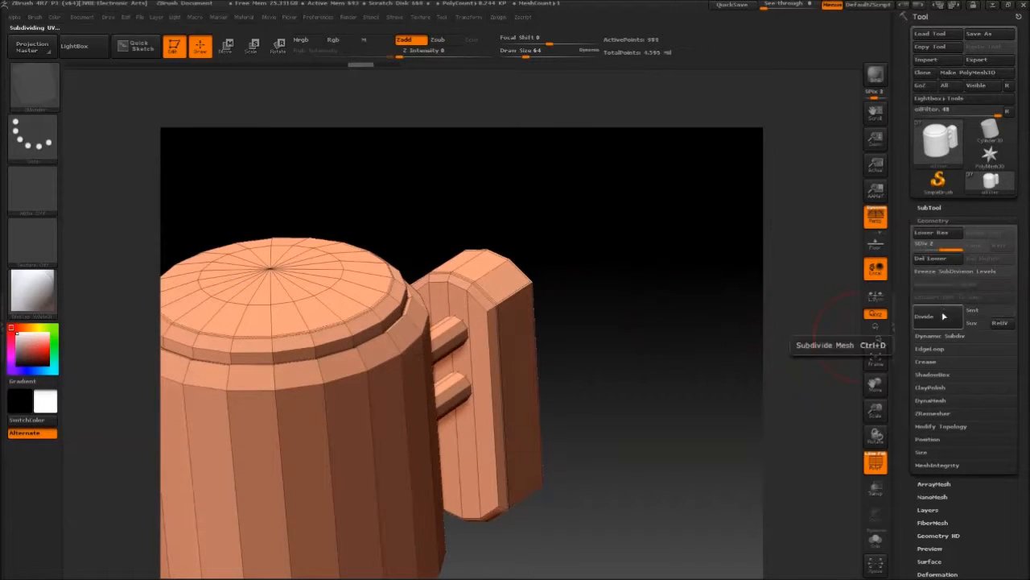
{"action": "left_click_drag", "start_coordinate": [698, 282], "coordinate": [691, 257]}
{"action": "left_click_drag", "start_coordinate": [691, 257], "coordinate": [849, 355]}
Step: Try Dynamic Subdiv on the oil filter, adjusting its SmoothSubdiv and FlatSubdiv levels
{"action": "left_click", "coordinate": [931, 336]}
{"action": "left_click_drag", "start_coordinate": [719, 297], "coordinate": [685, 294]}
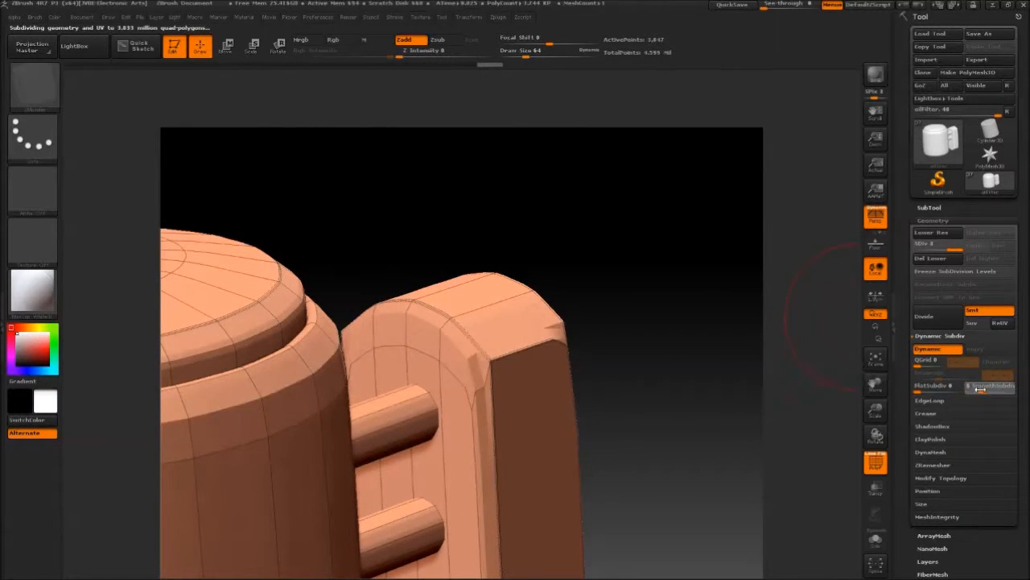
{"action": "left_click_drag", "start_coordinate": [980, 390], "coordinate": [987, 389]}
{"action": "left_click_drag", "start_coordinate": [724, 322], "coordinate": [614, 222], "text": "alt"}
{"action": "left_click_drag", "start_coordinate": [708, 302], "coordinate": [724, 273]}
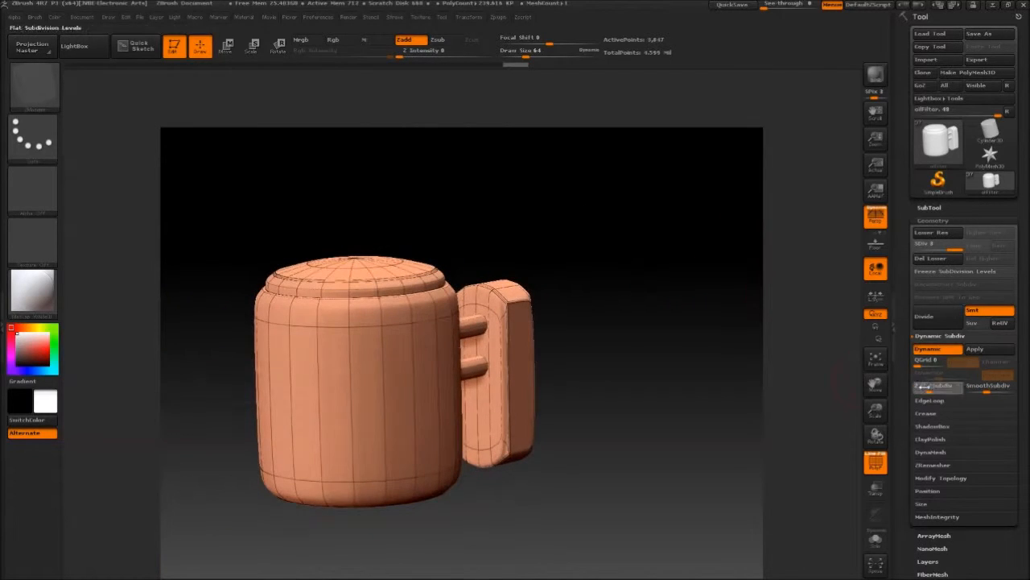
{"action": "left_click_drag", "start_coordinate": [654, 273], "coordinate": [671, 267], "text": "alt"}
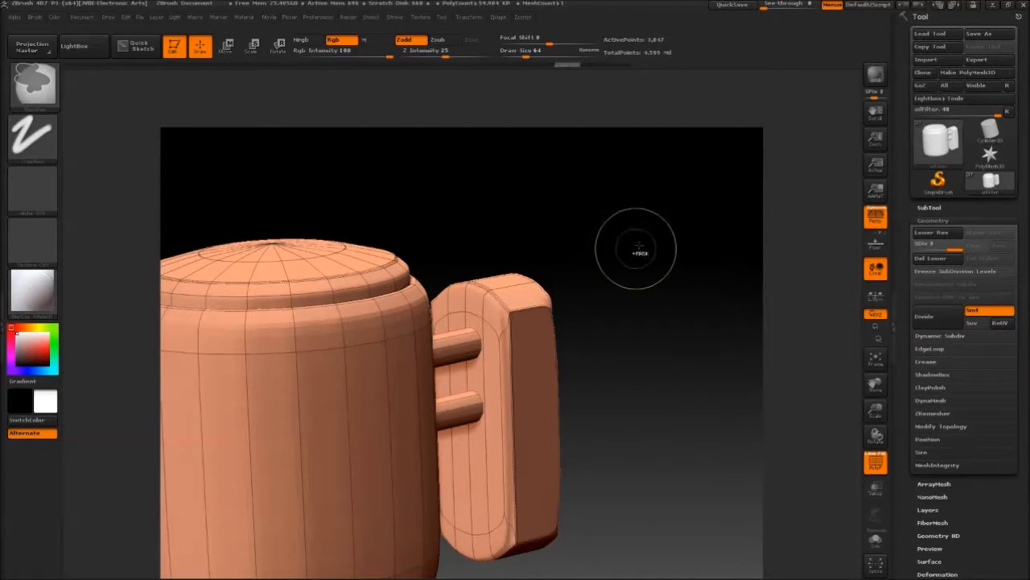
{"action": "key", "text": "shift+d"}
Step: Subdivide the oil filter to level 5 and turn off the polyframe display
{"action": "left_click_drag", "start_coordinate": [787, 303], "coordinate": [687, 276]}
{"action": "left_click", "coordinate": [936, 316]}
{"action": "left_click_drag", "start_coordinate": [845, 411], "coordinate": [717, 324]}
{"action": "left_click_drag", "start_coordinate": [656, 254], "coordinate": [679, 249]}
{"action": "key", "text": "shift+f"}
{"action": "left_click_drag", "start_coordinate": [665, 301], "coordinate": [675, 233]}
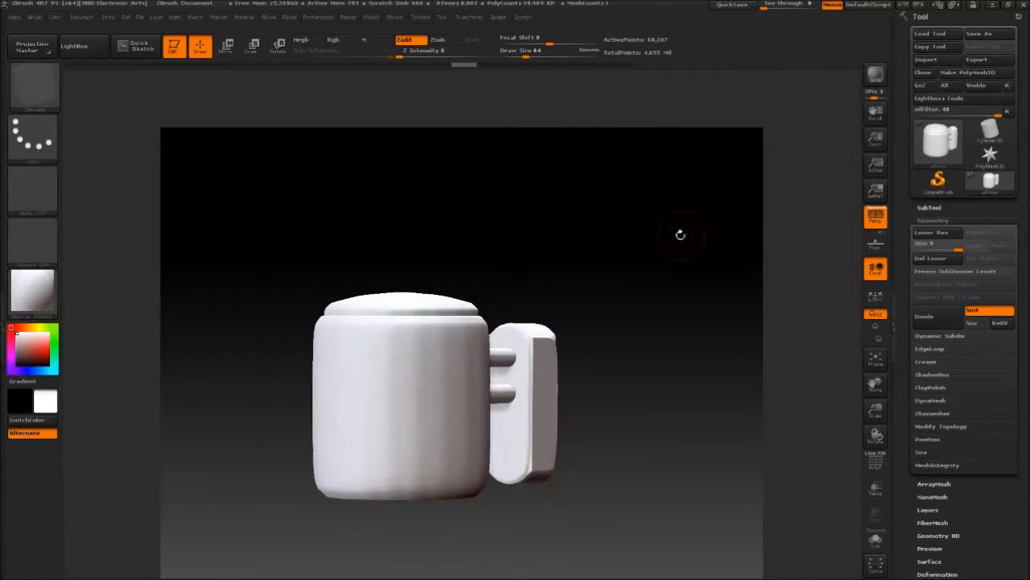
Step: Unhide the vehicle's subtools, then isolate the distributor with its polyframe turned on
{"action": "left_click", "coordinate": [929, 208]}
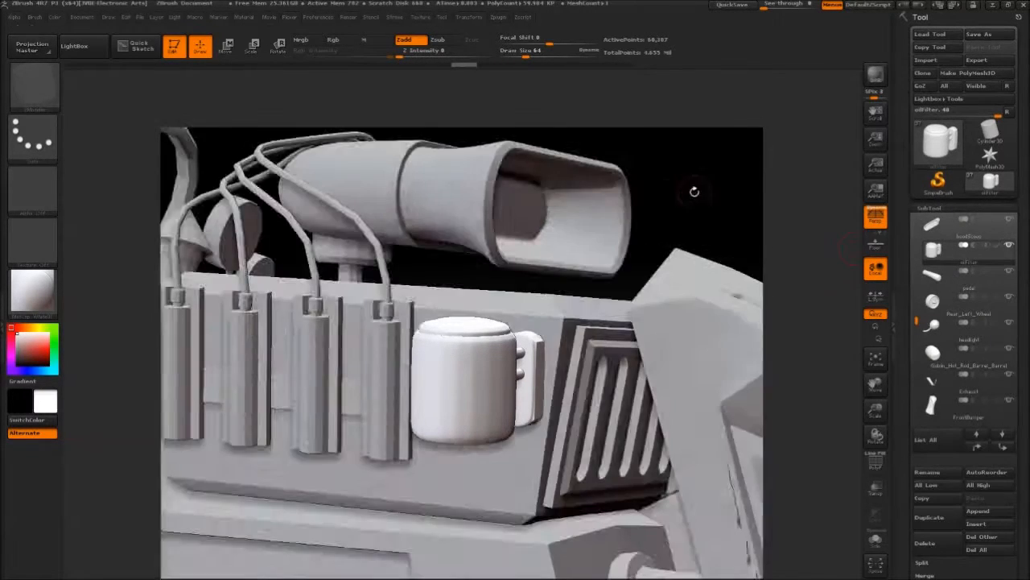
{"action": "left_click_drag", "start_coordinate": [694, 192], "coordinate": [755, 219]}
{"action": "left_click", "coordinate": [922, 342]}
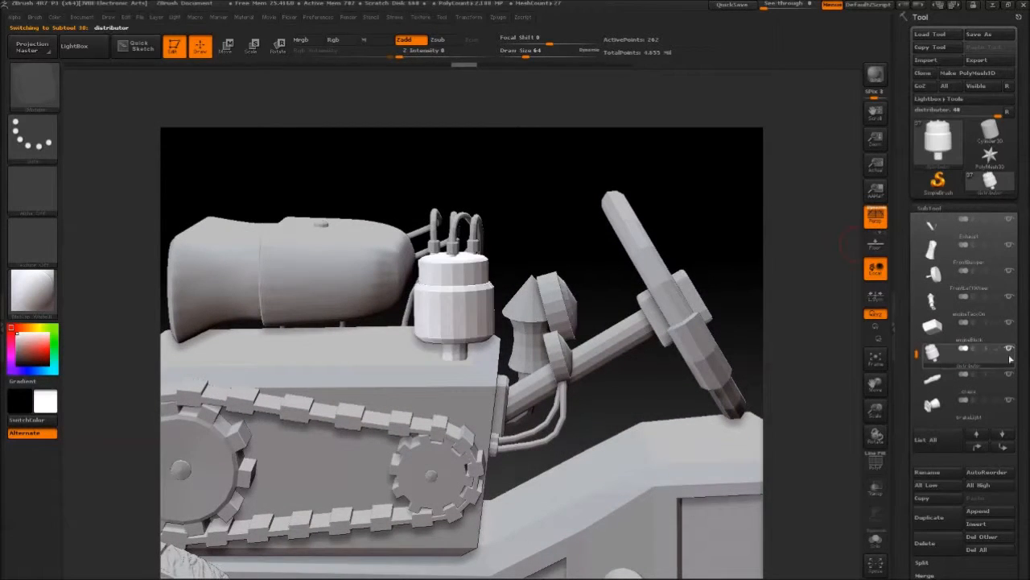
{"action": "left_click_drag", "start_coordinate": [685, 191], "coordinate": [647, 280]}
{"action": "left_click", "coordinate": [876, 461]}
{"action": "left_click_drag", "start_coordinate": [638, 193], "coordinate": [716, 245]}
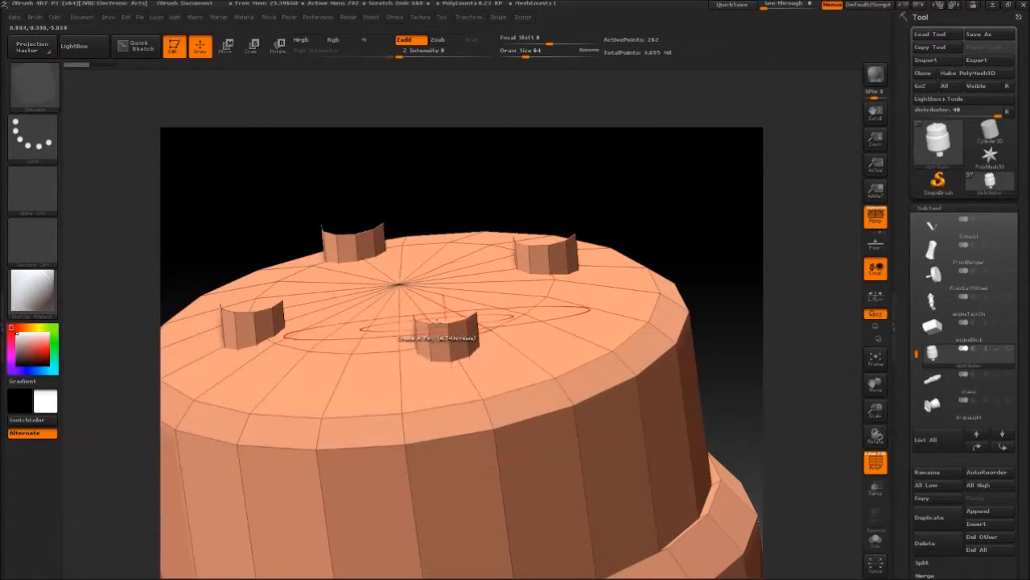
Step: Crease the distributor's top pegs and the edge loops around its rims and base
{"action": "left_click_drag", "start_coordinate": [682, 211], "coordinate": [657, 238], "text": "alt"}
{"action": "left_click_drag", "start_coordinate": [534, 270], "coordinate": [308, 277]}
{"action": "left_click_drag", "start_coordinate": [291, 344], "coordinate": [617, 241]}
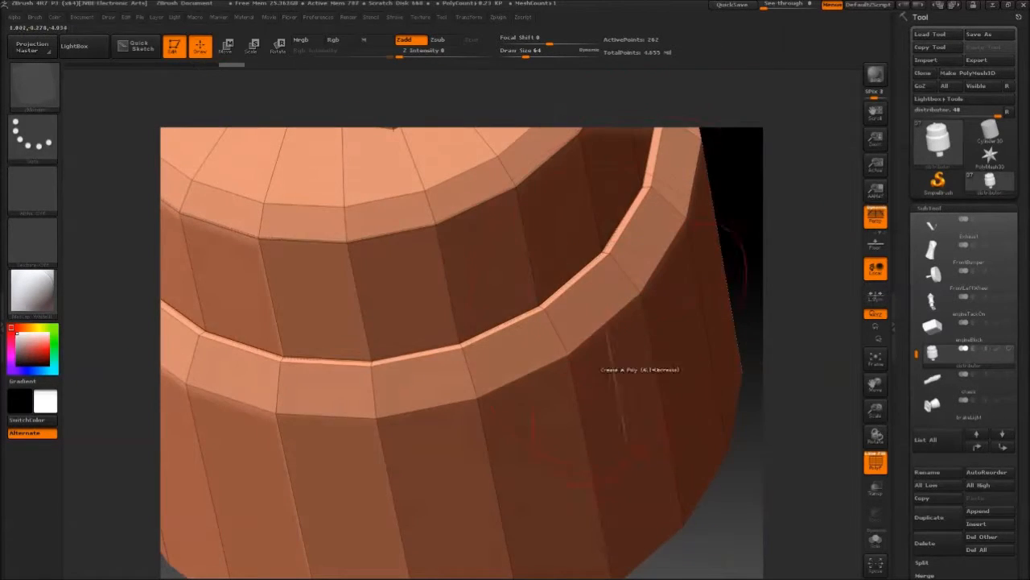
{"action": "left_click_drag", "start_coordinate": [605, 357], "coordinate": [753, 181]}
{"action": "left_click_drag", "start_coordinate": [591, 313], "coordinate": [367, 356]}
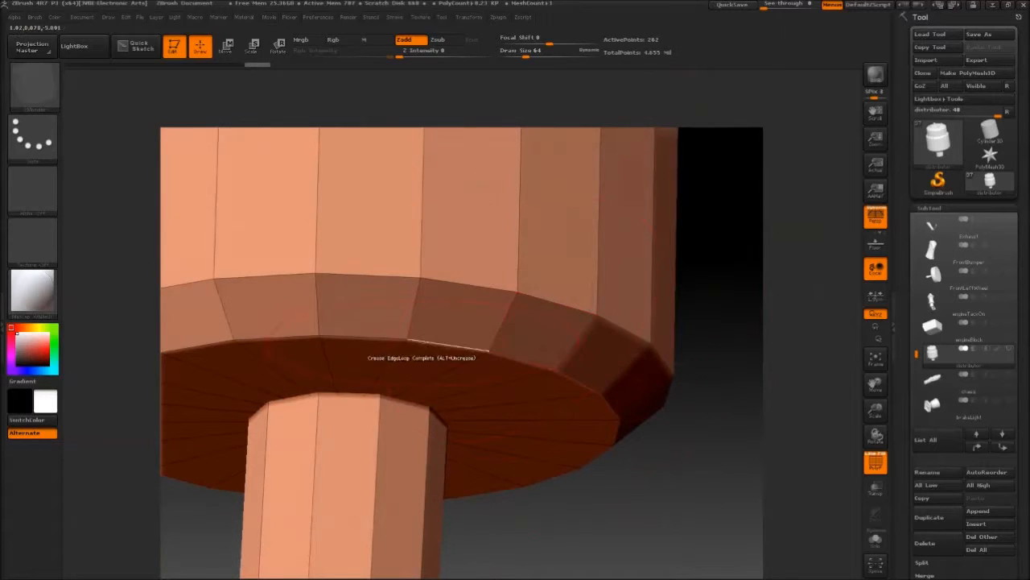
{"action": "left_click_drag", "start_coordinate": [642, 474], "coordinate": [397, 259]}
{"action": "left_click_drag", "start_coordinate": [516, 402], "coordinate": [557, 285]}
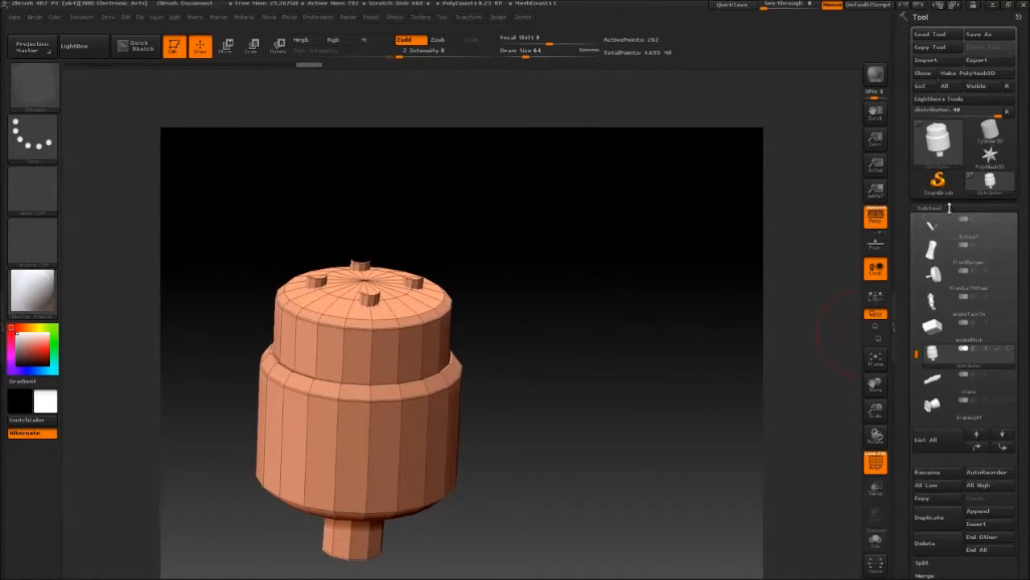
Step: Subdivide the distributor to level 4 with smoothing on
{"action": "left_click", "coordinate": [930, 208]}
{"action": "left_click", "coordinate": [932, 221]}
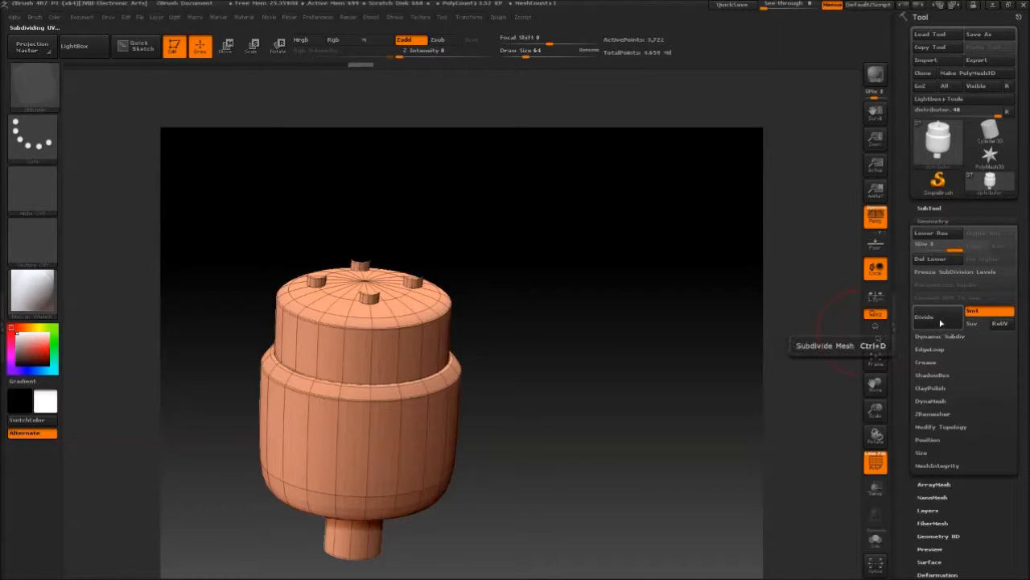
{"action": "left_click", "coordinate": [940, 323]}
Step: Unhide the other subtools around the distributor and turn off the polyframe display
{"action": "left_click", "coordinate": [931, 208]}
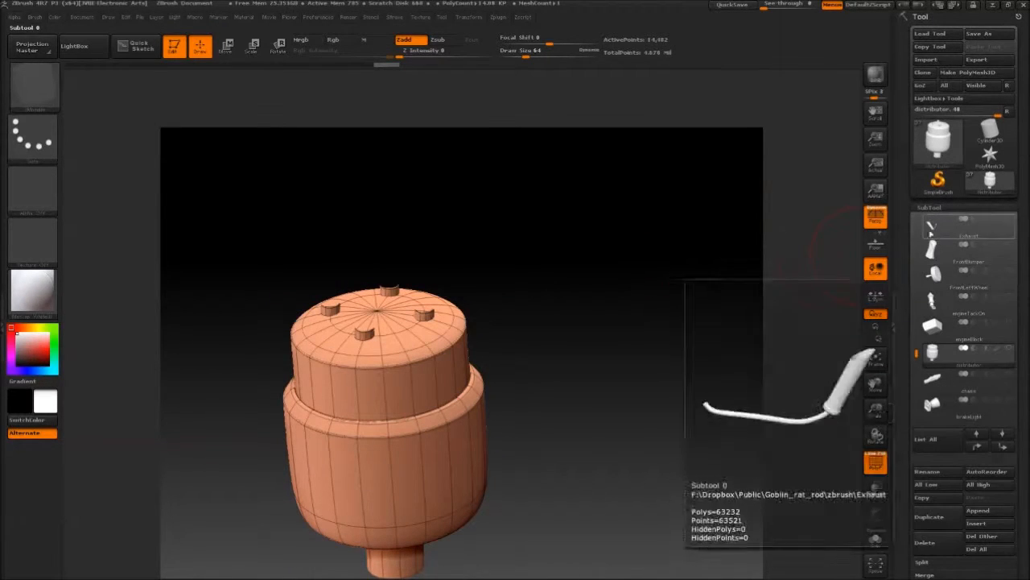
{"action": "left_click", "coordinate": [1010, 349]}
{"action": "key", "text": "shift+f"}
{"action": "left_click_drag", "start_coordinate": [727, 165], "coordinate": [465, 349], "text": "alt"}
Step: Set the distributor's subdivision level to 1
{"action": "left_click", "coordinate": [933, 207]}
{"action": "left_click_drag", "start_coordinate": [927, 248], "coordinate": [918, 247]}
{"action": "left_click_drag", "start_coordinate": [692, 177], "coordinate": [684, 129]}
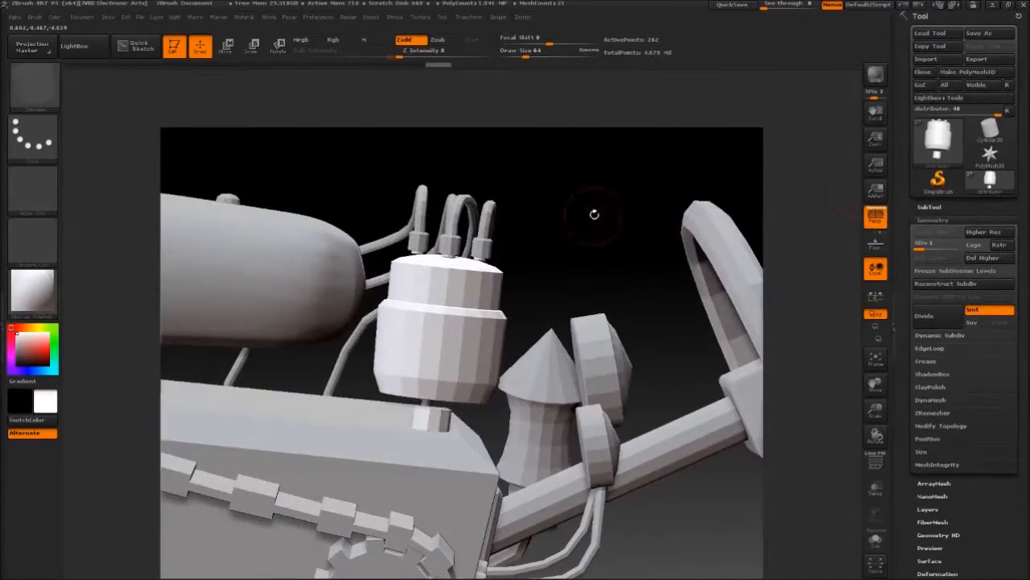
{"action": "left_click_drag", "start_coordinate": [593, 215], "coordinate": [581, 246]}
Step: Save the tool with all of its vehicle subtools to a file
{"action": "left_click", "coordinate": [981, 36]}
{"action": "double_click", "coordinate": [286, 150]}
{"action": "left_click", "coordinate": [544, 317]}
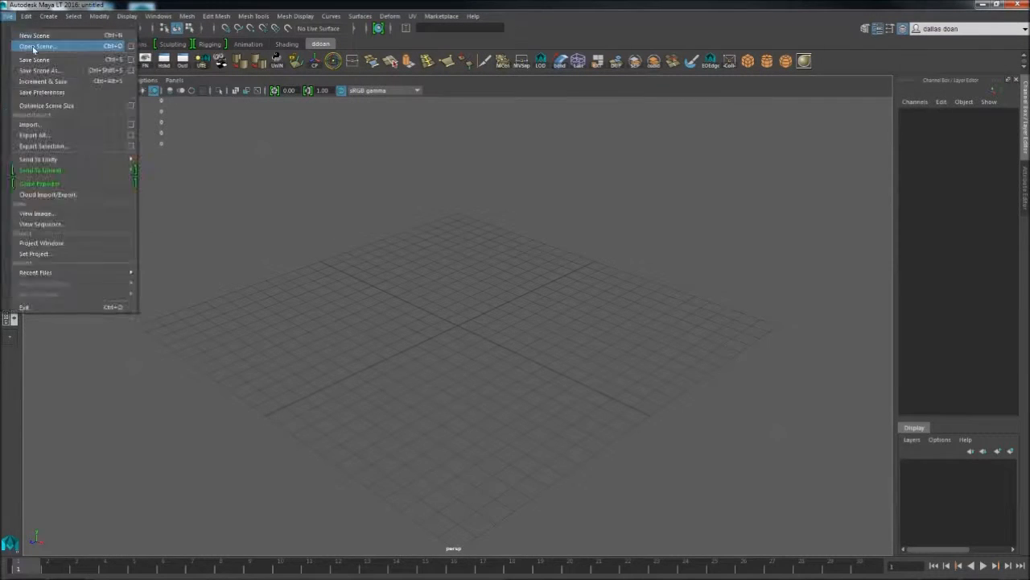
Step: Open the goblin_rat_rod_V2 scene in Maya LT, then select and unhide the distributor on the engine block
{"action": "left_click", "coordinate": [34, 47]}
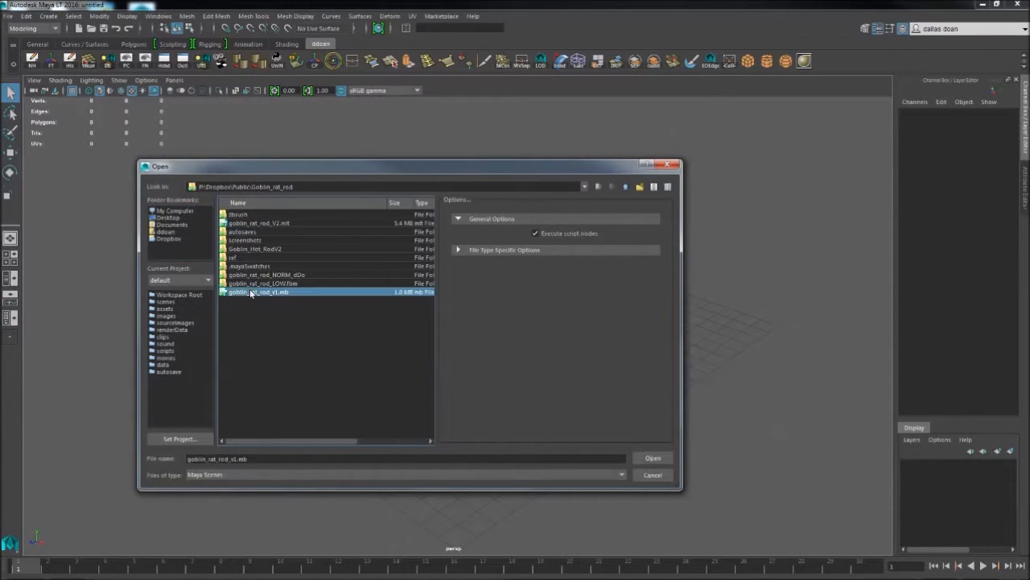
{"action": "double_click", "coordinate": [259, 223]}
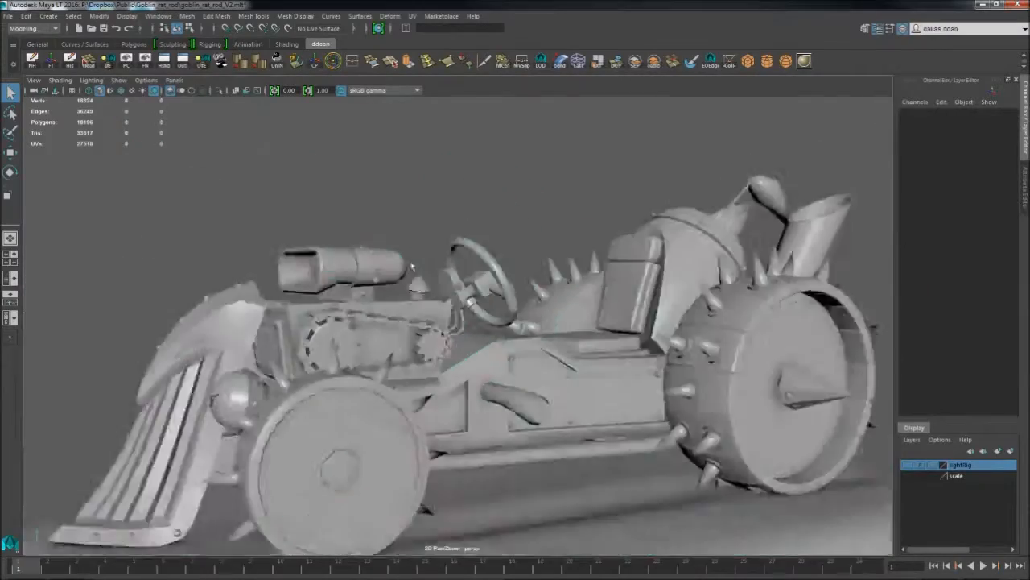
{"action": "left_click_drag", "start_coordinate": [451, 306], "coordinate": [379, 387], "text": "alt"}
{"action": "left_click", "coordinate": [310, 475]}
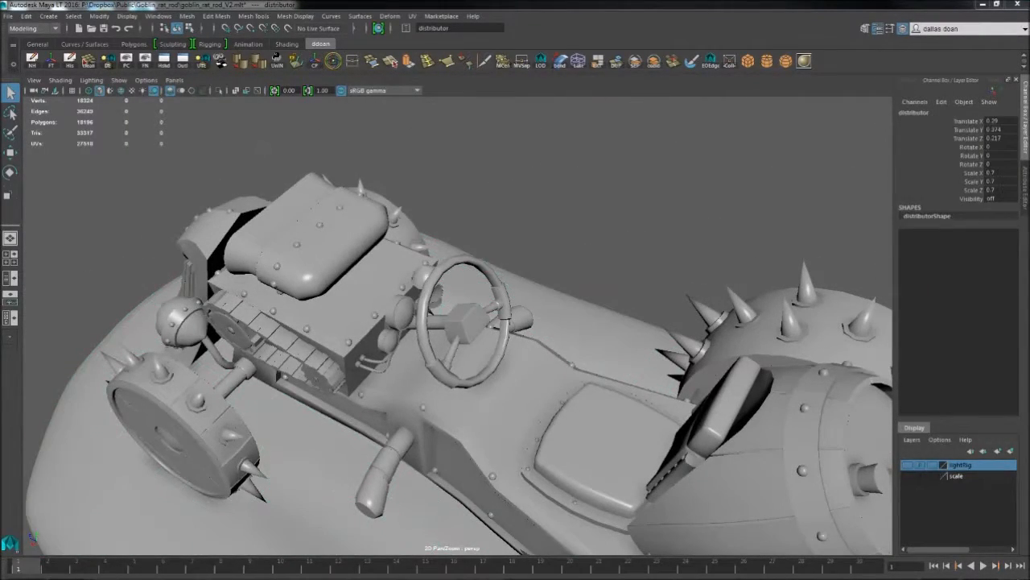
{"action": "right_click_drag", "start_coordinate": [403, 322], "coordinate": [499, 322], "text": "alt"}
{"action": "left_click", "coordinate": [293, 298]}
{"action": "key", "text": "w"}
{"action": "left_click_drag", "start_coordinate": [403, 354], "coordinate": [477, 376], "text": "alt"}
{"action": "right_click_drag", "start_coordinate": [476, 375], "coordinate": [434, 378], "text": "alt"}
{"action": "left_click_drag", "start_coordinate": [435, 378], "coordinate": [483, 378], "text": "alt"}
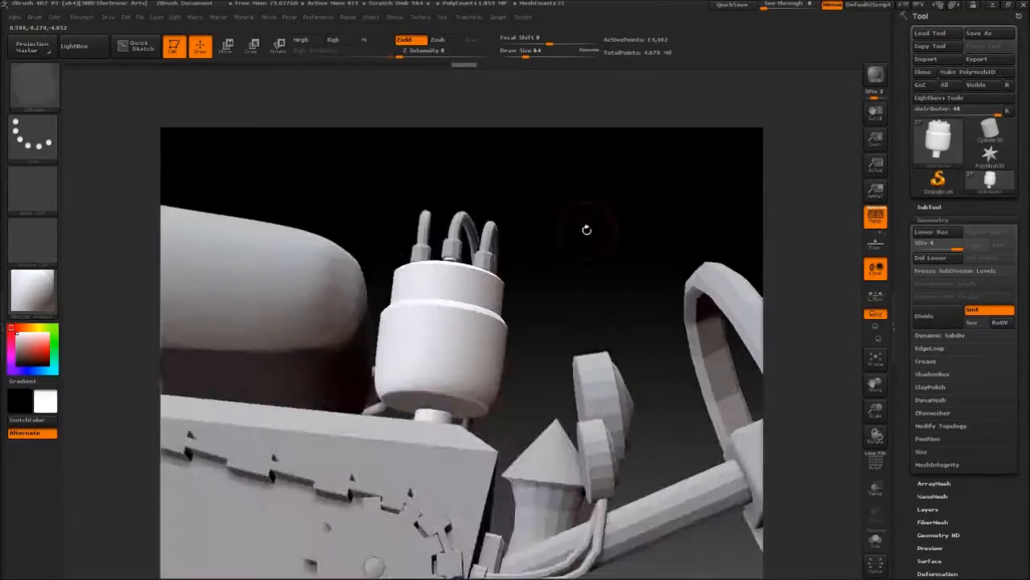
Step: In ZBrush, set the distributor to subdivision level 1 and delete its higher subdivision levels
{"action": "left_click_drag", "start_coordinate": [587, 230], "coordinate": [586, 298]}
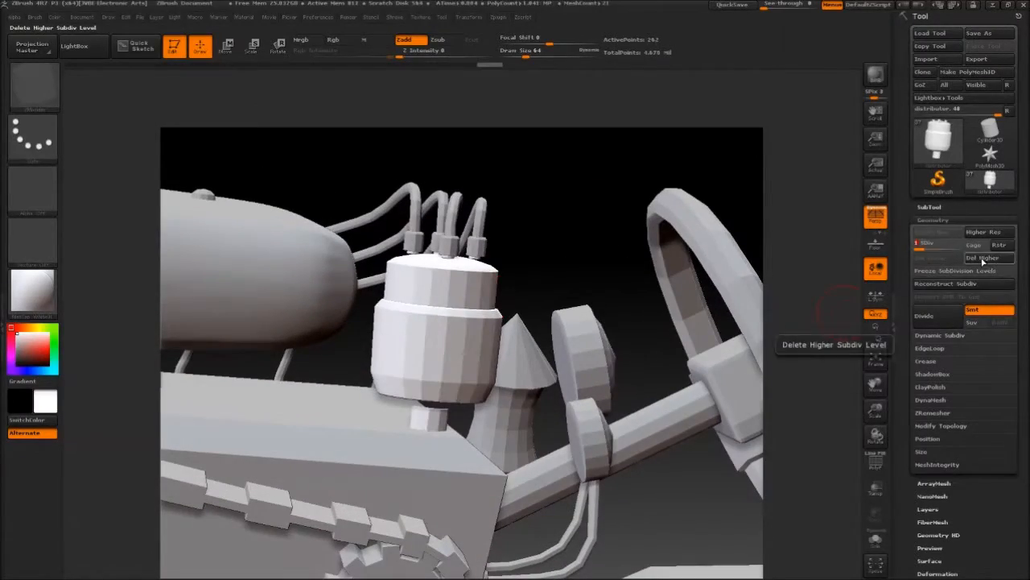
{"action": "left_click_drag", "start_coordinate": [530, 218], "coordinate": [560, 207]}
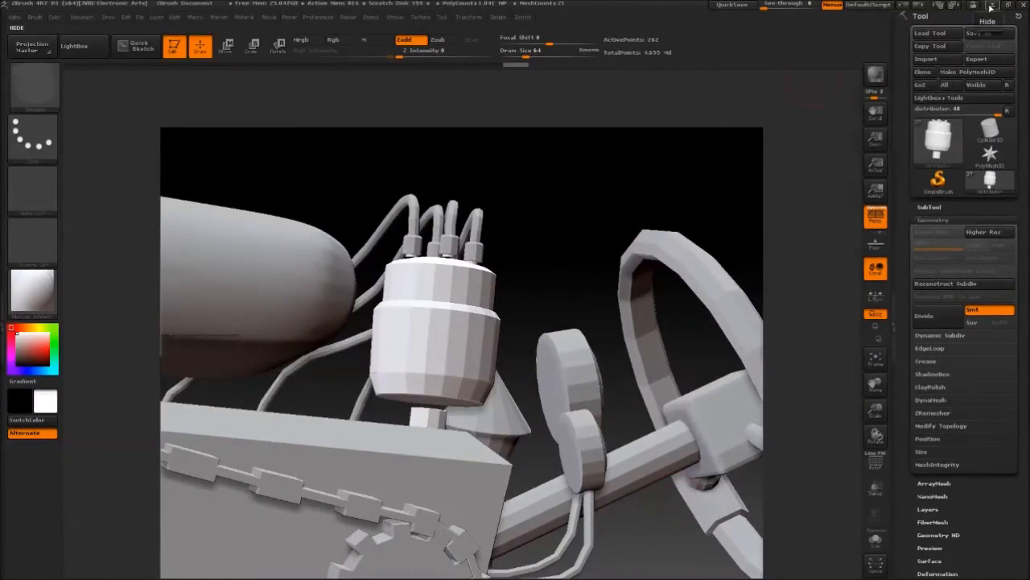
{"action": "left_click", "coordinate": [992, 7]}
Step: Back in Maya LT, examine the distributor's top posts, body and bottom shaft in shaded and wireframe display
{"action": "left_click", "coordinate": [494, 261]}
{"action": "right_click_drag", "start_coordinate": [493, 261], "coordinate": [555, 250], "text": "alt"}
{"action": "left_click", "coordinate": [490, 322]}
{"action": "key", "text": "4"}
{"action": "mouse_move", "coordinate": [555, 281]}
{"action": "left_mouse_down", "text": "alt"}
{"action": "mouse_move", "coordinate": [600, 264]}
{"action": "mouse_move", "coordinate": [556, 271]}
{"action": "mouse_move", "coordinate": [545, 259]}
{"action": "mouse_move", "coordinate": [531, 290]}
{"action": "left_mouse_up", "text": "alt"}
{"action": "key", "text": "5"}
{"action": "right_click_drag", "start_coordinate": [487, 295], "coordinate": [515, 295], "text": "alt"}
{"action": "mouse_move", "coordinate": [411, 313]}
{"action": "left_mouse_down", "text": "alt"}
{"action": "mouse_move", "coordinate": [404, 284]}
{"action": "mouse_move", "coordinate": [411, 303]}
{"action": "left_mouse_up", "text": "alt"}
{"action": "right_click_drag", "start_coordinate": [412, 303], "coordinate": [415, 346]}
{"action": "double_click", "coordinate": [439, 354]}
{"action": "mouse_move", "coordinate": [441, 352]}
{"action": "left_mouse_down", "text": "alt"}
{"action": "mouse_move", "coordinate": [451, 402]}
{"action": "mouse_move", "coordinate": [435, 363]}
{"action": "left_mouse_up", "text": "alt"}
{"action": "key", "text": "4"}
{"action": "key", "text": "5"}
{"action": "middle_click_drag", "start_coordinate": [434, 362], "coordinate": [458, 438], "text": "alt"}
{"action": "right_click_drag", "start_coordinate": [489, 269], "coordinate": [543, 252]}
{"action": "left_click_drag", "start_coordinate": [483, 322], "coordinate": [460, 315], "text": "alt"}
Step: Insert supporting edge loops on the distributor's bottom shaft and on the small posts on its top, and return to object selection
{"action": "key", "text": "4"}
{"action": "left_click", "coordinate": [429, 61]}
{"action": "right_click_drag", "start_coordinate": [435, 284], "coordinate": [479, 285], "text": "alt"}
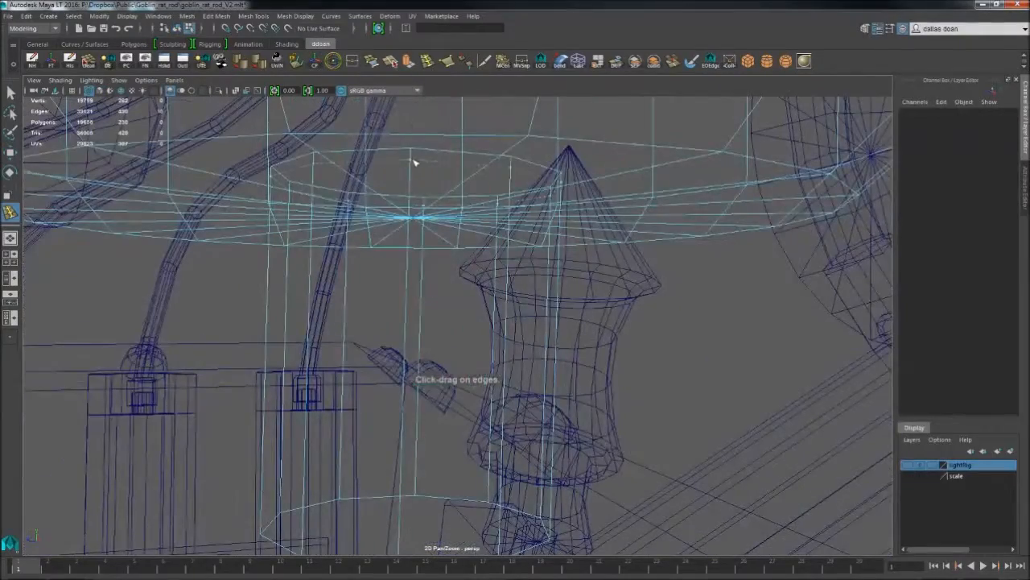
{"action": "left_click_drag", "start_coordinate": [460, 299], "coordinate": [483, 290], "text": "alt"}
{"action": "left_click", "coordinate": [442, 259]}
{"action": "left_click", "coordinate": [477, 331]}
{"action": "left_click", "coordinate": [390, 281]}
{"action": "left_click", "coordinate": [387, 326]}
{"action": "left_click_drag", "start_coordinate": [387, 326], "coordinate": [493, 304], "text": "alt"}
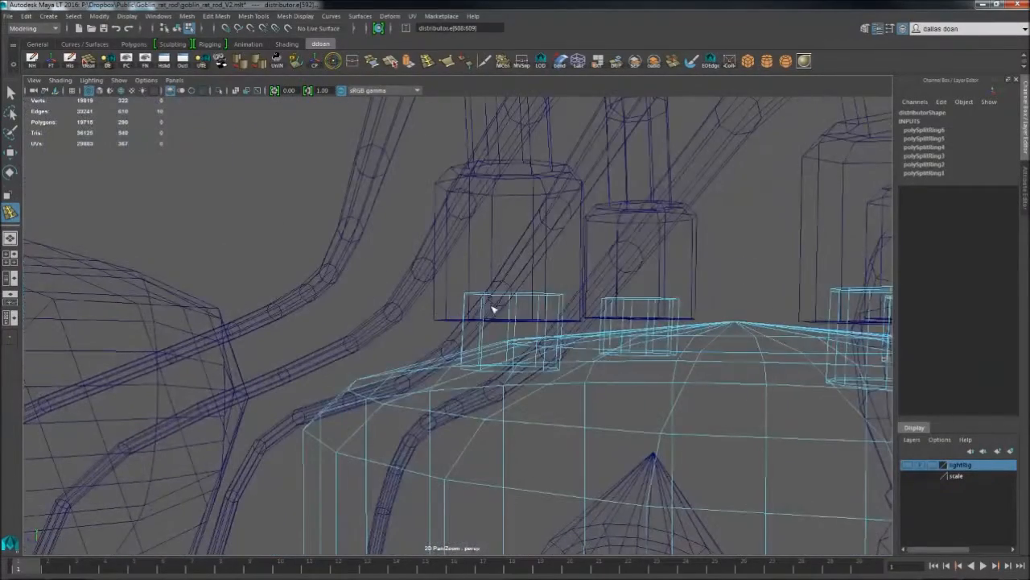
{"action": "left_click_drag", "start_coordinate": [517, 370], "coordinate": [506, 303], "text": "alt"}
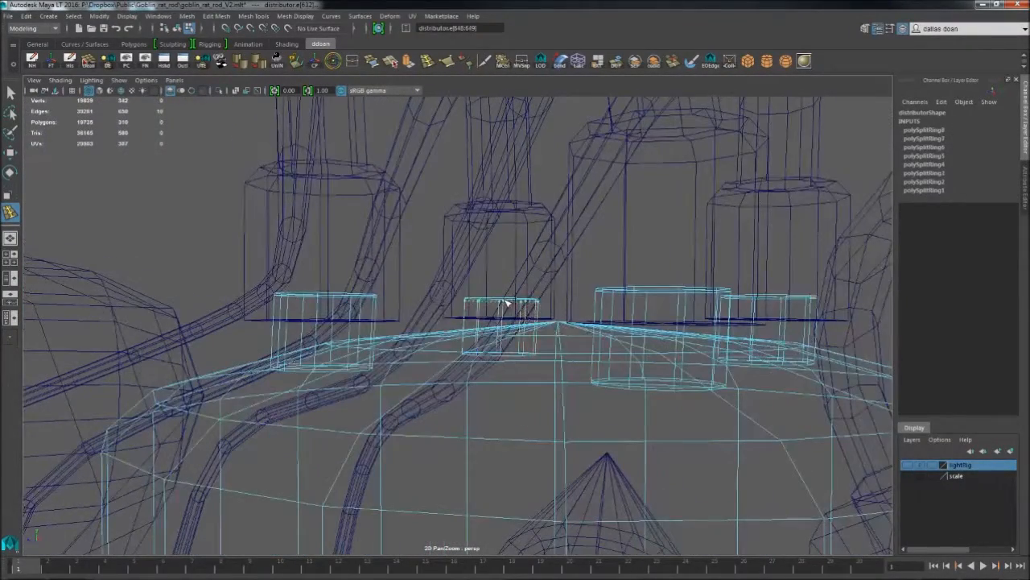
{"action": "left_click_drag", "start_coordinate": [506, 355], "coordinate": [545, 322], "text": "alt"}
{"action": "key", "text": "F8"}
{"action": "key", "text": "f"}
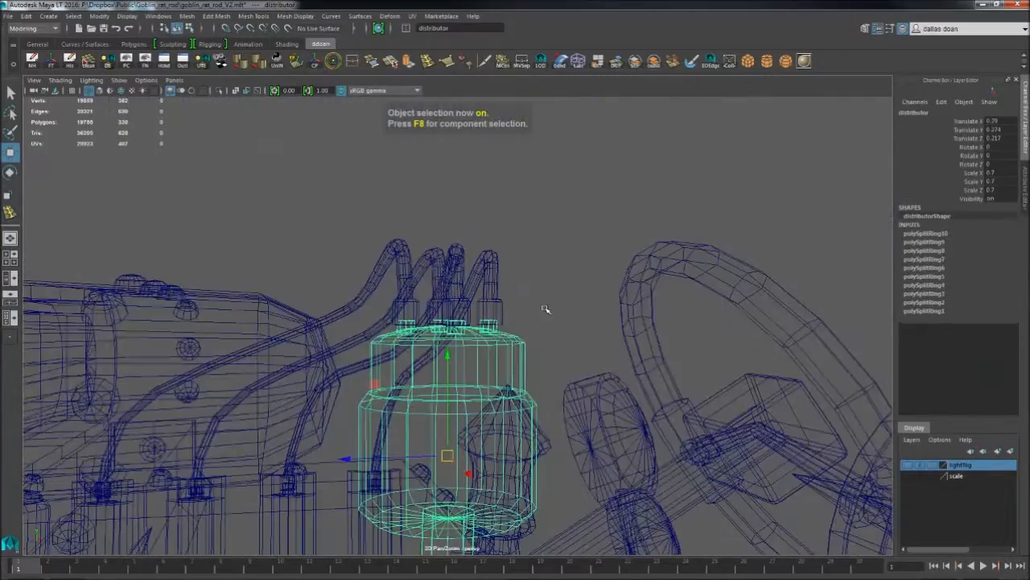
Step: Export the selected distributor to the project's zbrush folder
{"action": "left_click", "coordinate": [9, 16]}
{"action": "left_click", "coordinate": [57, 143]}
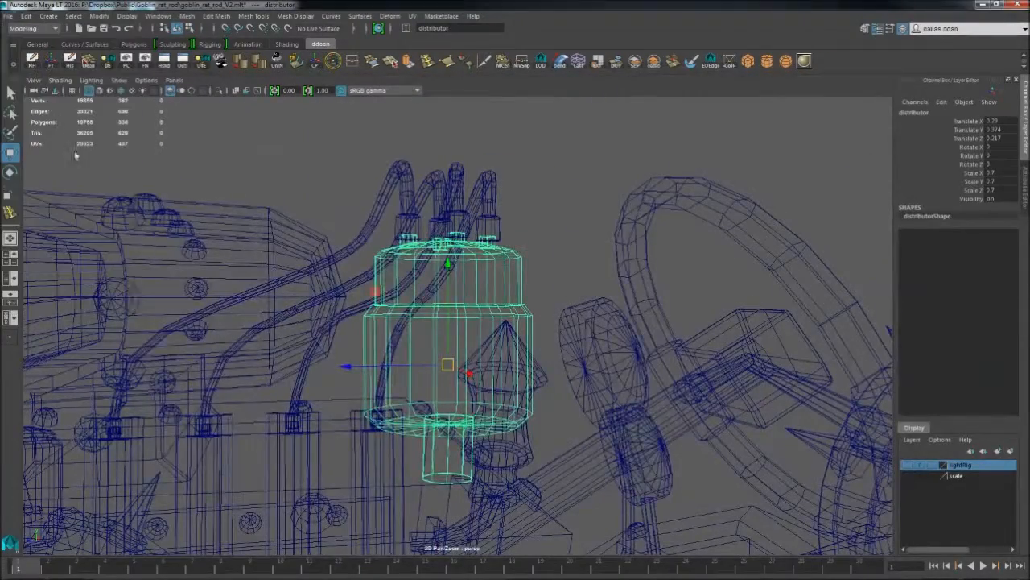
{"action": "double_click", "coordinate": [245, 215]}
{"action": "left_click", "coordinate": [229, 475]}
{"action": "left_click", "coordinate": [231, 488]}
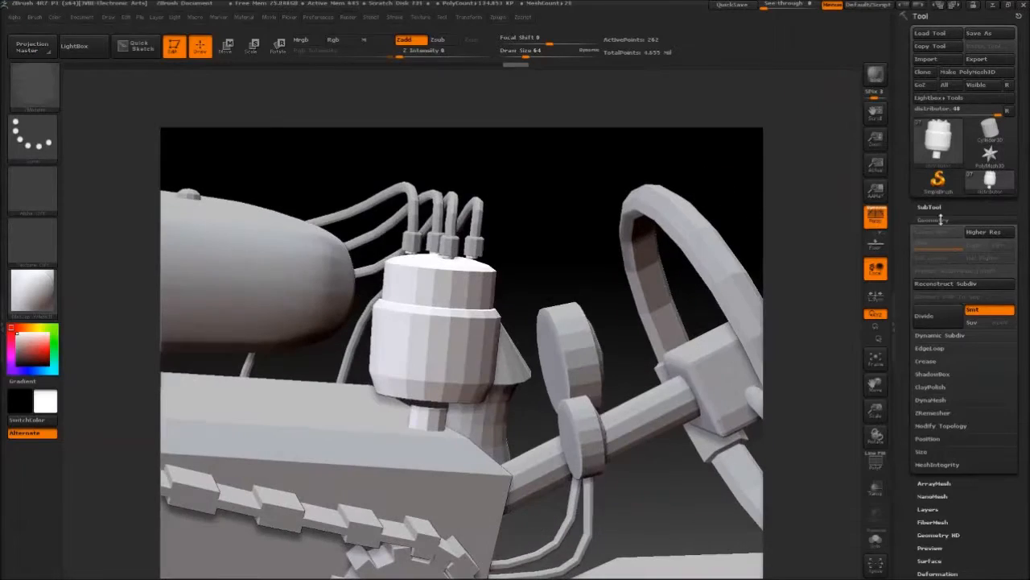
Step: In ZBrush, delete the old distributor subtool, import the re-exported distributor and append it to the vehicle
{"action": "left_click", "coordinate": [925, 541]}
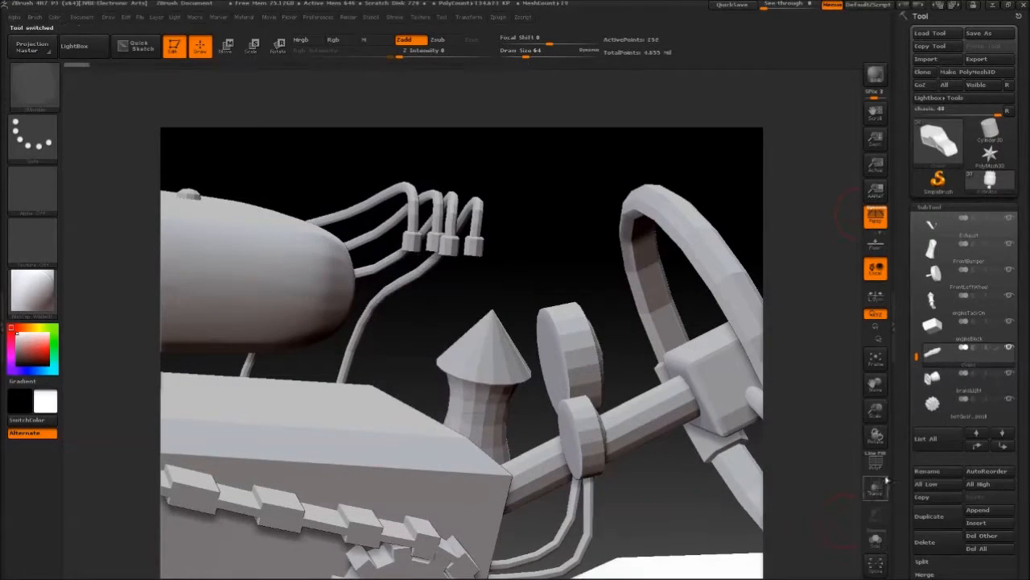
{"action": "left_click", "coordinate": [989, 153]}
{"action": "left_click", "coordinate": [926, 59]}
{"action": "double_click", "coordinate": [299, 240]}
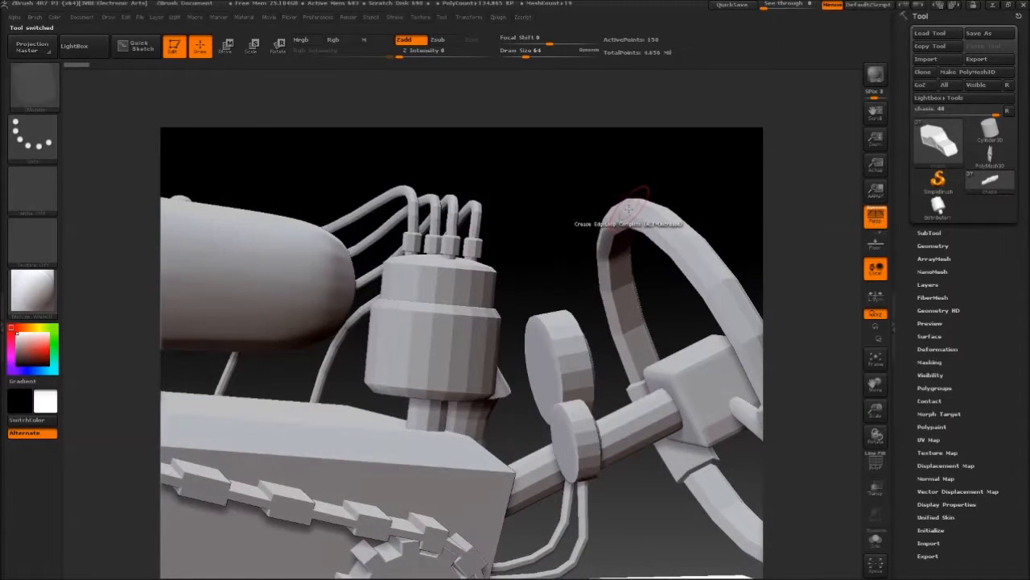
Step: Select the new distributor subtool, isolate it with the polyframe shown and inspect its top and underside
{"action": "left_click_drag", "start_coordinate": [523, 162], "coordinate": [616, 267]}
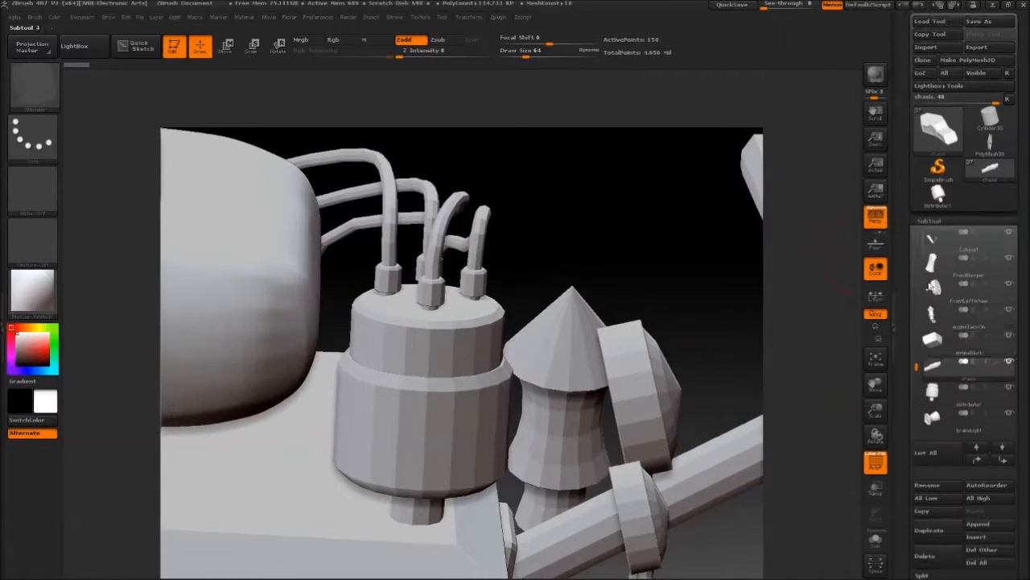
{"action": "left_click", "coordinate": [932, 375]}
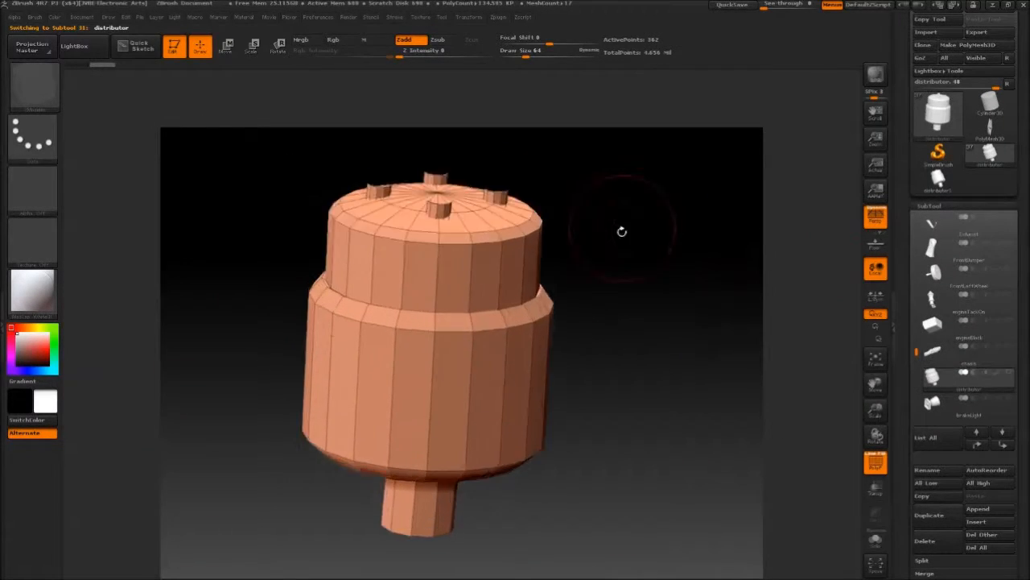
{"action": "left_click_drag", "start_coordinate": [622, 231], "coordinate": [636, 257]}
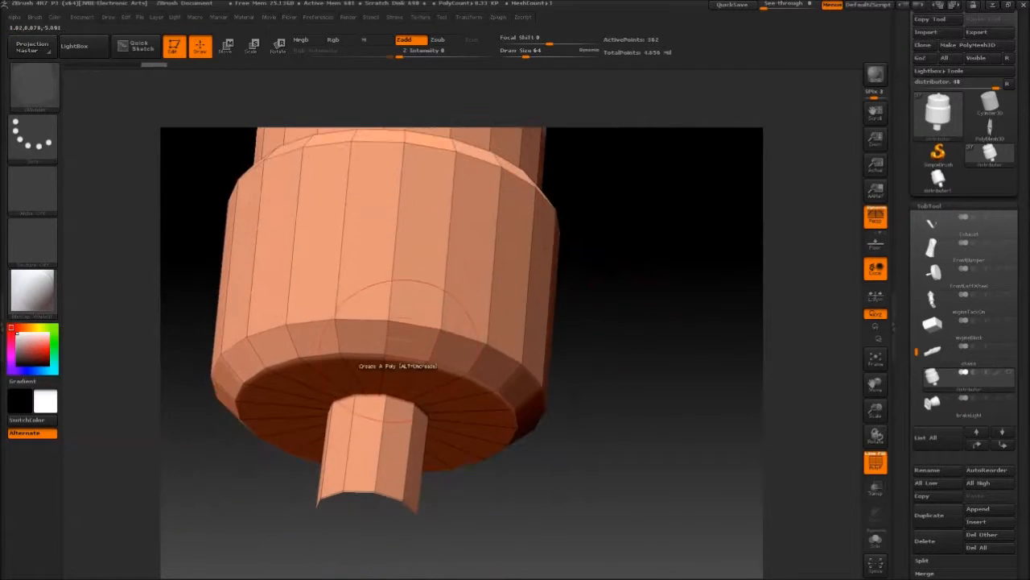
{"action": "left_click_drag", "start_coordinate": [665, 306], "coordinate": [617, 254]}
Step: Subdivide the isolated distributor to level 4 with smoothing on
{"action": "left_click", "coordinate": [930, 207]}
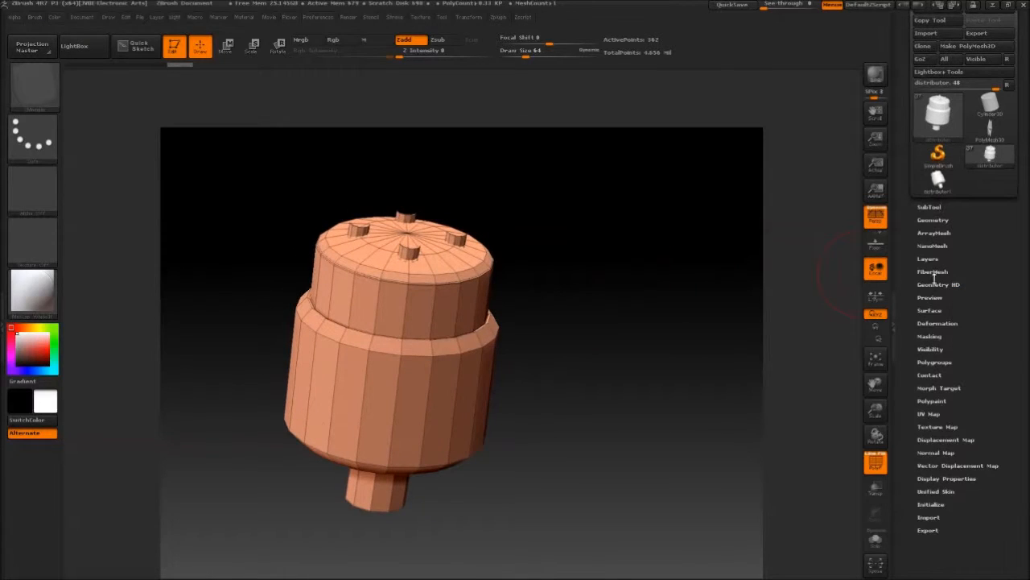
{"action": "left_click", "coordinate": [933, 220]}
{"action": "left_click", "coordinate": [933, 316]}
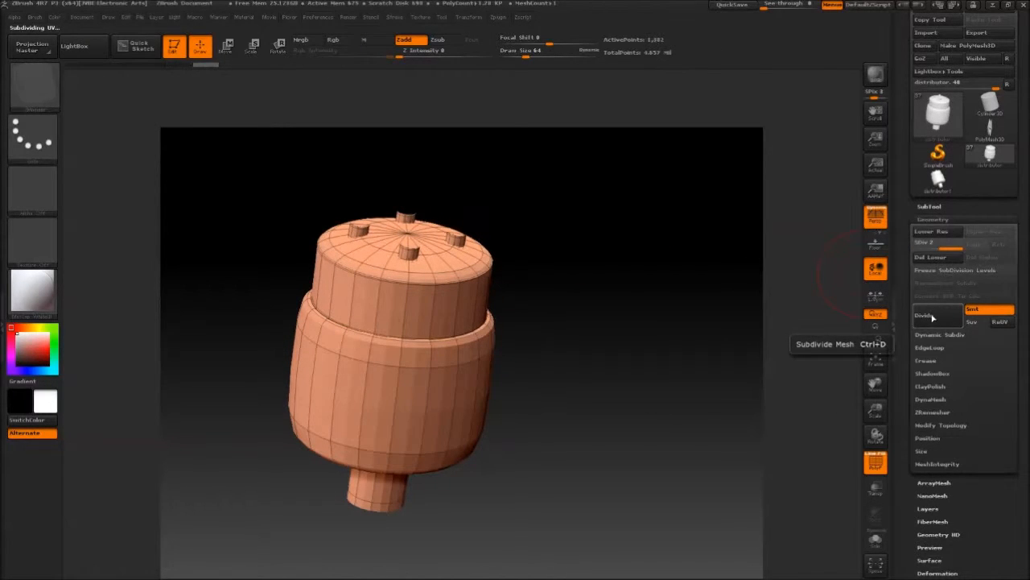
Step: Unhide the other subtools around the distributor, turn off the polyframe display and inspect the smoothed shape
{"action": "left_click", "coordinate": [930, 207]}
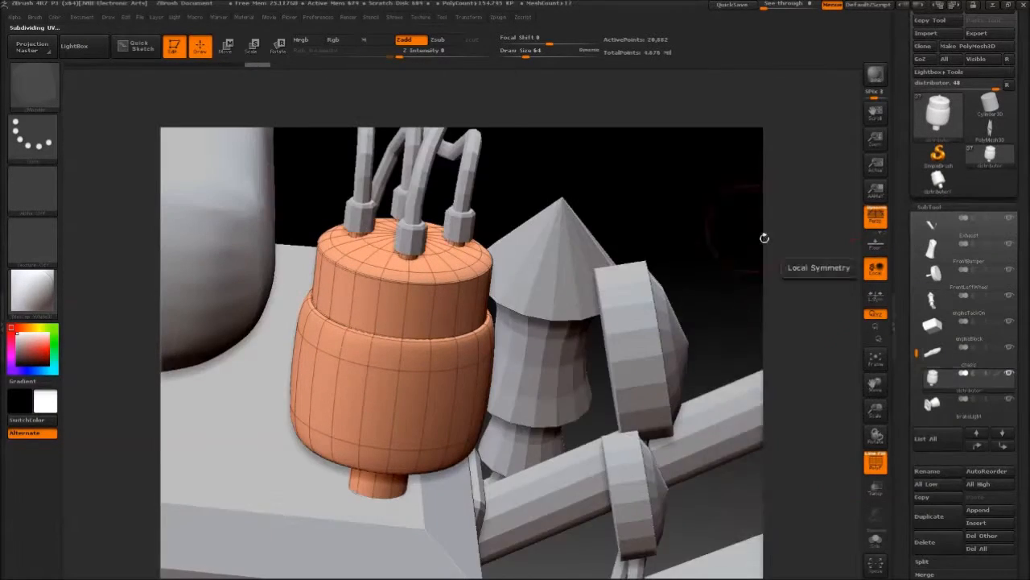
{"action": "left_click_drag", "start_coordinate": [761, 234], "coordinate": [741, 165]}
{"action": "left_click", "coordinate": [930, 207]}
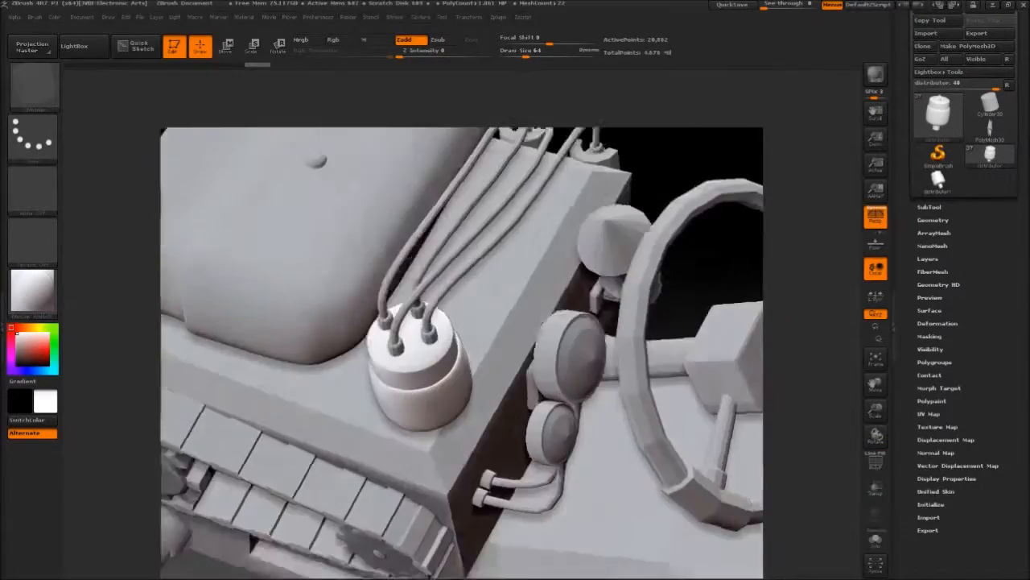
{"action": "left_click_drag", "start_coordinate": [611, 241], "coordinate": [719, 191]}
Step: Try to crease the distributor's rim edges at subdivision level 1 with the polyframe shown, and return it to level 4
{"action": "left_click", "coordinate": [930, 207]}
{"action": "left_click", "coordinate": [930, 206]}
{"action": "left_click", "coordinate": [931, 217]}
{"action": "left_click", "coordinate": [919, 244]}
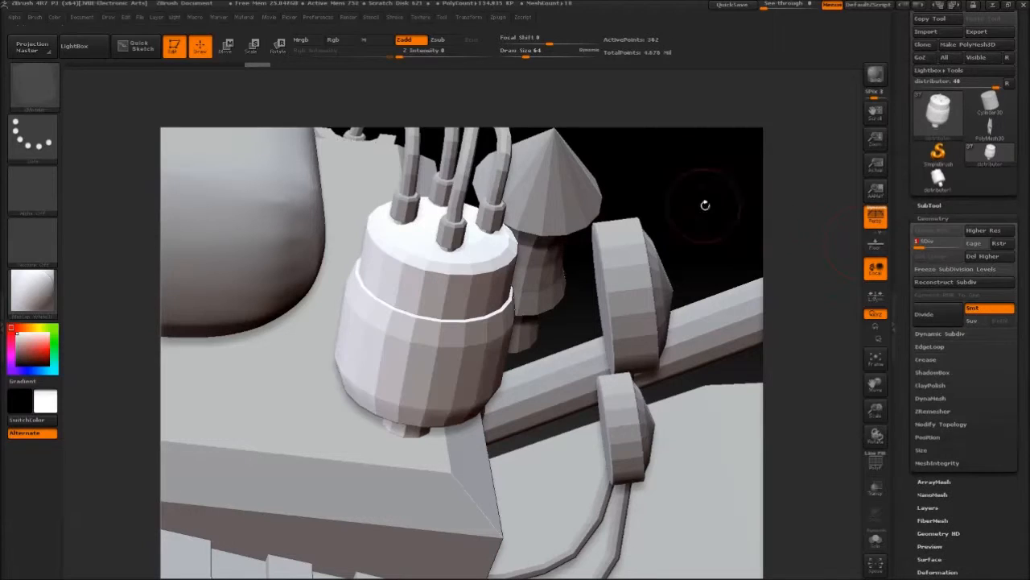
{"action": "key", "text": "shift+f"}
{"action": "left_click_drag", "start_coordinate": [694, 164], "coordinate": [641, 235], "text": "alt"}
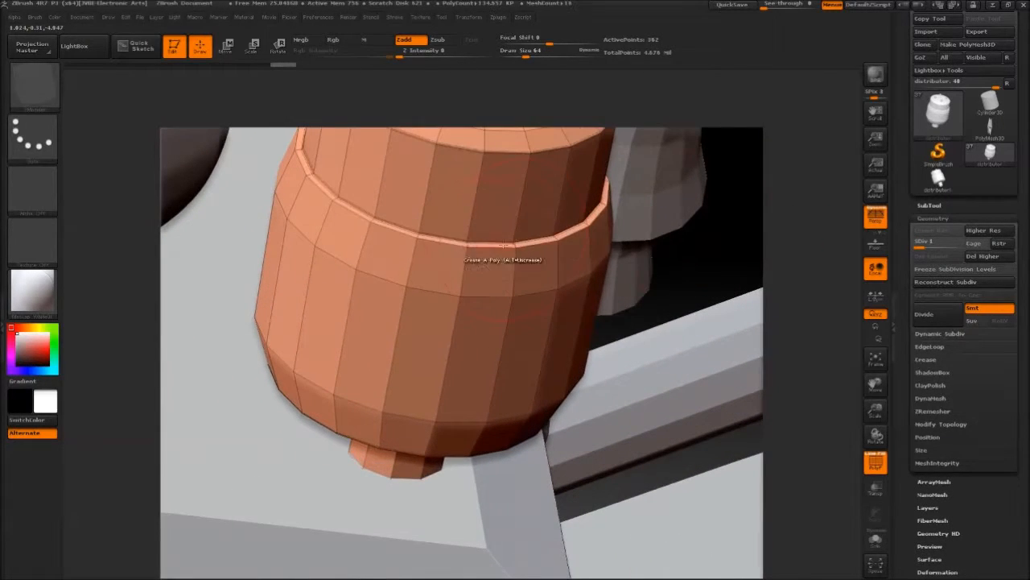
{"action": "left_click", "coordinate": [498, 248]}
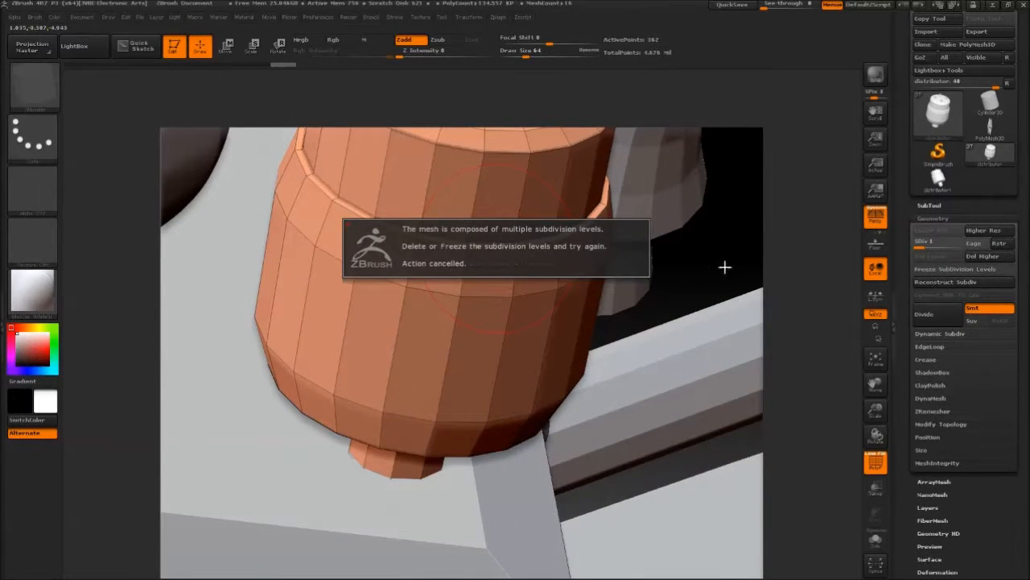
{"action": "left_click", "coordinate": [926, 314]}
{"action": "left_click_drag", "start_coordinate": [727, 238], "coordinate": [648, 174]}
{"action": "key", "text": "shift+f"}
{"action": "left_click_drag", "start_coordinate": [632, 214], "coordinate": [562, 235]}
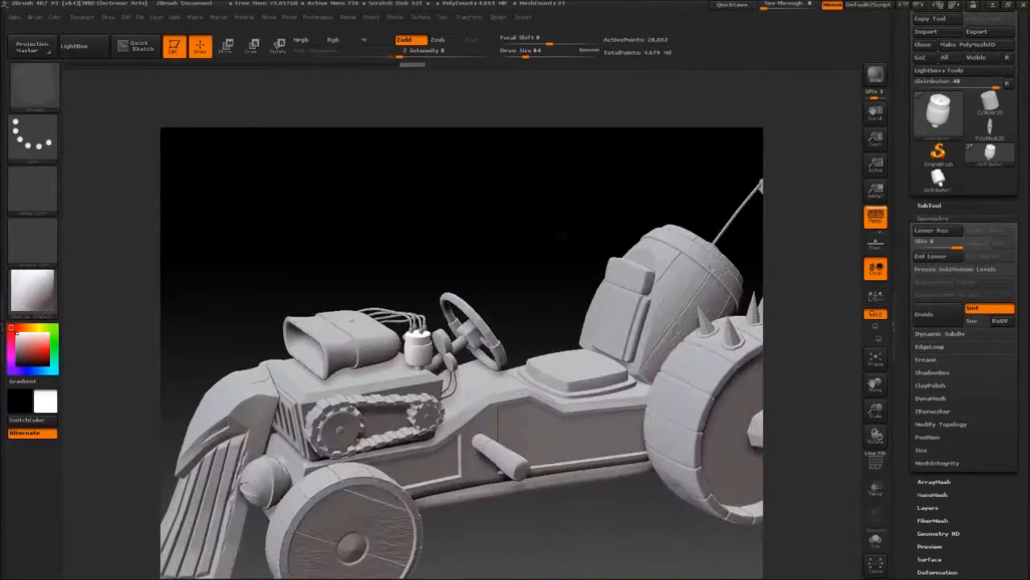
Step: Toggle the distributor's visibility off and on to check it against the rest of the vehicle
{"action": "left_click", "coordinate": [937, 207]}
{"action": "left_click", "coordinate": [1008, 374]}
{"action": "left_click", "coordinate": [1009, 374]}
{"action": "left_click_drag", "start_coordinate": [620, 198], "coordinate": [565, 213], "text": "alt"}
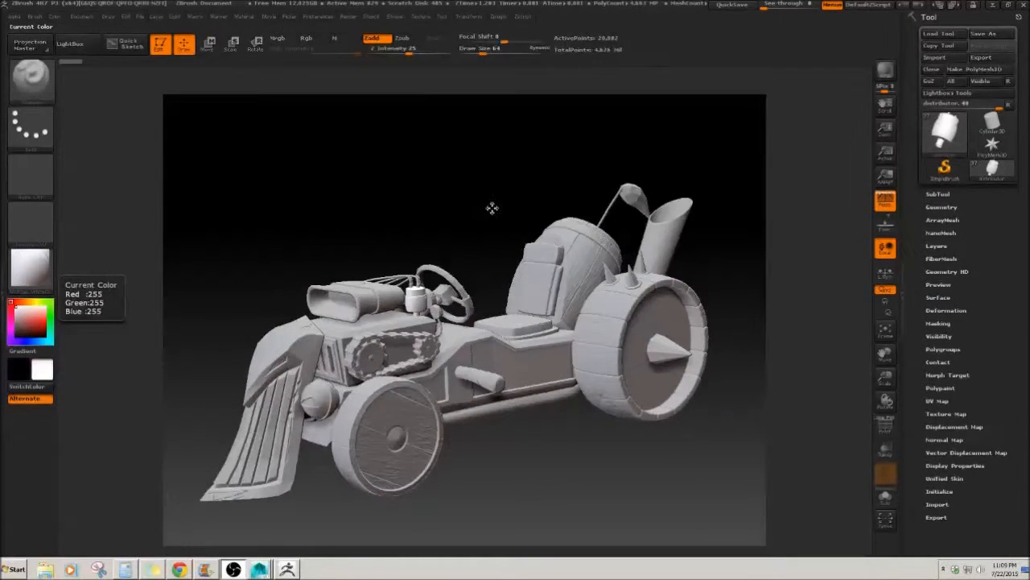
Step: Isolate the steering wheel subtool, turn on the polyframe display and choose the ZModeler brush
{"action": "left_click_drag", "start_coordinate": [490, 209], "coordinate": [581, 188]}
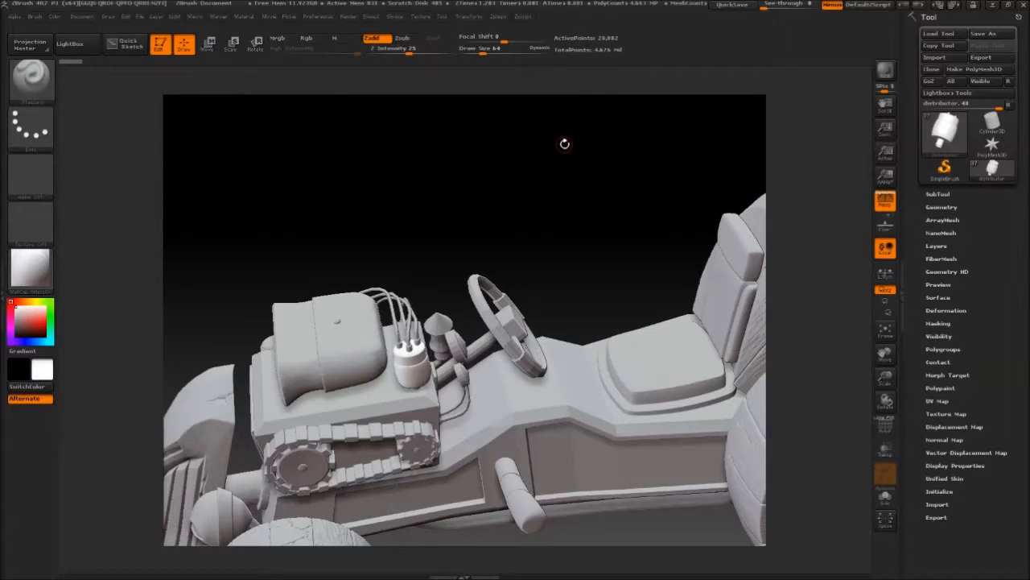
{"action": "left_click_drag", "start_coordinate": [544, 143], "coordinate": [976, 190]}
{"action": "left_click", "coordinate": [975, 192]}
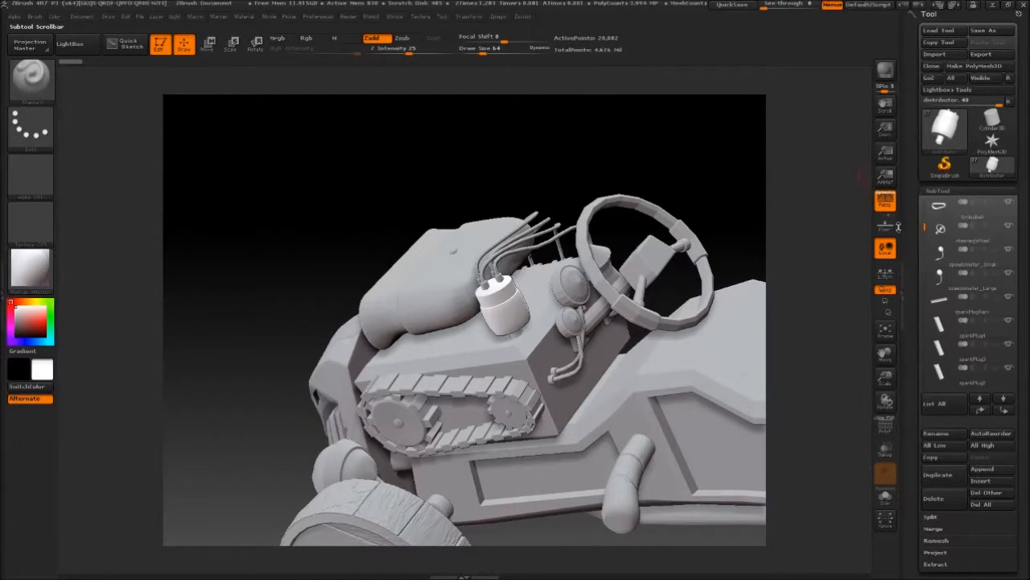
{"action": "mouse_move", "coordinate": [586, 198]}
{"action": "left_mouse_down", "text": "alt"}
{"action": "mouse_move", "coordinate": [598, 201]}
{"action": "mouse_move", "coordinate": [555, 182]}
{"action": "mouse_move", "coordinate": [621, 196]}
{"action": "mouse_move", "coordinate": [630, 164]}
{"action": "mouse_move", "coordinate": [478, 246]}
{"action": "mouse_move", "coordinate": [604, 173]}
{"action": "mouse_move", "coordinate": [555, 230]}
{"action": "left_mouse_up", "text": "alt"}
{"action": "left_click", "coordinate": [885, 428]}
{"action": "left_click", "coordinate": [33, 87]}
{"action": "left_click", "coordinate": [320, 254]}
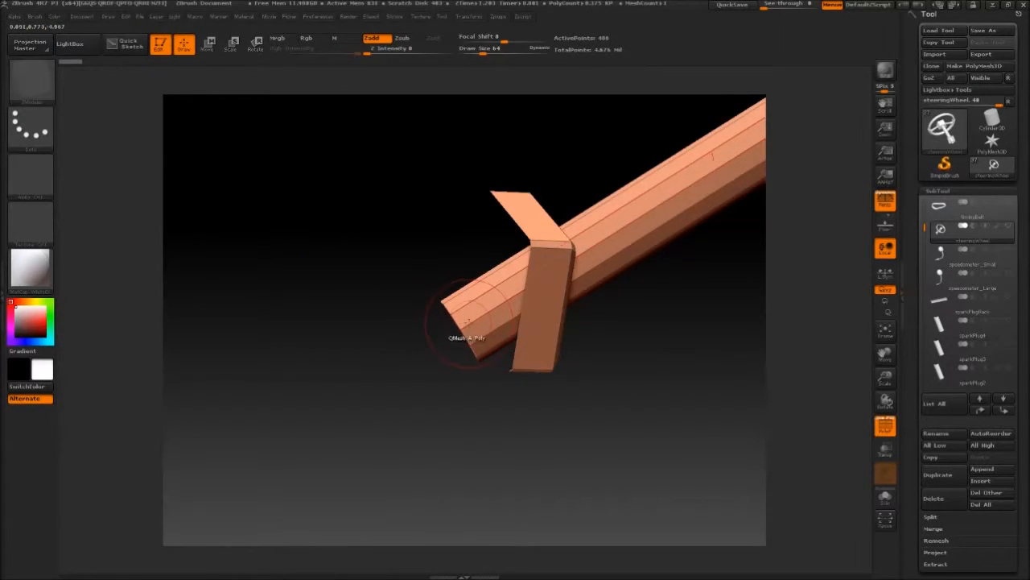
Step: Insert single edge loops on the steering wheel's column and bracket, and turn off the transparency display
{"action": "left_click_drag", "start_coordinate": [451, 242], "coordinate": [586, 298]}
{"action": "left_click", "coordinate": [394, 321]}
{"action": "left_click_drag", "start_coordinate": [512, 261], "coordinate": [534, 314]}
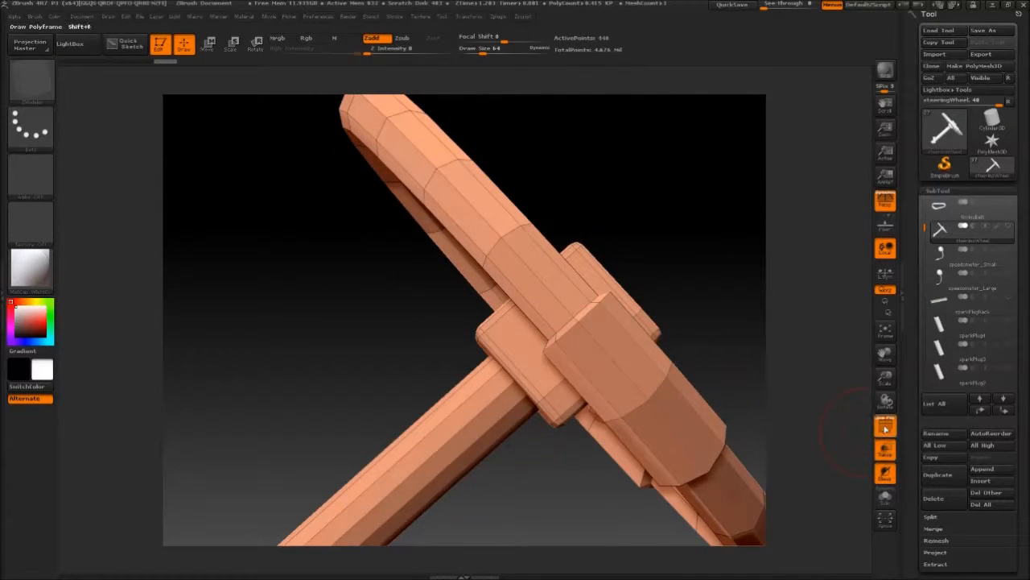
{"action": "left_click", "coordinate": [886, 458]}
Step: Switch the ZModeler edge action from Insert to Crease and crease the edges of the bracket on the steering column
{"action": "left_click_drag", "start_coordinate": [396, 358], "coordinate": [361, 225], "text": "alt"}
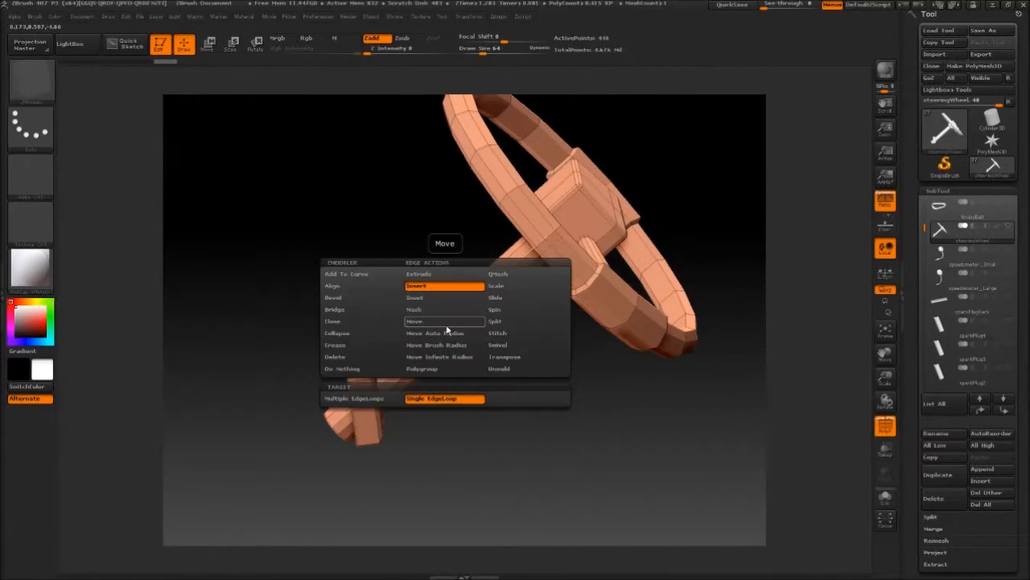
{"action": "left_click_drag", "start_coordinate": [361, 358], "coordinate": [496, 371]}
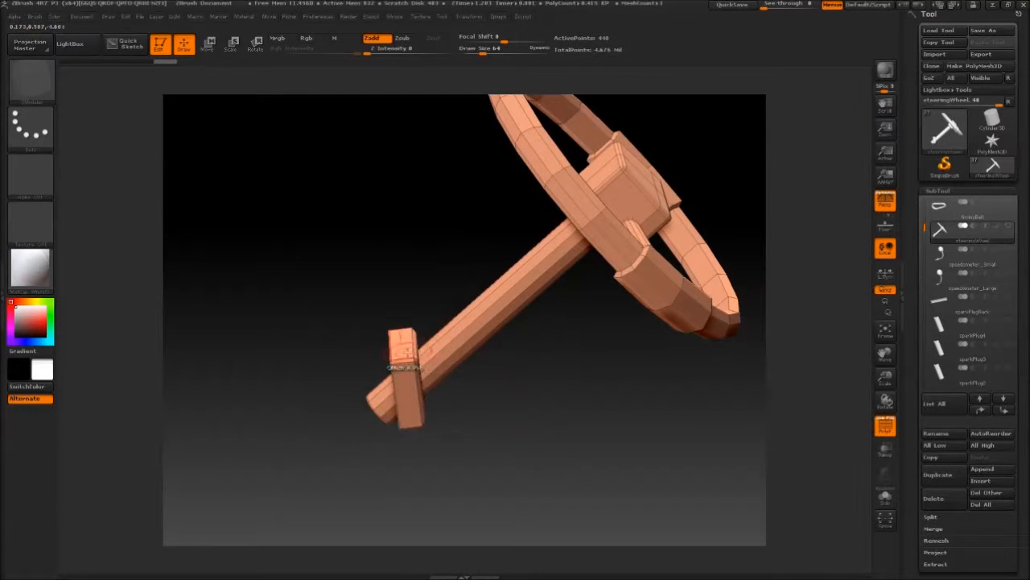
{"action": "left_click_drag", "start_coordinate": [364, 299], "coordinate": [409, 211]}
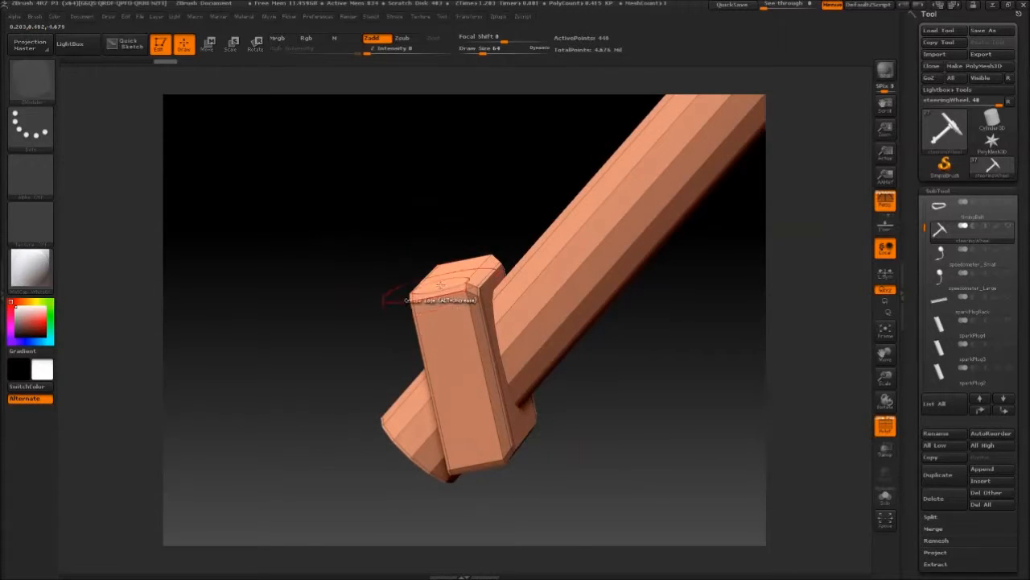
{"action": "left_click", "coordinate": [351, 410]}
{"action": "left_click_drag", "start_coordinate": [359, 314], "coordinate": [407, 298]}
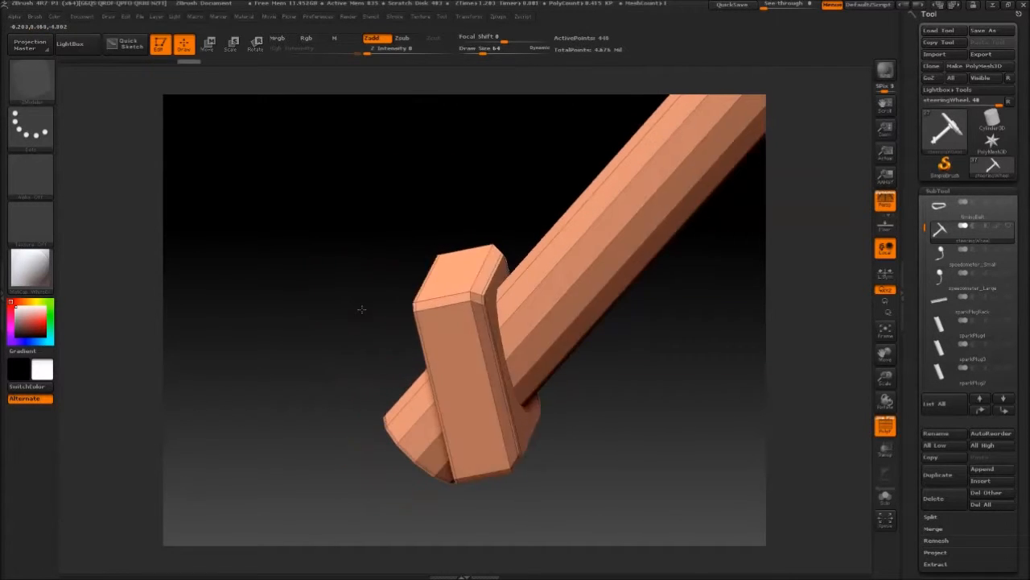
Step: Crease the complete edge loops around the box-shaped hub at the centre of the steering wheel
{"action": "left_click_drag", "start_coordinate": [478, 171], "coordinate": [523, 266]}
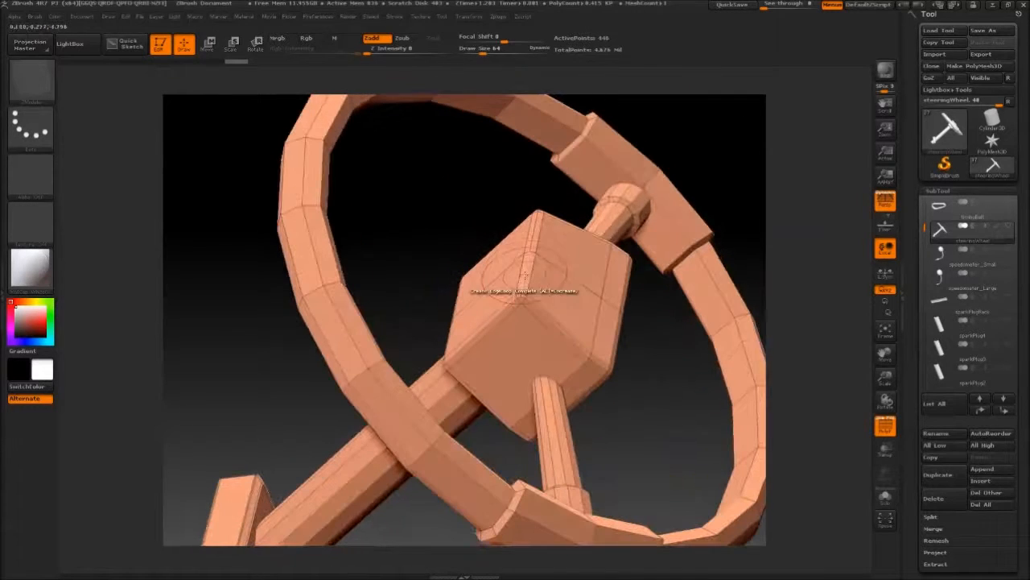
{"action": "left_click_drag", "start_coordinate": [539, 194], "coordinate": [466, 295]}
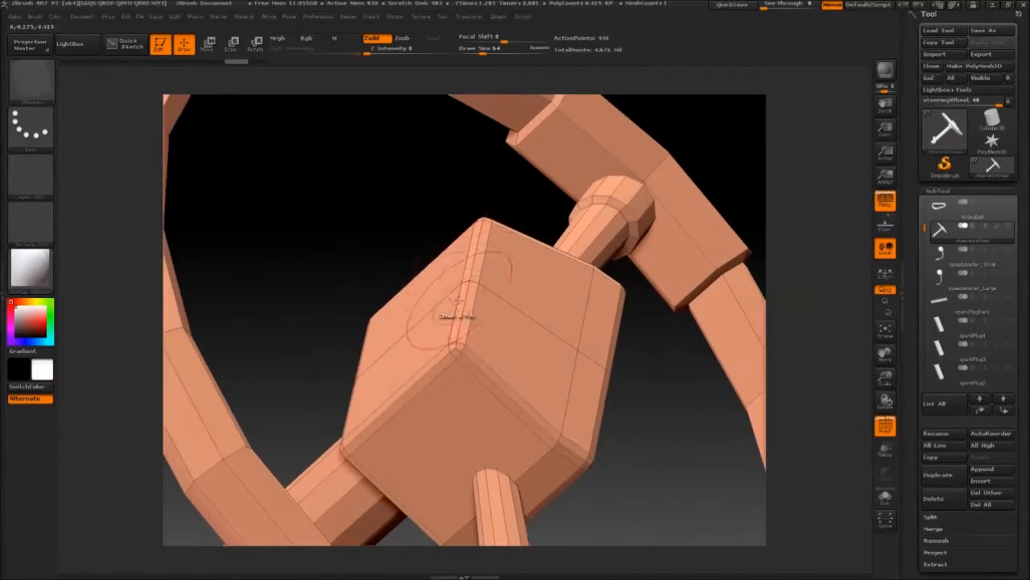
{"action": "mouse_move", "coordinate": [499, 244]}
{"action": "left_mouse_down"}
{"action": "mouse_move", "coordinate": [504, 367]}
{"action": "mouse_move", "coordinate": [379, 230]}
{"action": "mouse_move", "coordinate": [292, 161]}
{"action": "mouse_move", "coordinate": [288, 172]}
{"action": "mouse_move", "coordinate": [326, 137]}
{"action": "mouse_move", "coordinate": [358, 167]}
{"action": "left_mouse_up"}
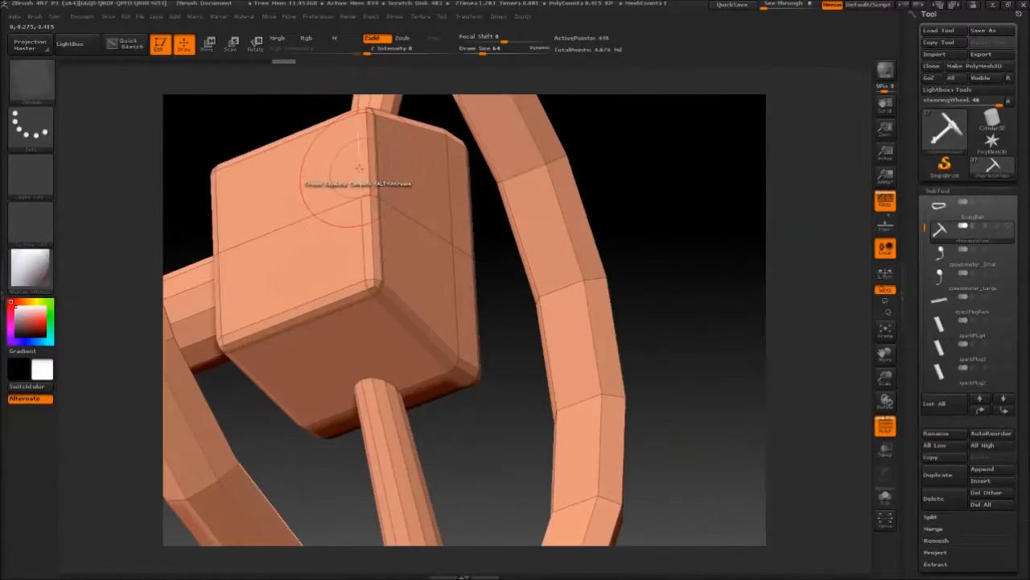
{"action": "left_click_drag", "start_coordinate": [495, 445], "coordinate": [489, 291]}
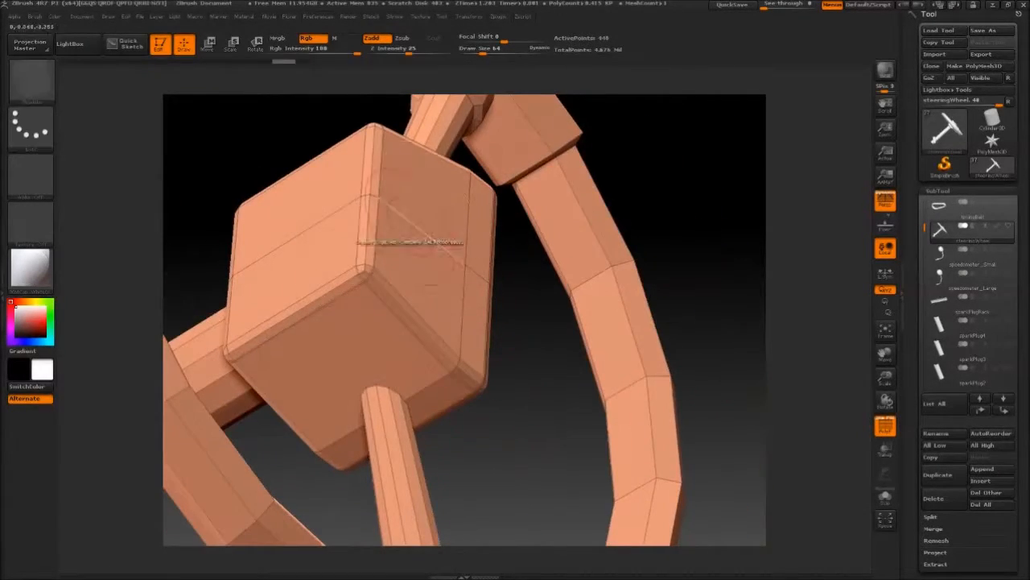
{"action": "left_click_drag", "start_coordinate": [524, 439], "coordinate": [495, 302]}
{"action": "left_click_drag", "start_coordinate": [417, 342], "coordinate": [347, 228]}
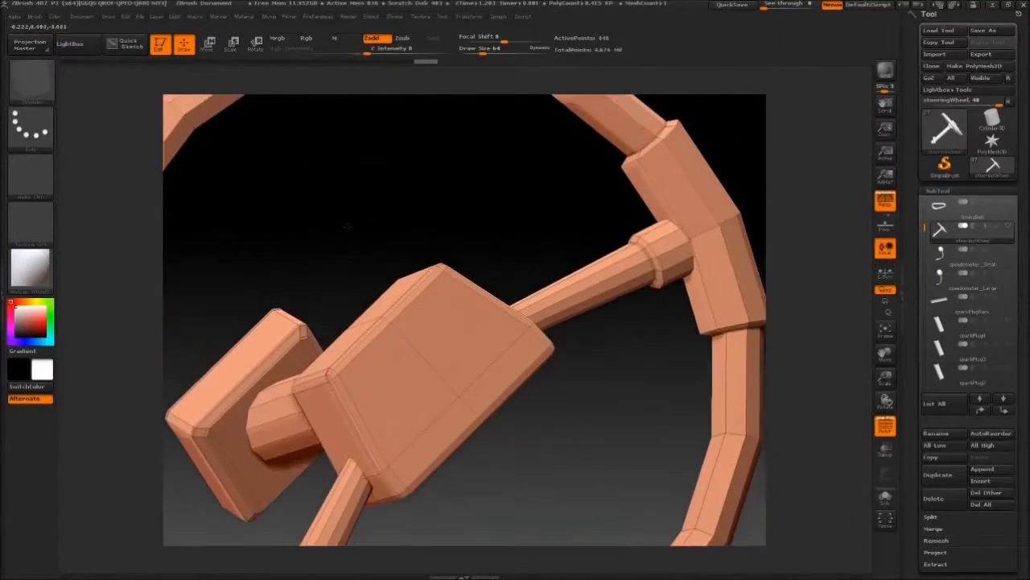
{"action": "left_click_drag", "start_coordinate": [292, 390], "coordinate": [677, 193]}
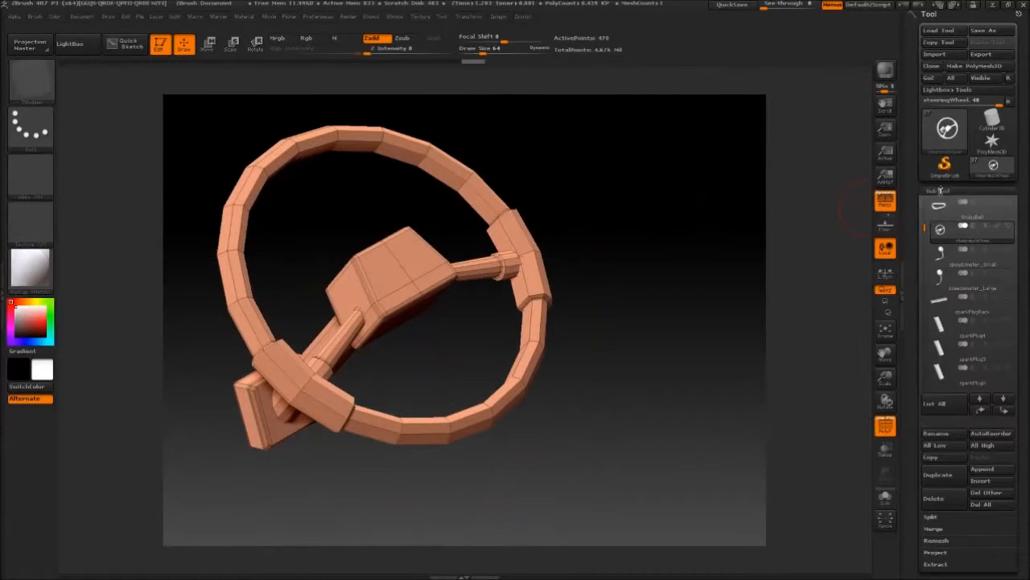
Step: Subdivide the steering wheel to level 4, step between its lower and higher levels, and turn off the polyframe display
{"action": "left_click", "coordinate": [938, 191]}
{"action": "left_click", "coordinate": [941, 202]}
{"action": "left_click", "coordinate": [934, 291]}
{"action": "key", "text": "shift+d"}
{"action": "key", "text": "d"}
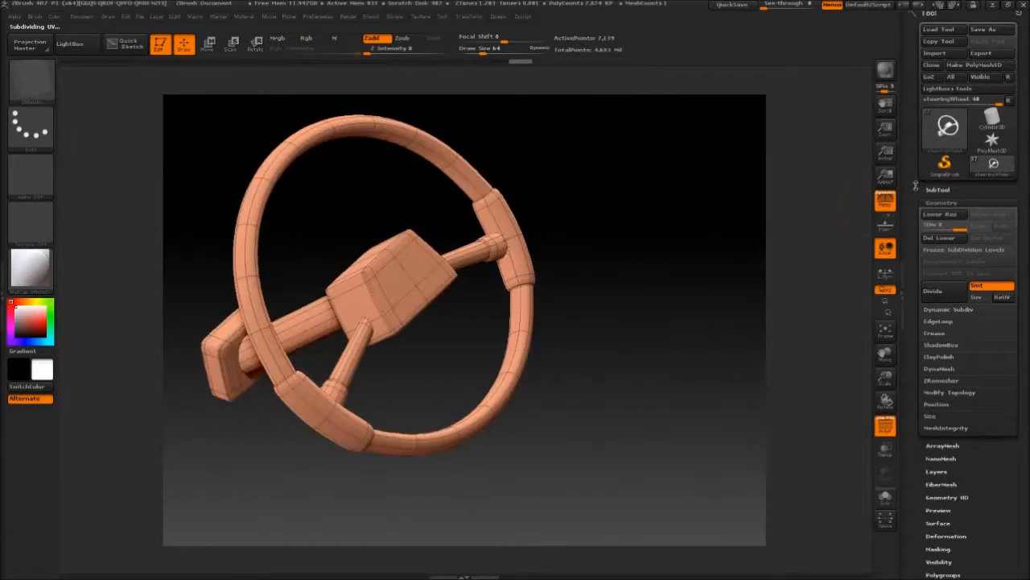
{"action": "key", "text": "shift+f"}
{"action": "left_click_drag", "start_coordinate": [636, 194], "coordinate": [666, 195]}
{"action": "key", "text": "ctrl+d"}
{"action": "key", "text": "shift+d"}
{"action": "key", "text": "d"}
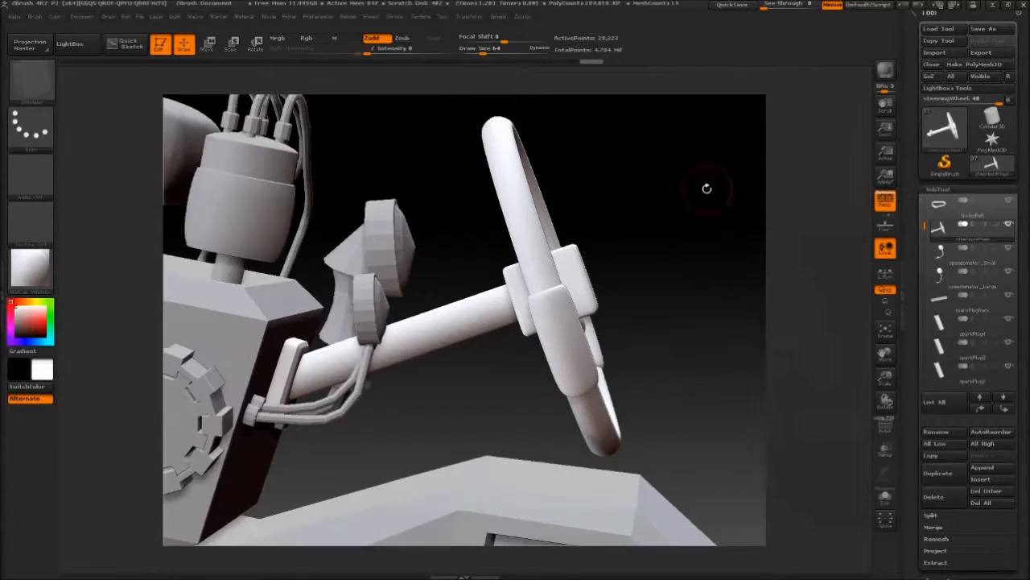
Step: Inspect the smoothed steering wheel against the rest of the vehicle from several angles
{"action": "left_click_drag", "start_coordinate": [701, 185], "coordinate": [628, 221]}
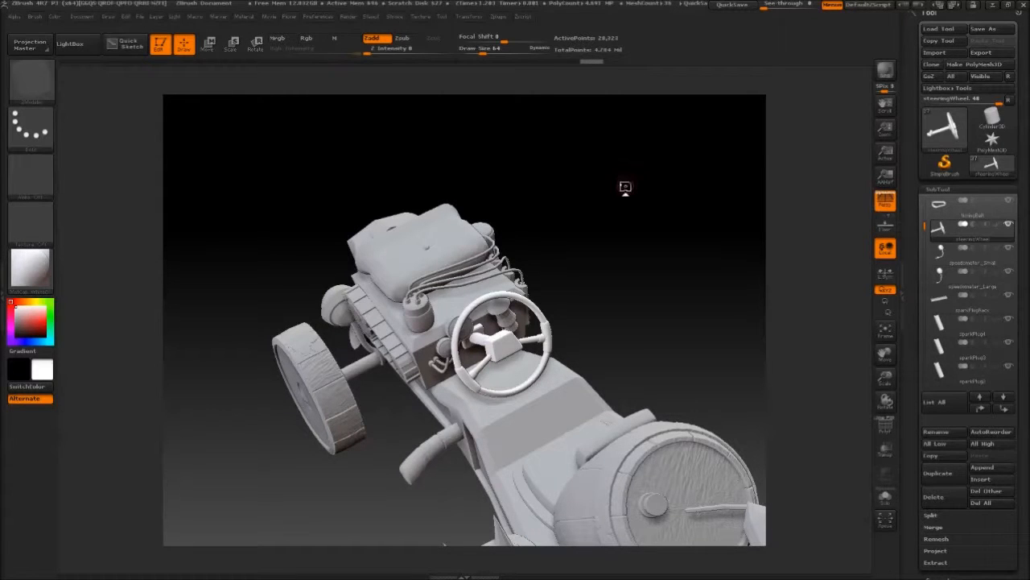
{"action": "left_click_drag", "start_coordinate": [578, 199], "coordinate": [662, 136], "text": "alt"}
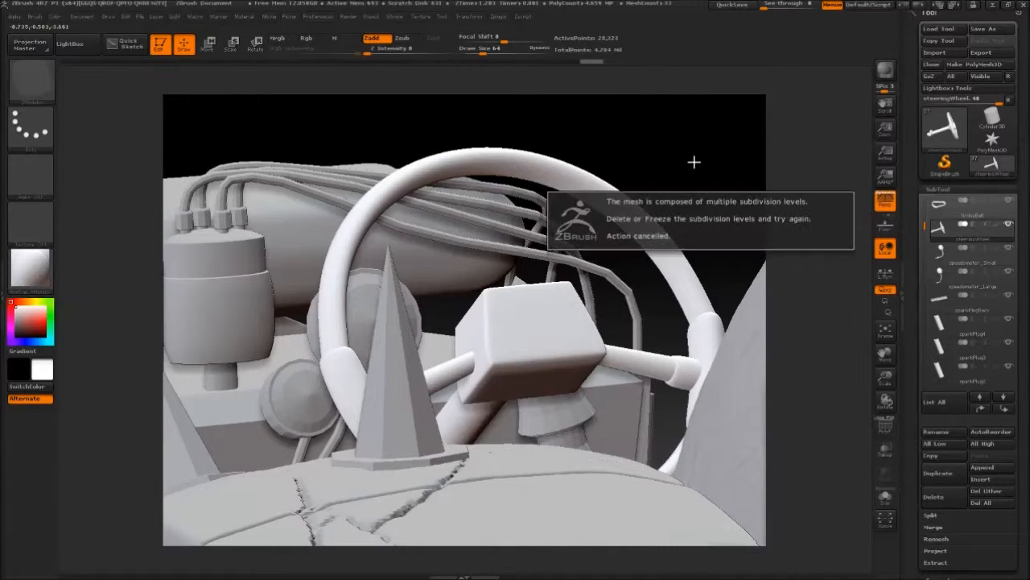
{"action": "left_click", "coordinate": [943, 189]}
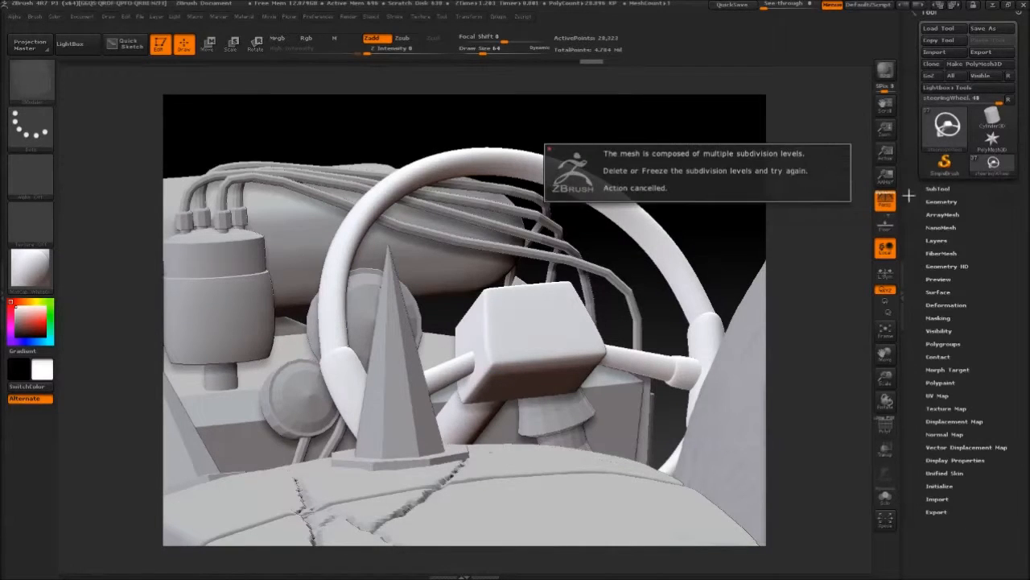
{"action": "left_click", "coordinate": [939, 191]}
{"action": "left_click", "coordinate": [939, 203]}
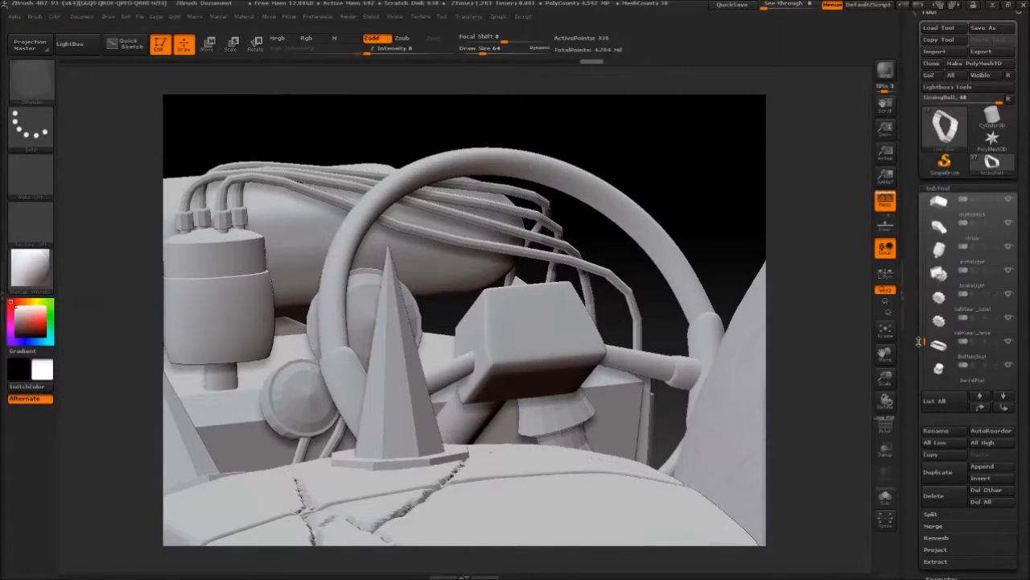
Step: Turn Edit mode back on for the engineTackOn subtool and clear the stray model copies from the canvas
{"action": "mouse_move", "coordinate": [745, 270]}
{"action": "left_mouse_down"}
{"action": "mouse_move", "coordinate": [714, 159]}
{"action": "mouse_move", "coordinate": [708, 173]}
{"action": "left_mouse_up"}
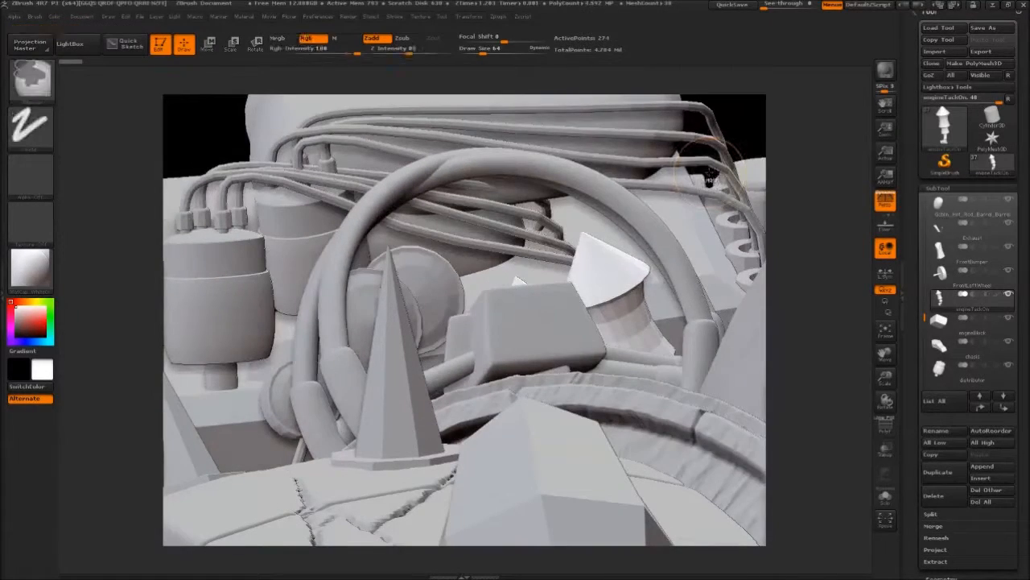
{"action": "left_click_drag", "start_coordinate": [731, 120], "coordinate": [761, 145]}
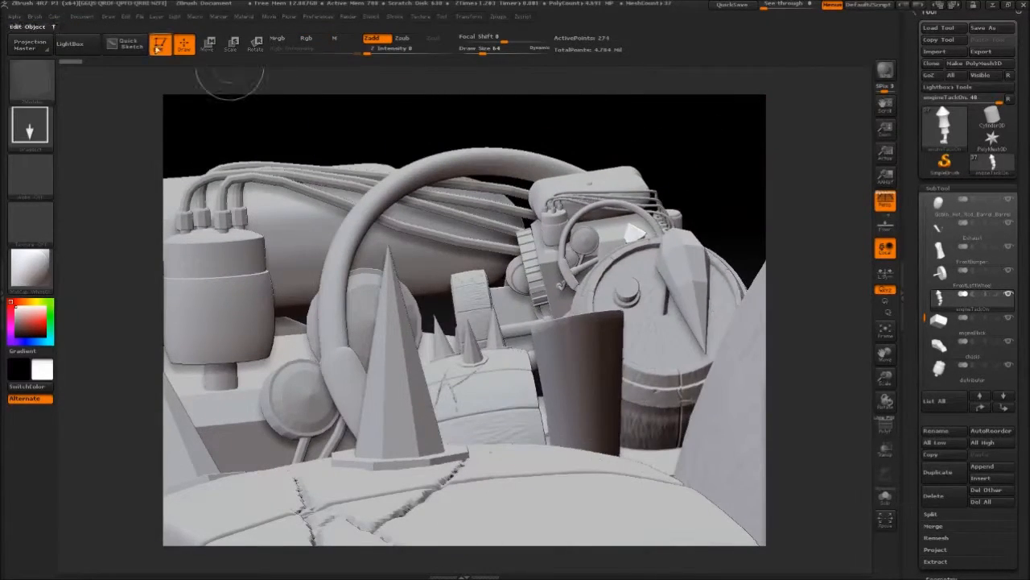
{"action": "left_click", "coordinate": [159, 45]}
{"action": "key", "text": "ctrl+n"}
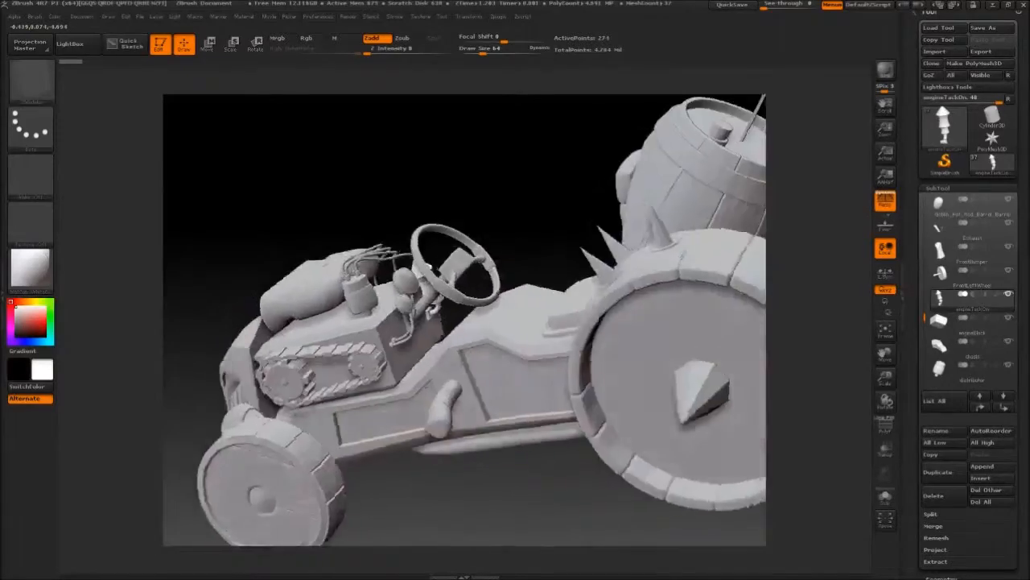
Step: Isolate the engineTackOn subtool, frame it in the view and turn on the polyframe display
{"action": "mouse_move", "coordinate": [450, 161]}
{"action": "left_mouse_down"}
{"action": "mouse_move", "coordinate": [509, 154]}
{"action": "mouse_move", "coordinate": [646, 182]}
{"action": "mouse_move", "coordinate": [531, 201]}
{"action": "mouse_move", "coordinate": [656, 184]}
{"action": "left_mouse_up"}
{"action": "left_click", "coordinate": [1009, 294], "text": "shift"}
{"action": "key", "text": "f"}
{"action": "mouse_move", "coordinate": [588, 174]}
{"action": "left_mouse_down"}
{"action": "mouse_move", "coordinate": [656, 226]}
{"action": "mouse_move", "coordinate": [604, 179]}
{"action": "left_mouse_up"}
{"action": "key", "text": "shift+f"}
{"action": "left_click_drag", "start_coordinate": [376, 368], "coordinate": [447, 200], "text": "alt"}
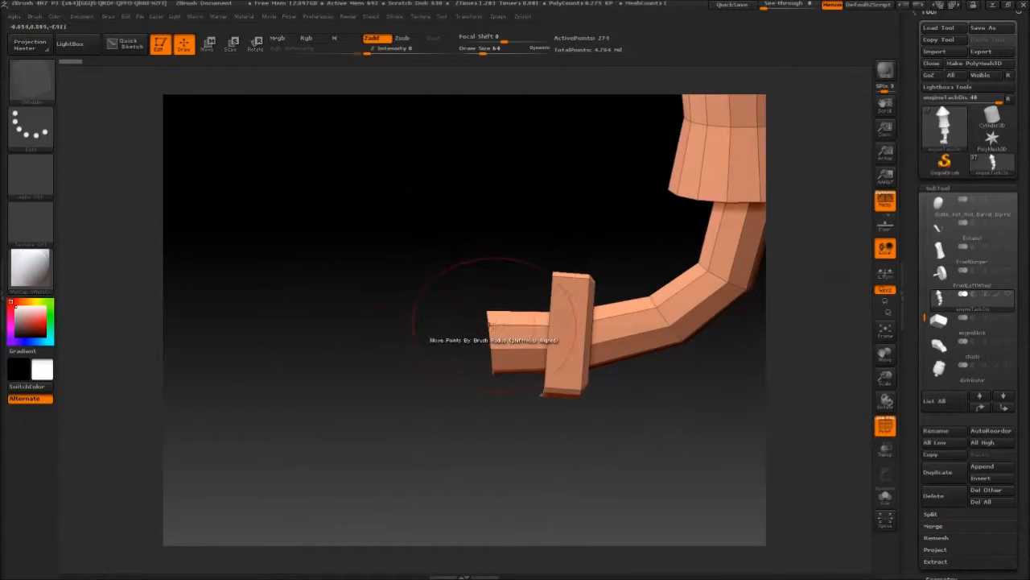
Step: Insert single edge loops near the engine attachment's pipe end, on its clamp block and at the lower cylinder's rim
{"action": "left_click", "coordinate": [491, 323]}
{"action": "mouse_move", "coordinate": [461, 403]}
{"action": "left_mouse_down"}
{"action": "mouse_move", "coordinate": [491, 379]}
{"action": "mouse_move", "coordinate": [475, 410]}
{"action": "left_mouse_up"}
{"action": "left_click", "coordinate": [547, 284]}
{"action": "left_click_drag", "start_coordinate": [730, 351], "coordinate": [636, 338], "text": "alt"}
{"action": "left_click_drag", "start_coordinate": [626, 261], "coordinate": [613, 370]}
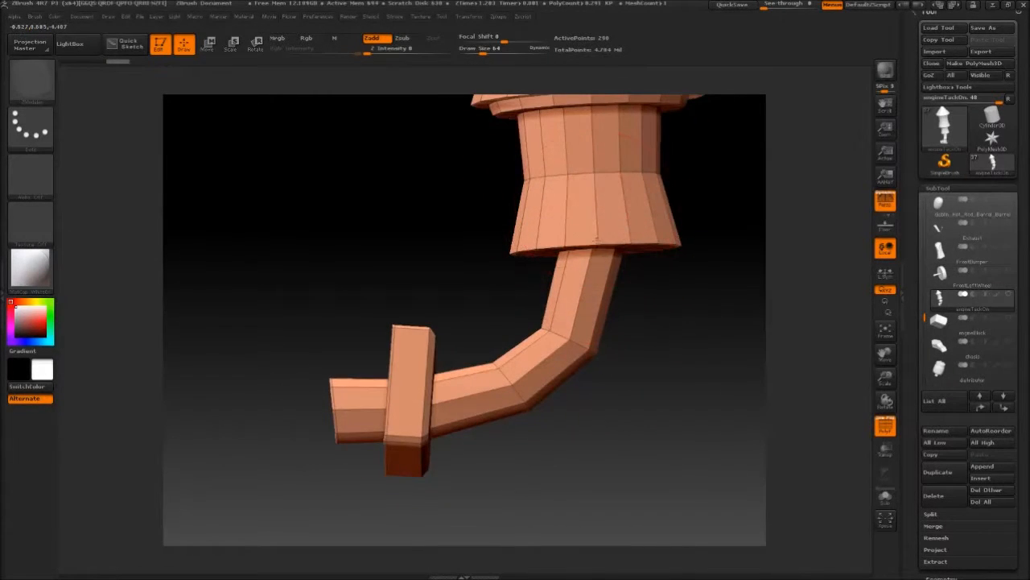
{"action": "left_click_drag", "start_coordinate": [736, 171], "coordinate": [387, 322], "text": "alt"}
{"action": "left_click", "coordinate": [552, 306]}
Step: Set the edge action to Crease and crease the complete rim loops of the engine attachment's stacked cylinders
{"action": "key", "text": "space"}
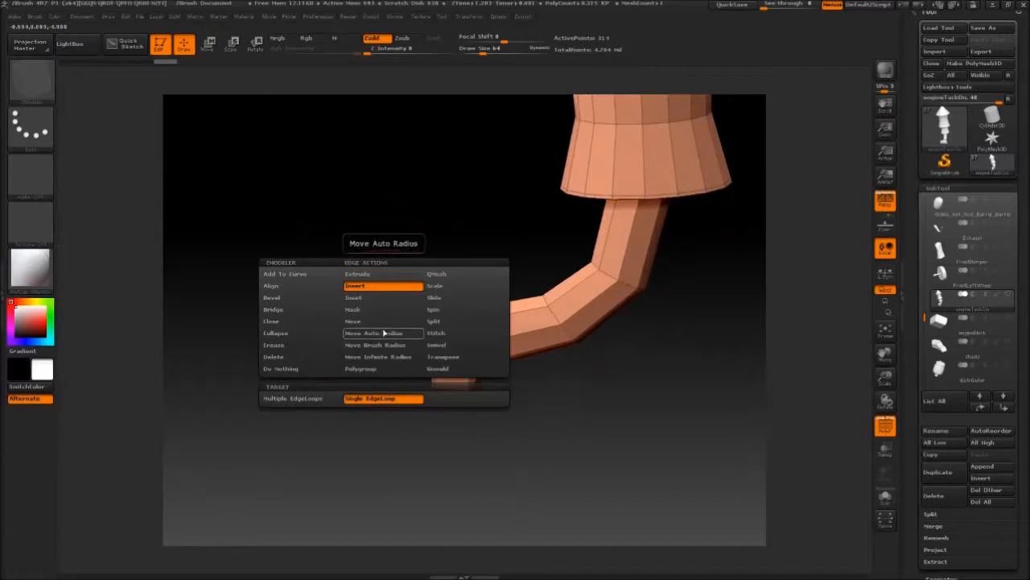
{"action": "left_click", "coordinate": [299, 357]}
{"action": "left_click_drag", "start_coordinate": [299, 356], "coordinate": [395, 209]}
{"action": "left_click_drag", "start_coordinate": [483, 298], "coordinate": [467, 186]}
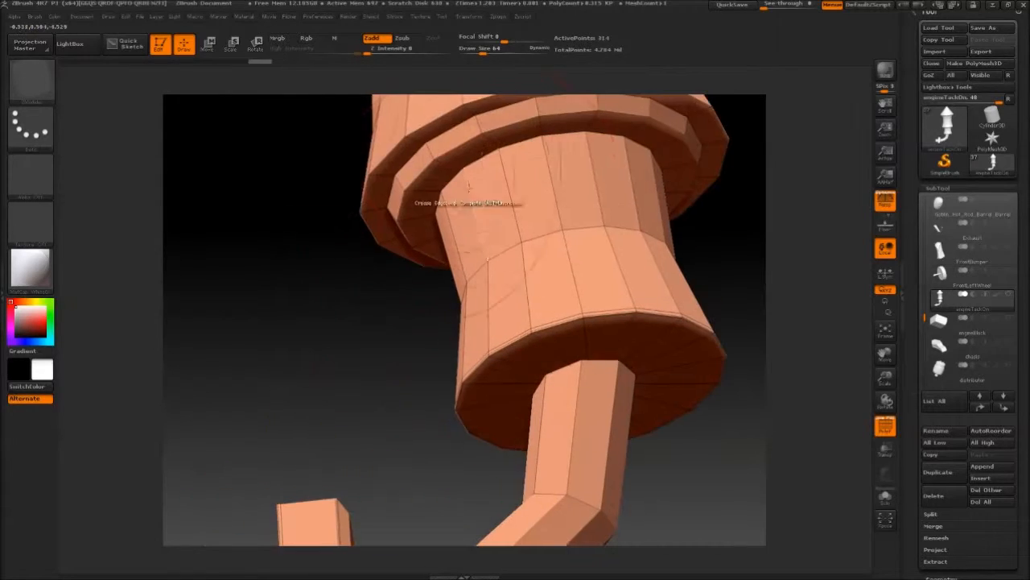
{"action": "left_click_drag", "start_coordinate": [410, 241], "coordinate": [441, 269]}
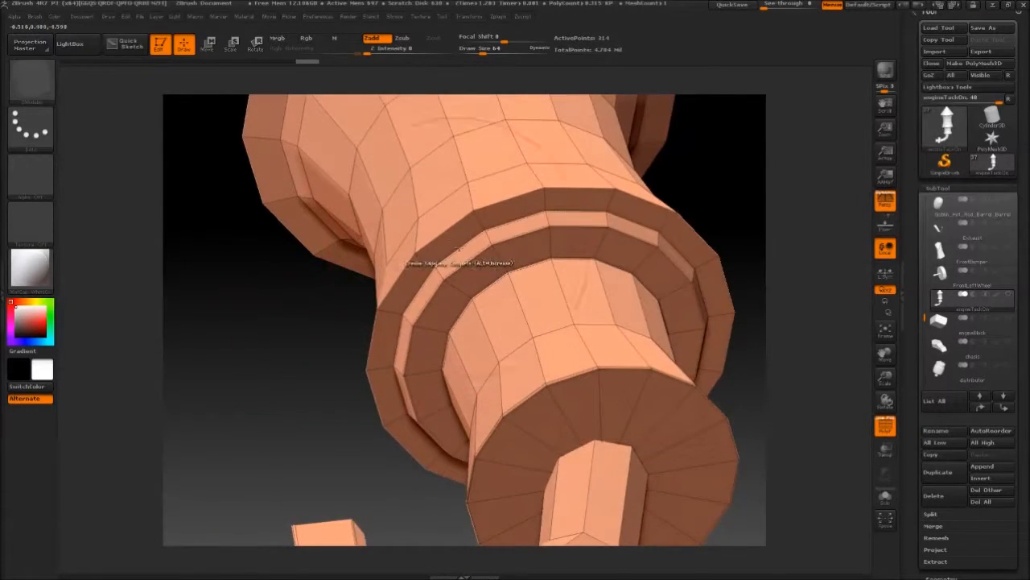
{"action": "left_click_drag", "start_coordinate": [371, 282], "coordinate": [472, 264]}
{"action": "left_click_drag", "start_coordinate": [387, 188], "coordinate": [419, 258]}
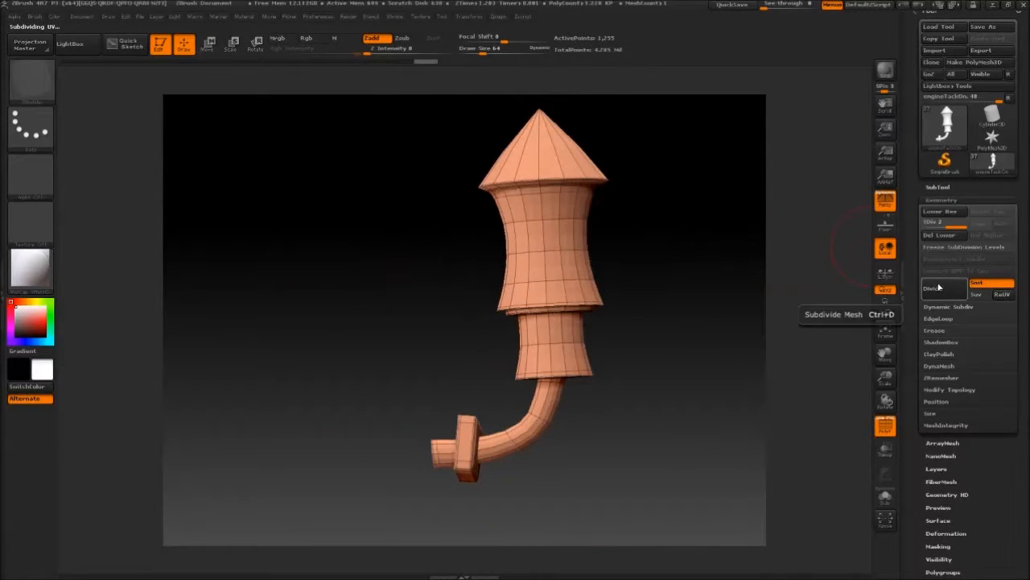
Step: Subdivide the engineTackOn subtool to level 4, turn off the polyframe and show the whole vehicle again
{"action": "left_click_drag", "start_coordinate": [700, 209], "coordinate": [702, 315]}
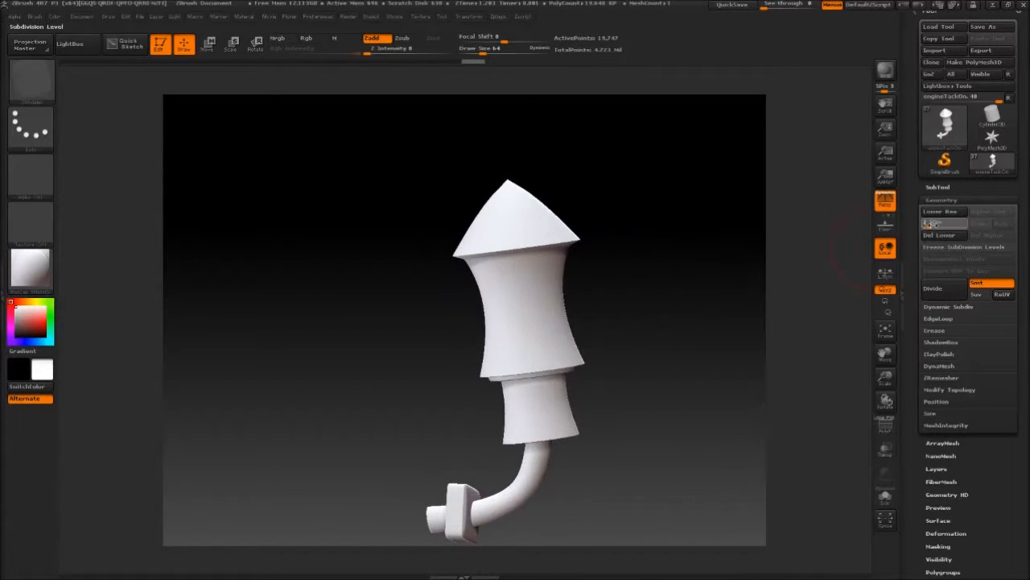
{"action": "left_click_drag", "start_coordinate": [695, 182], "coordinate": [708, 210]}
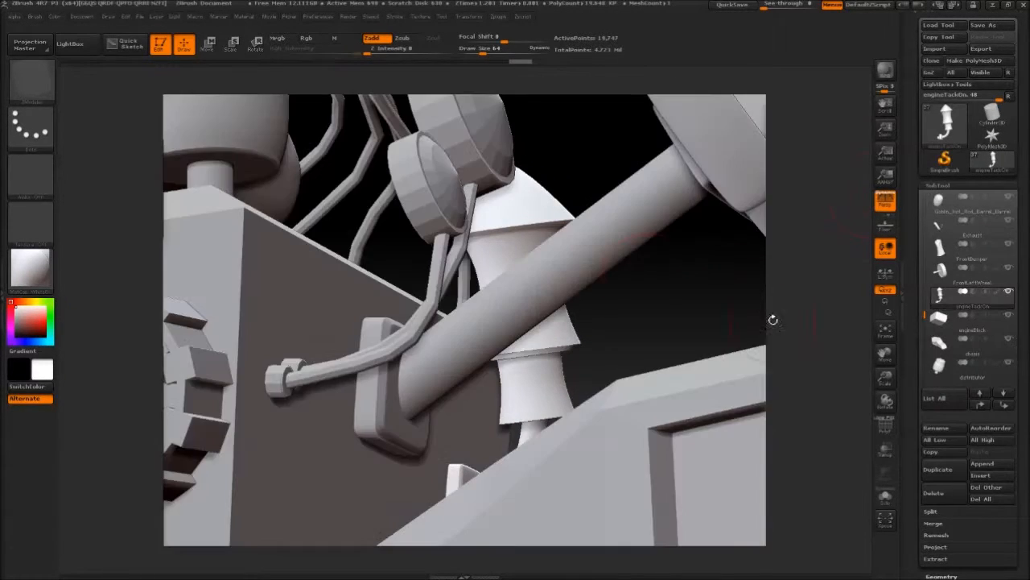
{"action": "left_click_drag", "start_coordinate": [770, 319], "coordinate": [749, 324]}
{"action": "left_click_drag", "start_coordinate": [886, 378], "coordinate": [885, 376]}
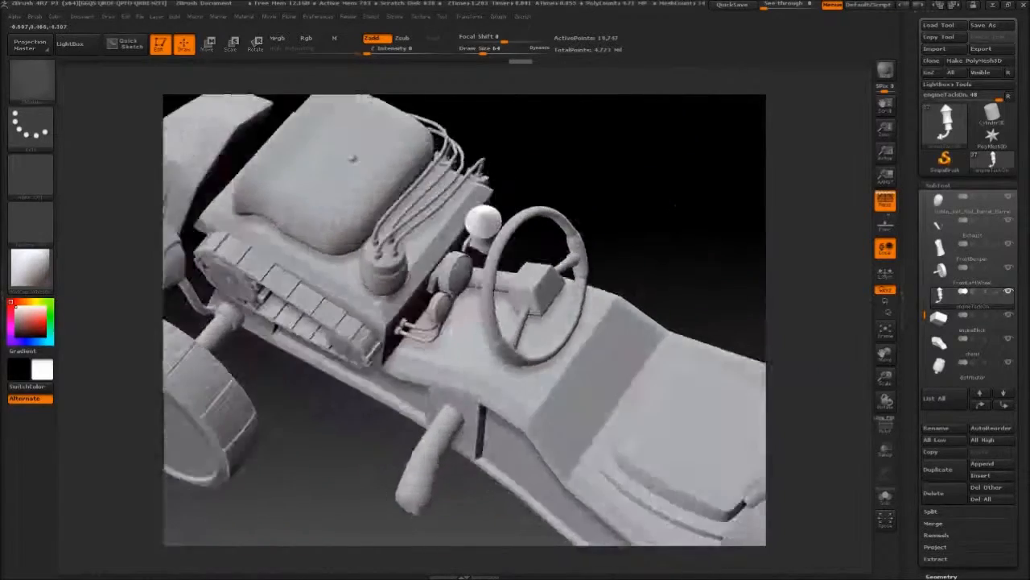
Step: Save the tool to its file
{"action": "left_click", "coordinate": [982, 33]}
{"action": "left_click", "coordinate": [543, 345]}
{"action": "left_click", "coordinate": [547, 286]}
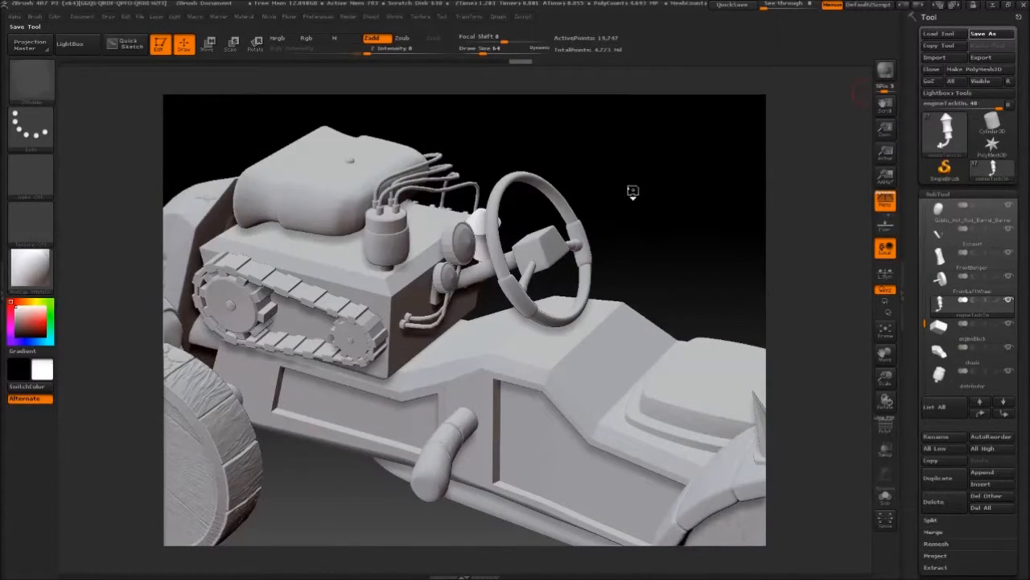
Step: Select the large speedometer subtool, isolate it and turn on the polyframe display
{"action": "left_click_drag", "start_coordinate": [655, 204], "coordinate": [696, 193]}
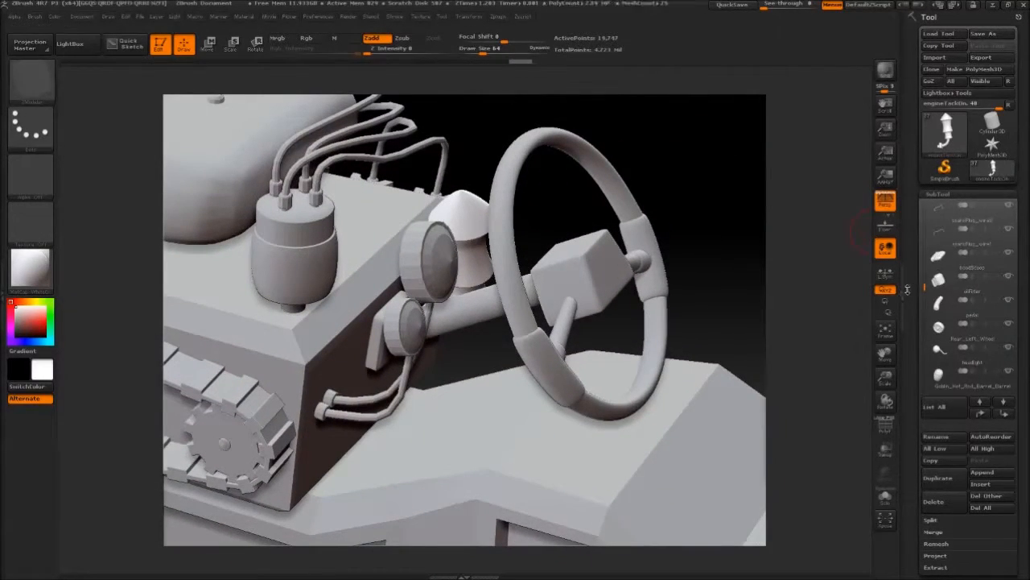
{"action": "left_click", "coordinate": [942, 254]}
{"action": "left_click_drag", "start_coordinate": [501, 241], "coordinate": [845, 395]}
{"action": "left_click", "coordinate": [886, 427]}
Step: Insert single edge loops at the large speedometer's cable end and on the nut around the cable
{"action": "left_click_drag", "start_coordinate": [483, 354], "coordinate": [458, 241]}
{"action": "key", "text": "space"}
{"action": "left_click", "coordinate": [515, 354]}
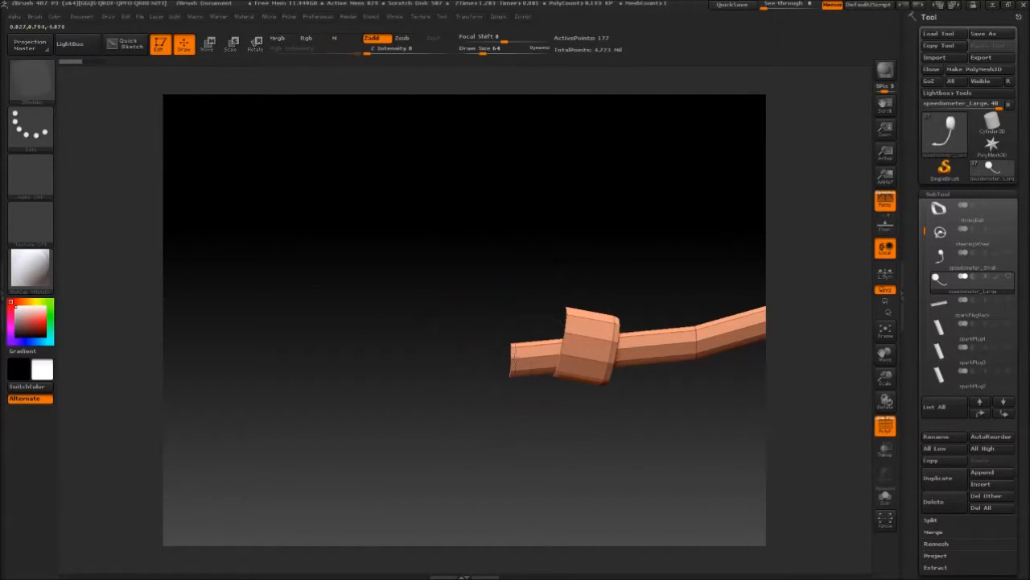
{"action": "left_click_drag", "start_coordinate": [528, 326], "coordinate": [499, 274]}
{"action": "left_click_drag", "start_coordinate": [638, 204], "coordinate": [652, 300]}
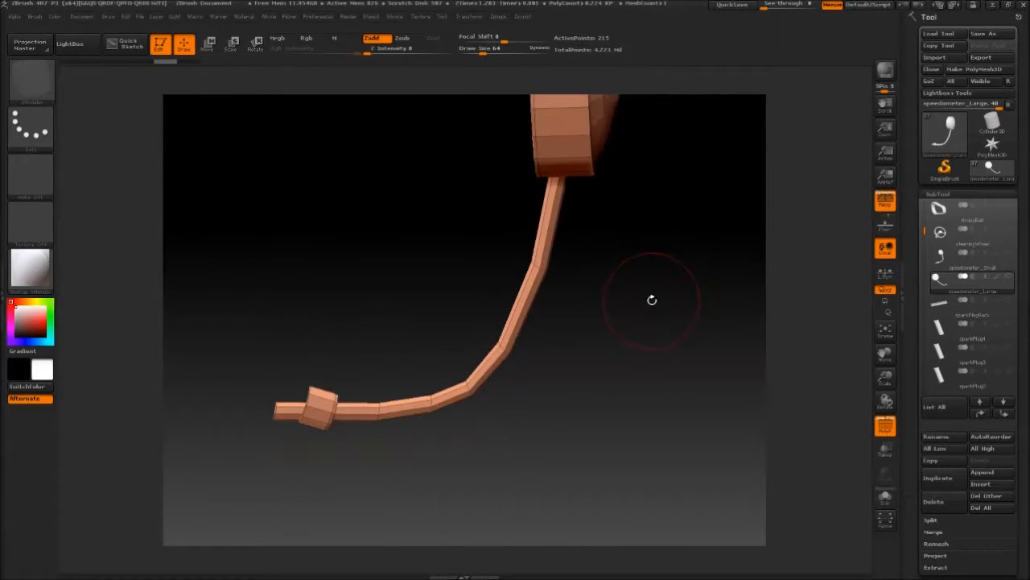
Step: Switch the edge action to Crease and crease the hard edges of the large speedometer
{"action": "left_click_drag", "start_coordinate": [579, 270], "coordinate": [483, 248]}
{"action": "key", "text": "space"}
{"action": "left_click", "coordinate": [306, 403]}
{"action": "key", "text": "space"}
{"action": "key", "text": "space"}
{"action": "left_click", "coordinate": [354, 354]}
{"action": "mouse_move", "coordinate": [429, 336]}
{"action": "left_mouse_down"}
{"action": "mouse_move", "coordinate": [468, 252]}
{"action": "mouse_move", "coordinate": [499, 306]}
{"action": "mouse_move", "coordinate": [474, 231]}
{"action": "mouse_move", "coordinate": [440, 329]}
{"action": "mouse_move", "coordinate": [464, 295]}
{"action": "left_mouse_up"}
{"action": "left_click_drag", "start_coordinate": [552, 265], "coordinate": [387, 269]}
Step: Subdivide the large speedometer to level 4 and turn off the polyframe display
{"action": "left_click", "coordinate": [938, 194]}
{"action": "left_click", "coordinate": [941, 207]}
{"action": "double_click", "coordinate": [957, 297]}
{"action": "left_click", "coordinate": [886, 429]}
{"action": "left_click_drag", "start_coordinate": [852, 314], "coordinate": [747, 227]}
Step: Inspect the smoothed large speedometer, and show all subtools to check it against the vehicle
{"action": "left_click", "coordinate": [937, 194]}
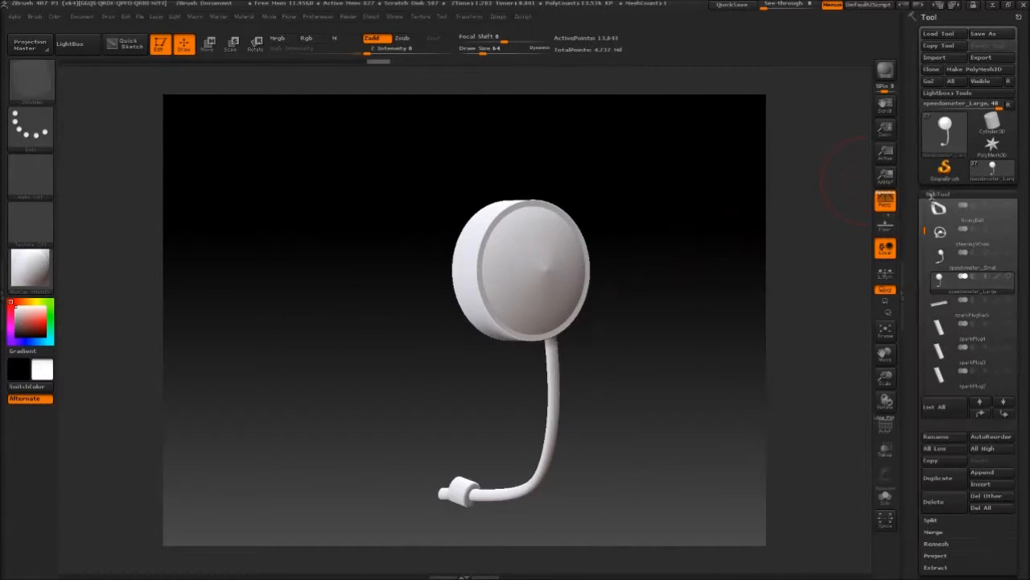
{"action": "left_click_drag", "start_coordinate": [840, 185], "coordinate": [643, 285]}
{"action": "mouse_move", "coordinate": [125, 574]}
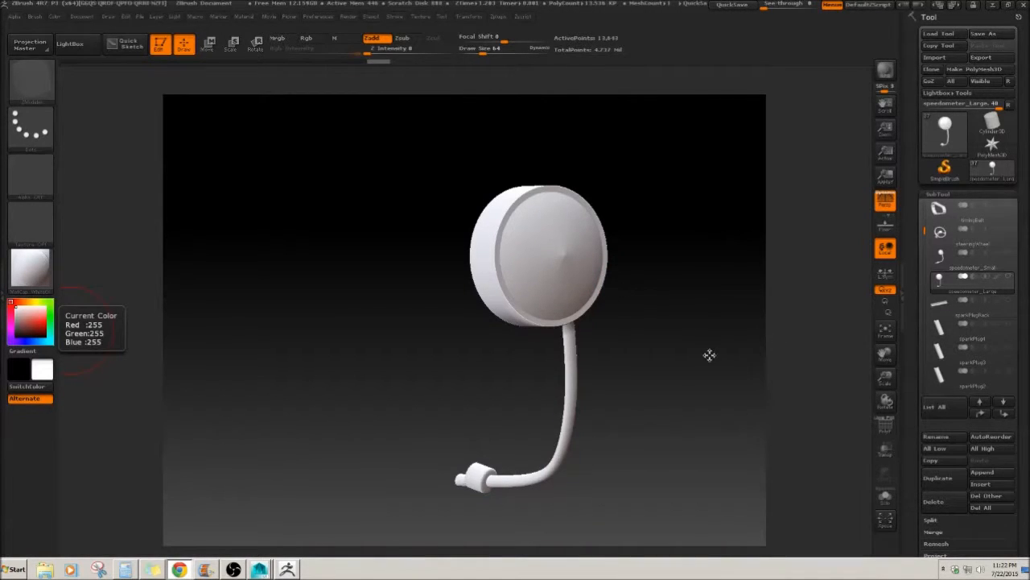
{"action": "left_click_drag", "start_coordinate": [710, 355], "coordinate": [771, 342]}
{"action": "left_click", "coordinate": [1008, 276]}
{"action": "left_click_drag", "start_coordinate": [886, 378], "coordinate": [699, 252]}
Step: Isolate the speedometer_Small subtool, frame it and turn on the polyframe display at its cable end
{"action": "left_click", "coordinate": [945, 257]}
{"action": "left_click", "coordinate": [1009, 254]}
{"action": "key", "text": "f"}
{"action": "mouse_move", "coordinate": [825, 351]}
{"action": "left_mouse_down"}
{"action": "mouse_move", "coordinate": [751, 347]}
{"action": "mouse_move", "coordinate": [821, 351]}
{"action": "left_mouse_up"}
{"action": "key", "text": "shift+f"}
{"action": "left_click_drag", "start_coordinate": [281, 398], "coordinate": [524, 223], "text": "alt"}
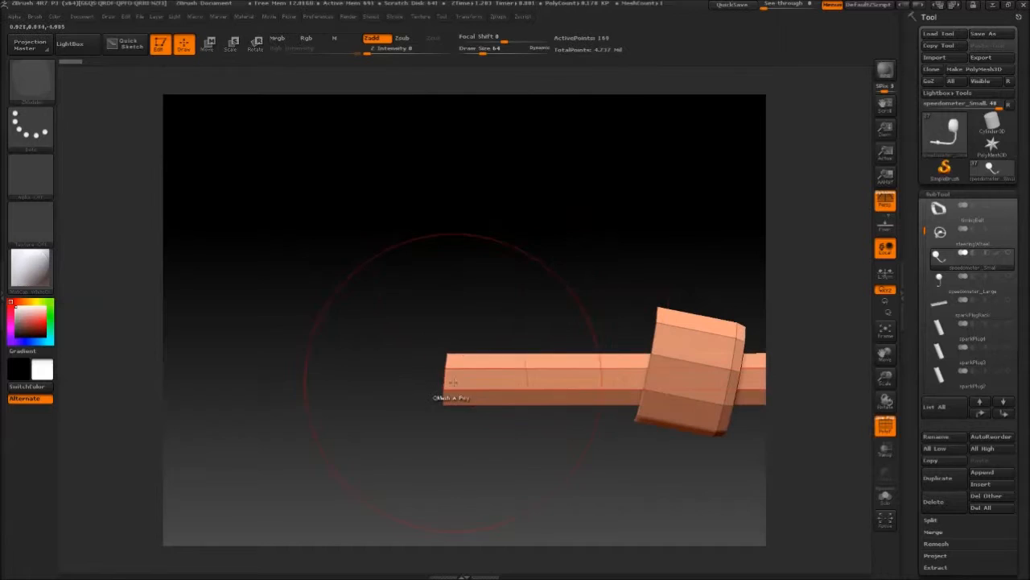
Step: Insert supporting edge loops near the small speedometer's cable end and connector, and crease its hard edges with the Crease edge action
{"action": "key", "text": "space"}
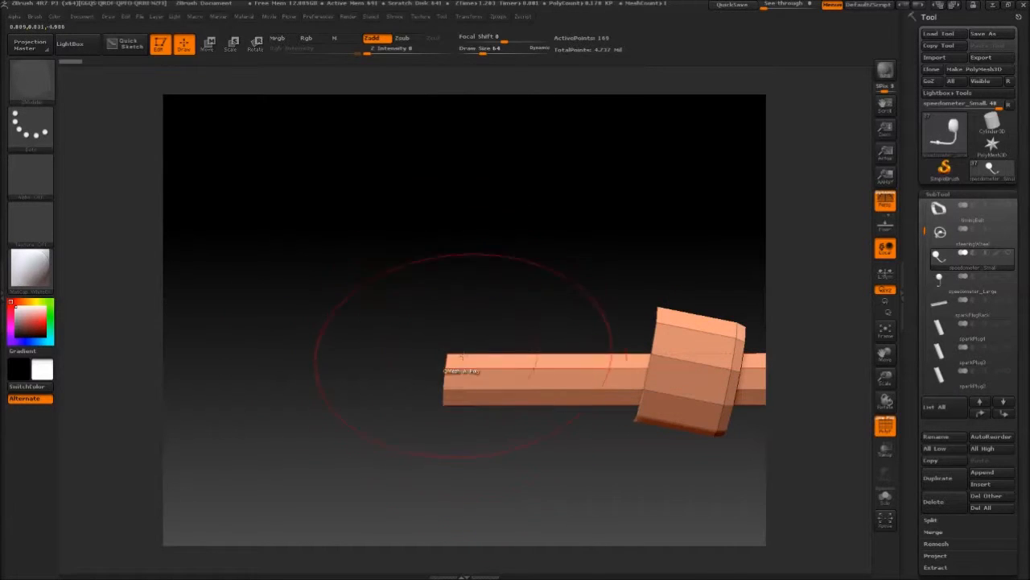
{"action": "left_click", "coordinate": [449, 365]}
{"action": "left_click_drag", "start_coordinate": [546, 252], "coordinate": [420, 279], "text": "alt"}
{"action": "left_click_drag", "start_coordinate": [606, 279], "coordinate": [550, 253]}
{"action": "key", "text": "space"}
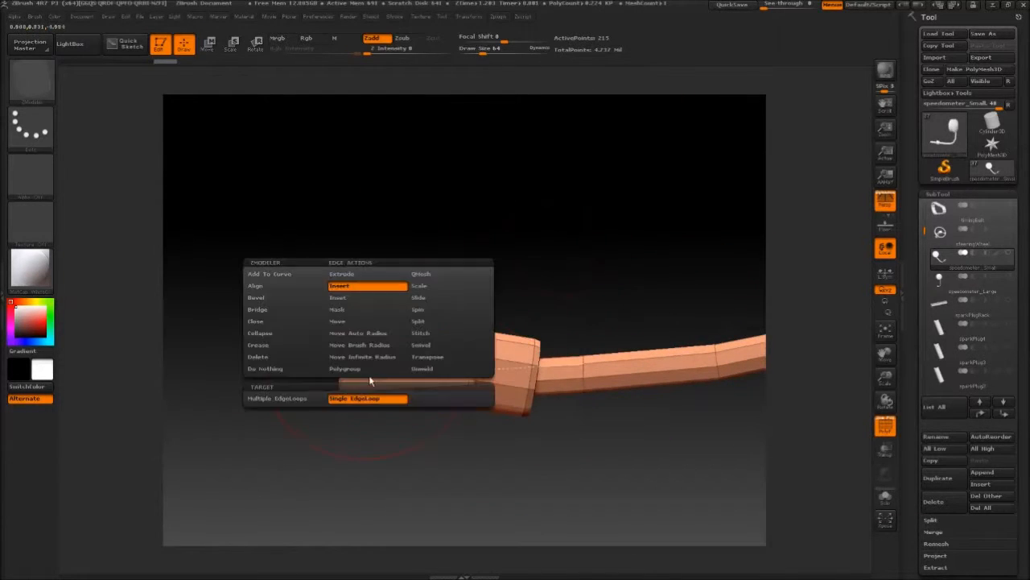
{"action": "left_click_drag", "start_coordinate": [326, 332], "coordinate": [414, 300], "text": "alt"}
{"action": "left_click_drag", "start_coordinate": [491, 214], "coordinate": [427, 271], "text": "alt"}
{"action": "left_click_drag", "start_coordinate": [517, 273], "coordinate": [566, 283], "text": "alt"}
{"action": "left_click_drag", "start_coordinate": [689, 185], "coordinate": [734, 274], "text": "alt"}
Step: Subdivide the small speedometer with the polyframe display off, inspect where the cable meets the gauge, and undo the subdivision
{"action": "left_click", "coordinate": [950, 193]}
{"action": "left_click_drag", "start_coordinate": [697, 221], "coordinate": [641, 180]}
{"action": "left_click_drag", "start_coordinate": [789, 222], "coordinate": [681, 195]}
{"action": "left_click", "coordinate": [942, 207]}
{"action": "left_click", "coordinate": [936, 292]}
{"action": "left_click", "coordinate": [884, 425]}
{"action": "left_click_drag", "start_coordinate": [642, 245], "coordinate": [636, 192]}
{"action": "left_click_drag", "start_coordinate": [635, 193], "coordinate": [436, 289], "text": "alt"}
{"action": "key", "text": "ctrl+z"}
Step: Try ZModeler edge actions on the cable's upper end to fix the edges where it meets the gauge housing
{"action": "left_click_drag", "start_coordinate": [515, 282], "coordinate": [423, 313], "text": "alt"}
{"action": "key", "text": "space"}
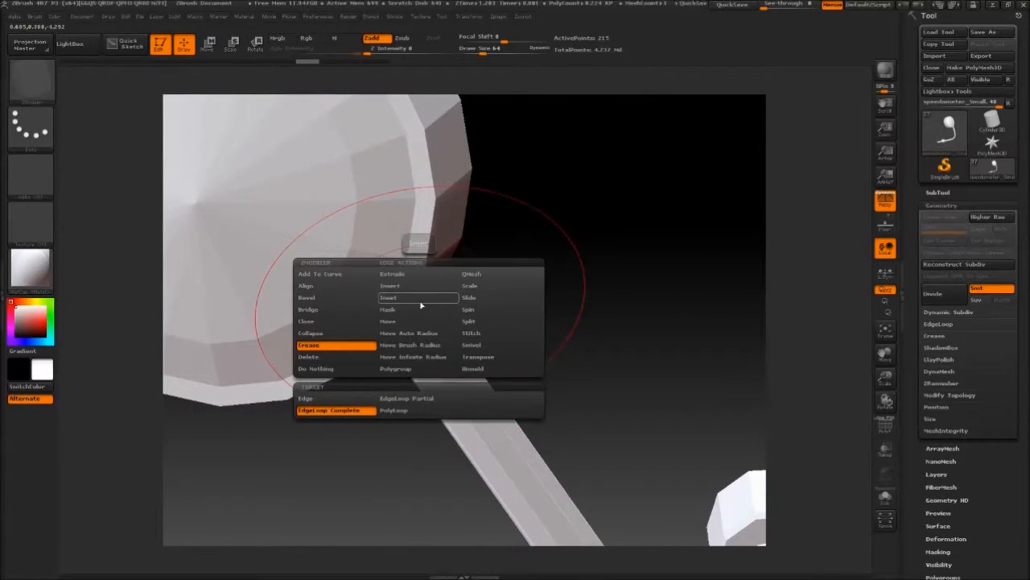
{"action": "left_click", "coordinate": [420, 305]}
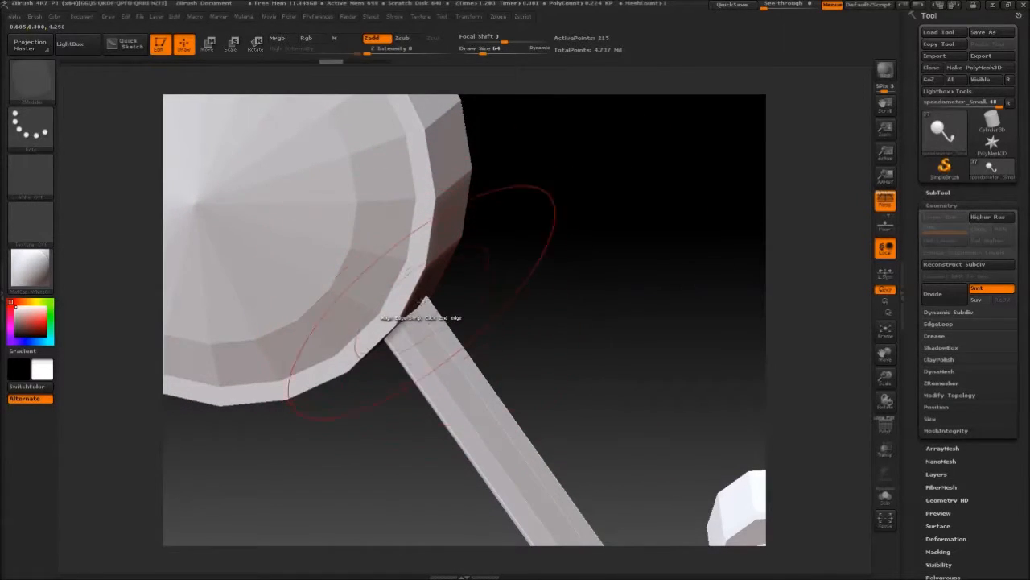
{"action": "key", "text": "space"}
{"action": "left_click", "coordinate": [420, 305]}
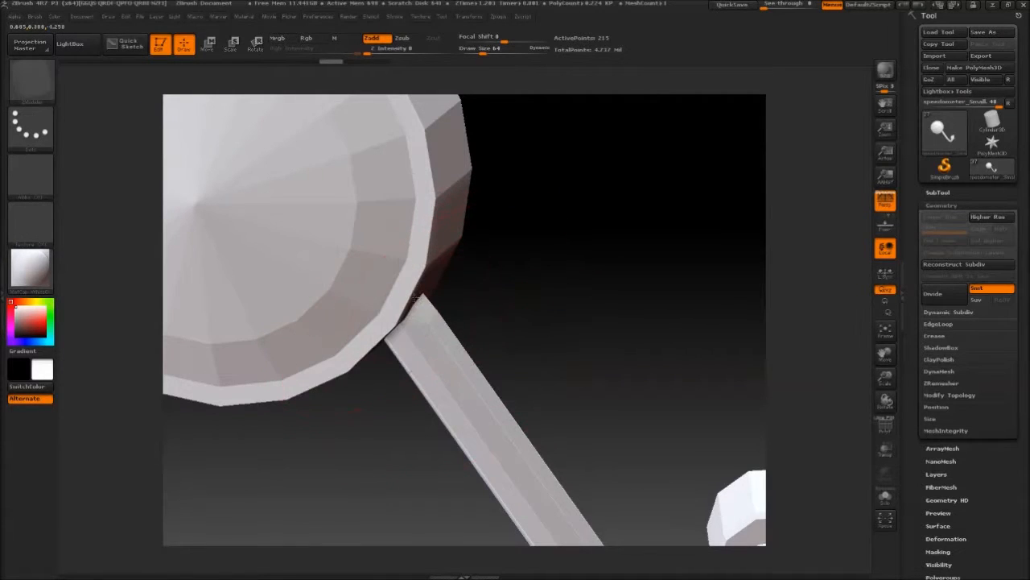
{"action": "left_click_drag", "start_coordinate": [484, 256], "coordinate": [511, 231]}
{"action": "left_click_drag", "start_coordinate": [529, 372], "coordinate": [481, 389]}
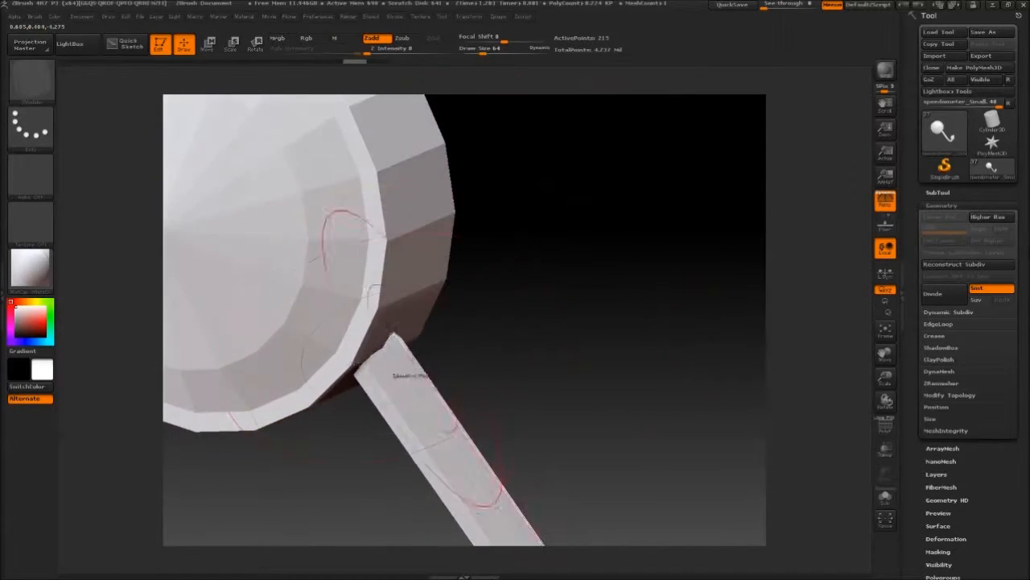
{"action": "key", "text": "space"}
{"action": "left_click_drag", "start_coordinate": [509, 328], "coordinate": [525, 362], "text": "alt"}
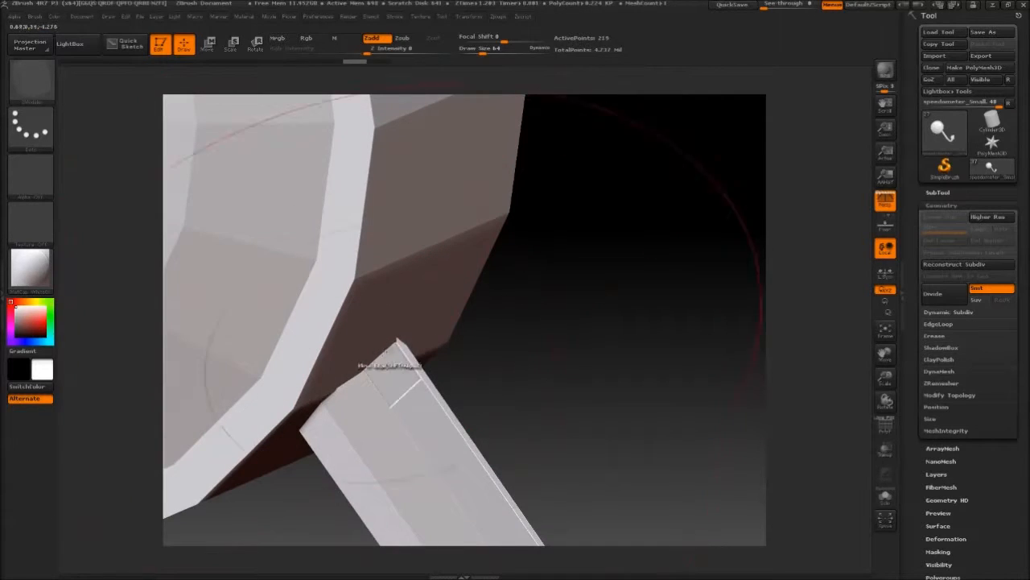
{"action": "left_click_drag", "start_coordinate": [519, 262], "coordinate": [644, 322]}
{"action": "key", "text": "shift+f"}
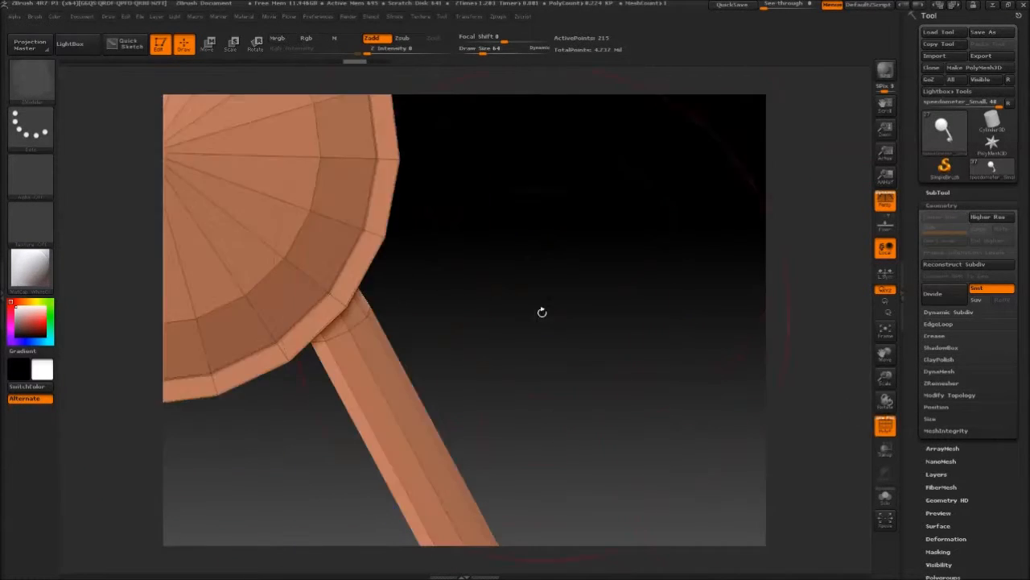
Step: Try the Move and Slide edge actions, with a smaller brush, on the cable's upper end beside the gauge
{"action": "left_click_drag", "start_coordinate": [729, 412], "coordinate": [351, 298]}
{"action": "mouse_move", "coordinate": [476, 259]}
{"action": "left_mouse_down"}
{"action": "mouse_move", "coordinate": [439, 243]}
{"action": "mouse_move", "coordinate": [504, 243]}
{"action": "left_mouse_up"}
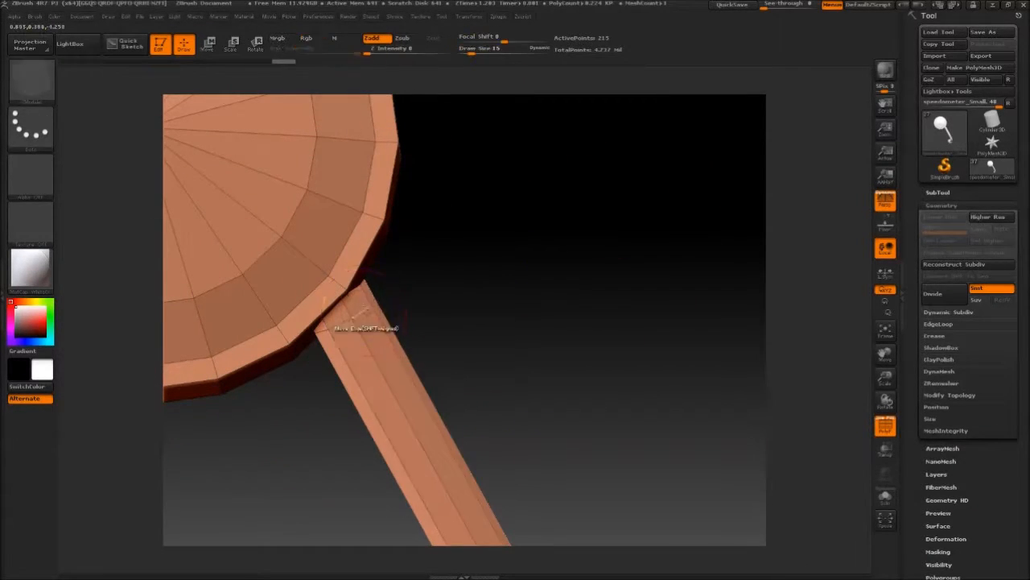
{"action": "key", "text": "space"}
{"action": "left_click", "coordinate": [363, 314]}
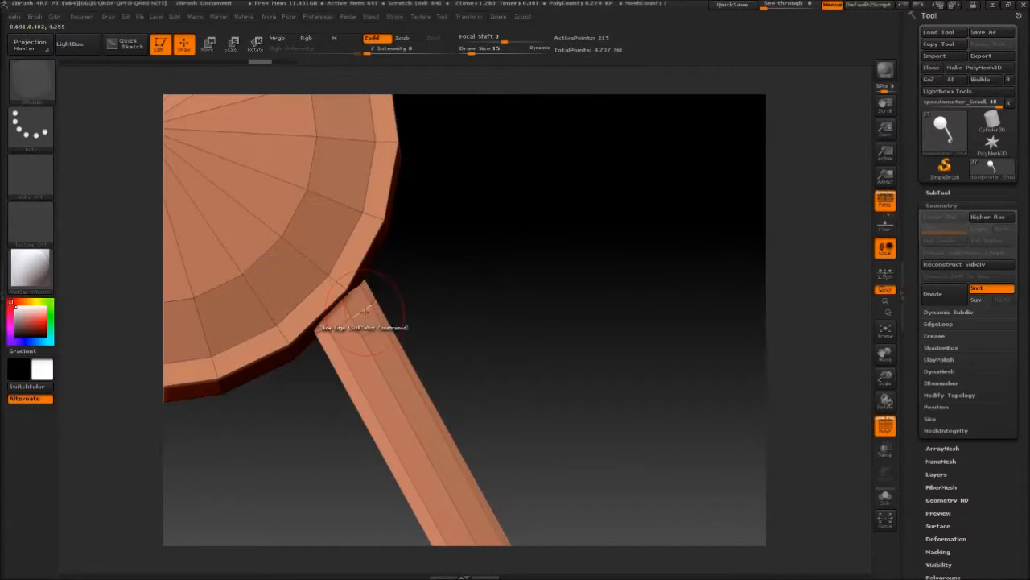
{"action": "key", "text": "space"}
{"action": "left_click", "coordinate": [379, 399]}
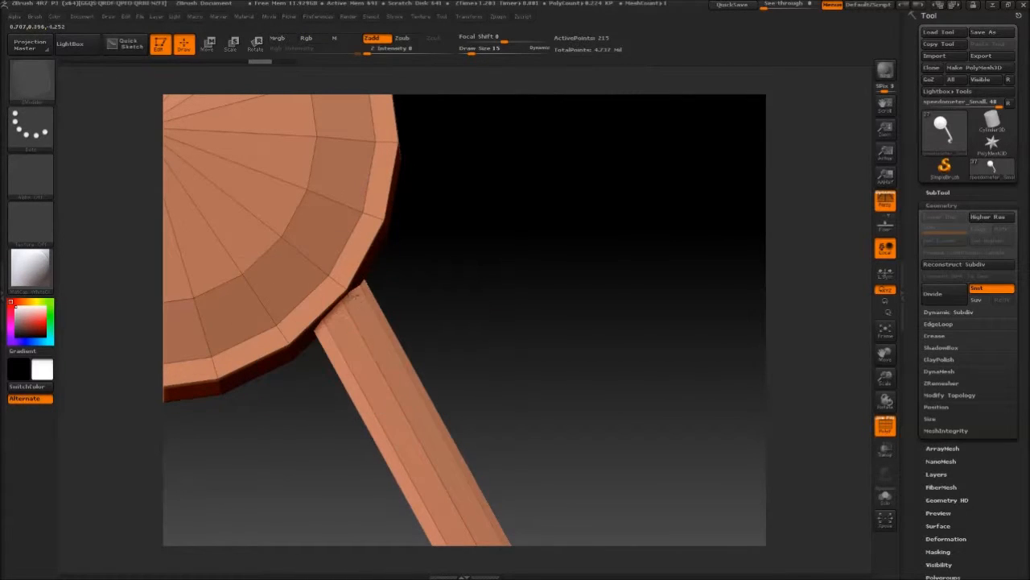
{"action": "mouse_move", "coordinate": [450, 282]}
{"action": "left_mouse_down", "text": "alt"}
{"action": "mouse_move", "coordinate": [499, 278]}
{"action": "mouse_move", "coordinate": [463, 269]}
{"action": "left_mouse_up", "text": "alt"}
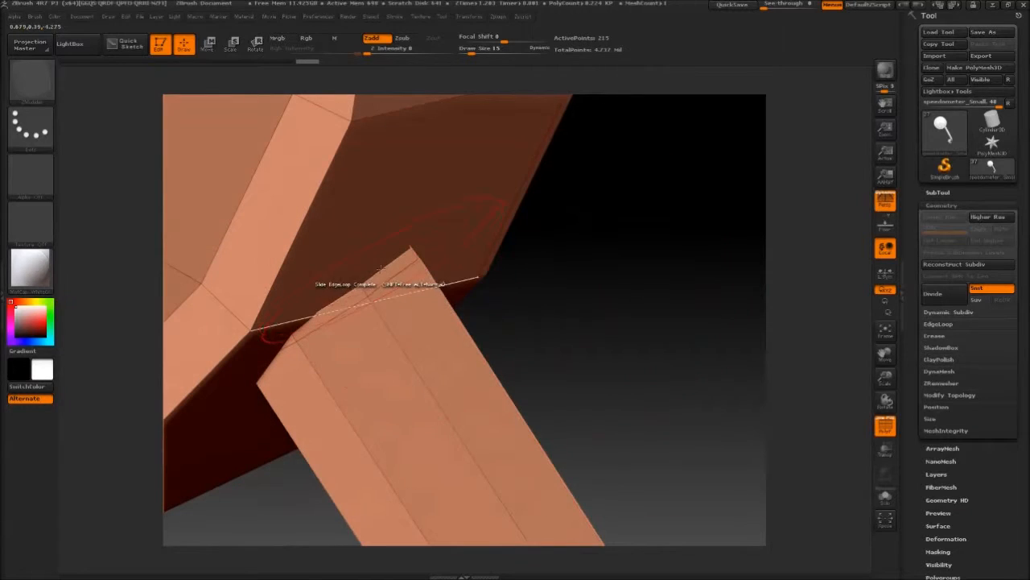
{"action": "key", "text": "space"}
{"action": "left_click", "coordinate": [362, 308]}
{"action": "left_click_drag", "start_coordinate": [504, 262], "coordinate": [525, 211]}
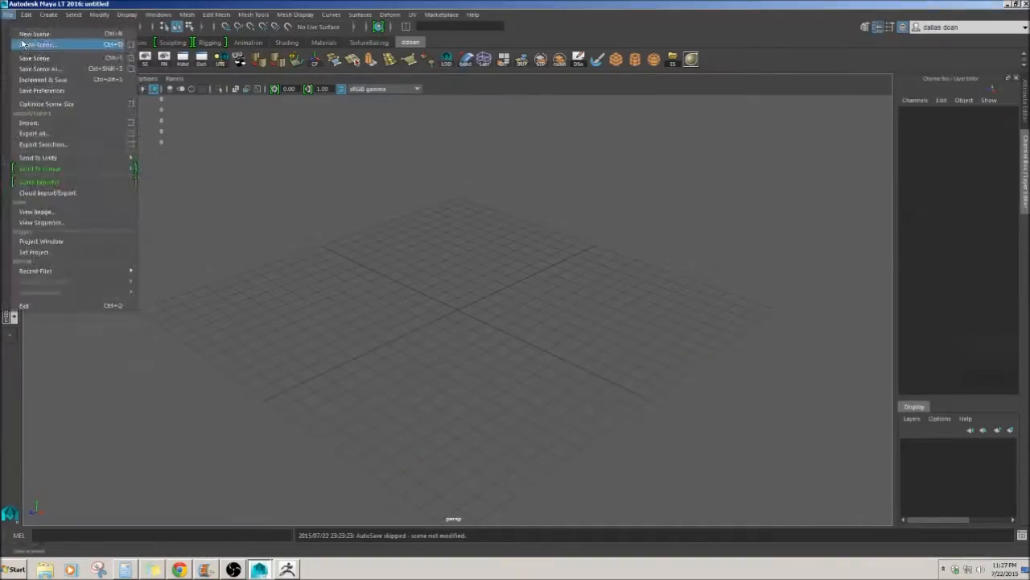
Step: Switch to Maya LT, open the goblin_rat_rod_V2 scene and isolate the speedometer_Small mesh at the cable's upper end
{"action": "left_click", "coordinate": [24, 30]}
{"action": "double_click", "coordinate": [330, 269]}
{"action": "left_click", "coordinate": [547, 311]}
{"action": "left_click_drag", "start_coordinate": [548, 311], "coordinate": [279, 287], "text": "alt"}
{"action": "key", "text": "ctrl+1"}
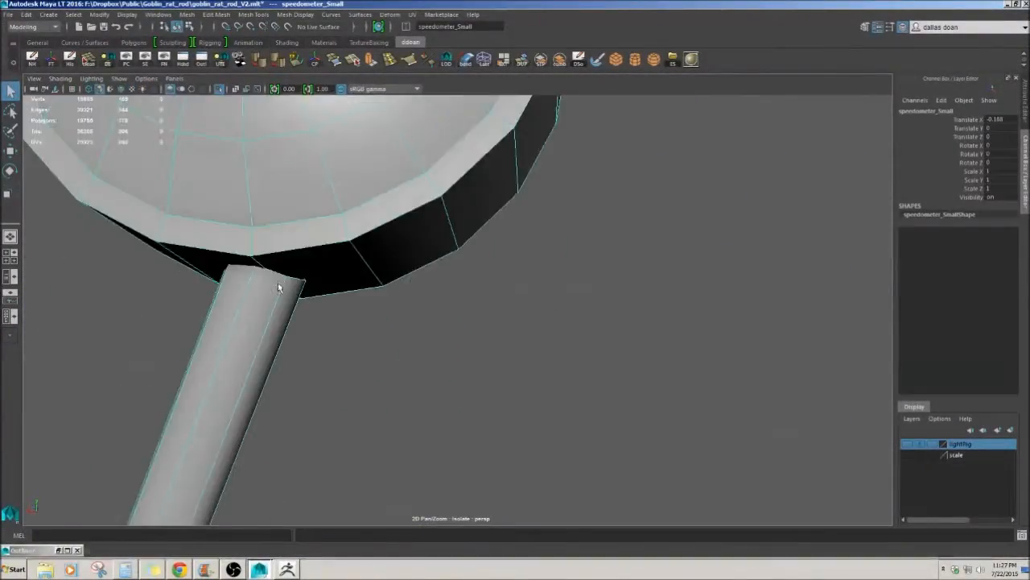
Step: Move the vertices at the cable's upper end slightly upward toward the gauge housing, and return to object selection
{"action": "right_click_drag", "start_coordinate": [278, 287], "coordinate": [277, 245]}
{"action": "key", "text": "w"}
{"action": "left_click_drag", "start_coordinate": [268, 211], "coordinate": [269, 202]}
{"action": "key", "text": "a"}
{"action": "left_click_drag", "start_coordinate": [313, 263], "coordinate": [513, 328], "text": "alt"}
{"action": "right_click_drag", "start_coordinate": [513, 329], "coordinate": [551, 296]}
{"action": "left_click_drag", "start_coordinate": [550, 306], "coordinate": [601, 326], "text": "alt"}
{"action": "left_click", "coordinate": [9, 14]}
{"action": "left_click", "coordinate": [40, 145]}
{"action": "left_click", "coordinate": [708, 463]}
Step: Open the Outliner, expand the Full_Scene hierarchy and select speedometer_Small in it
{"action": "left_click", "coordinate": [201, 60]}
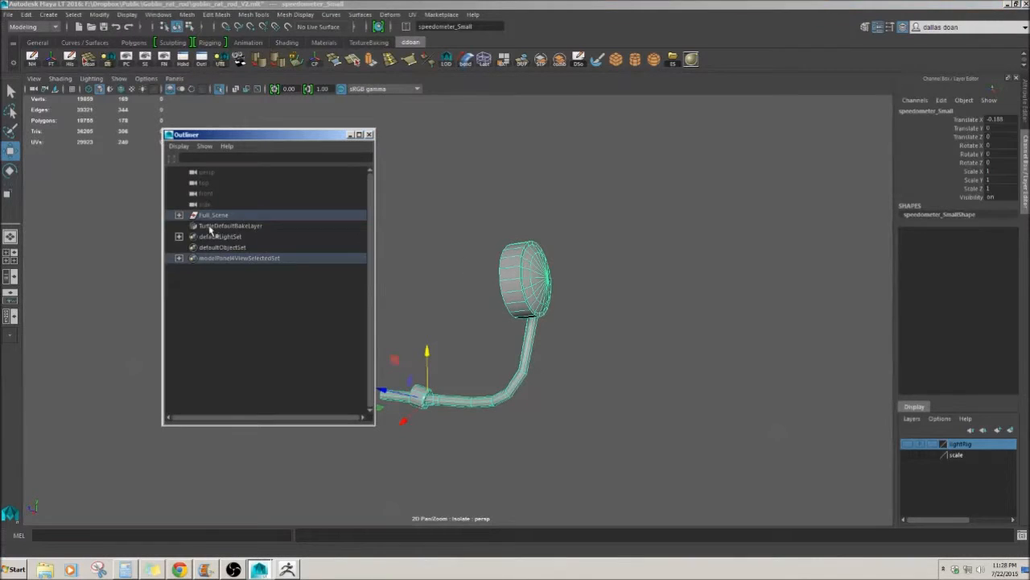
{"action": "left_click", "coordinate": [178, 215]}
{"action": "left_click", "coordinate": [190, 236]}
{"action": "left_click", "coordinate": [200, 290]}
{"action": "scroll", "coordinate": [240, 311], "scroll_direction": "down", "scroll_amount": 5}
{"action": "left_click", "coordinate": [274, 248]}
{"action": "left_click", "coordinate": [279, 257]}
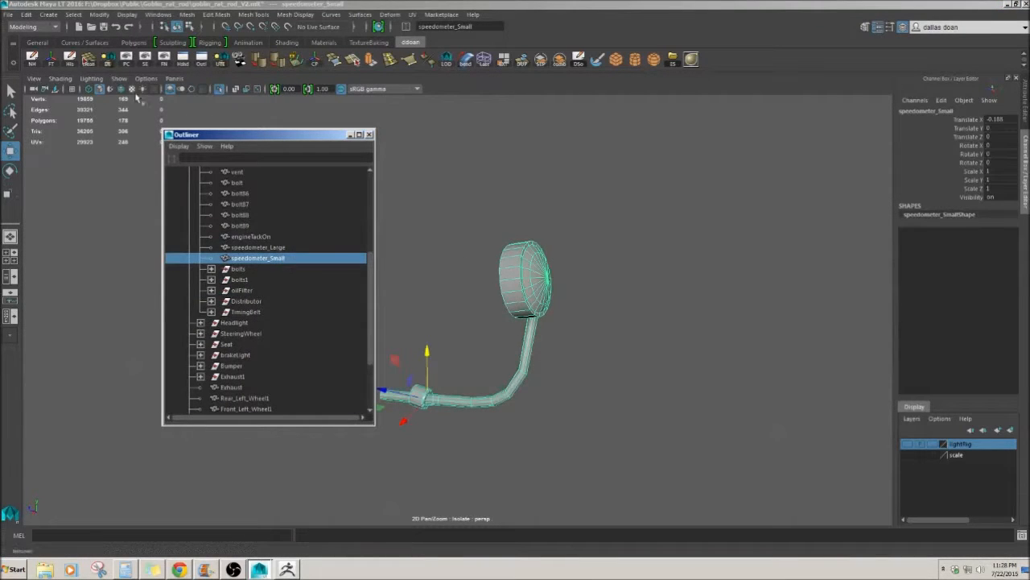
Step: Export the selected mesh as an OBJ over speedometer_Small.obj in the Goblin_rat_rod zbrush folder
{"action": "left_click", "coordinate": [9, 14]}
{"action": "left_click", "coordinate": [40, 146]}
{"action": "double_click", "coordinate": [480, 222]}
{"action": "left_click", "coordinate": [463, 434]}
{"action": "left_click", "coordinate": [462, 446]}
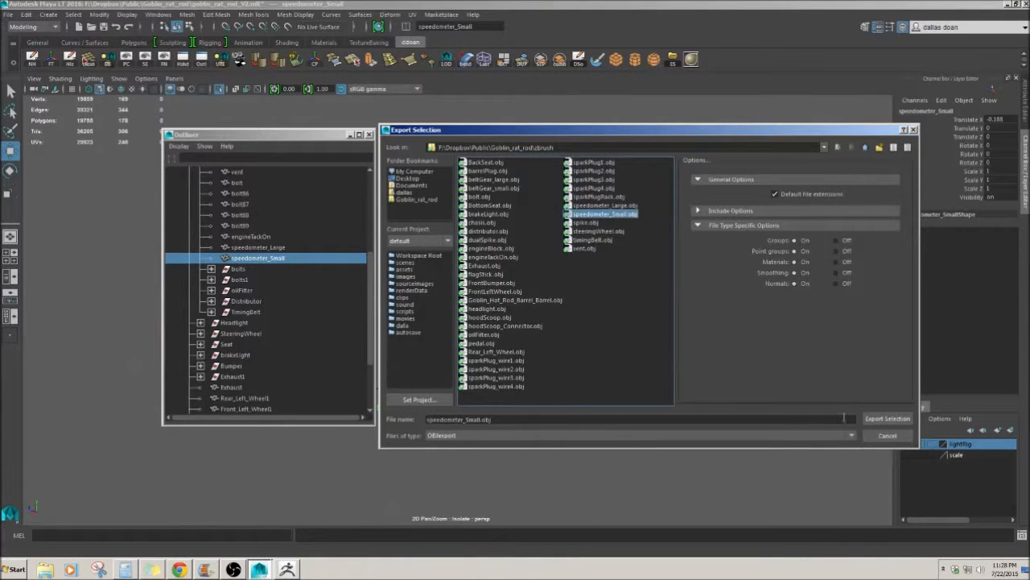
{"action": "left_click", "coordinate": [888, 420]}
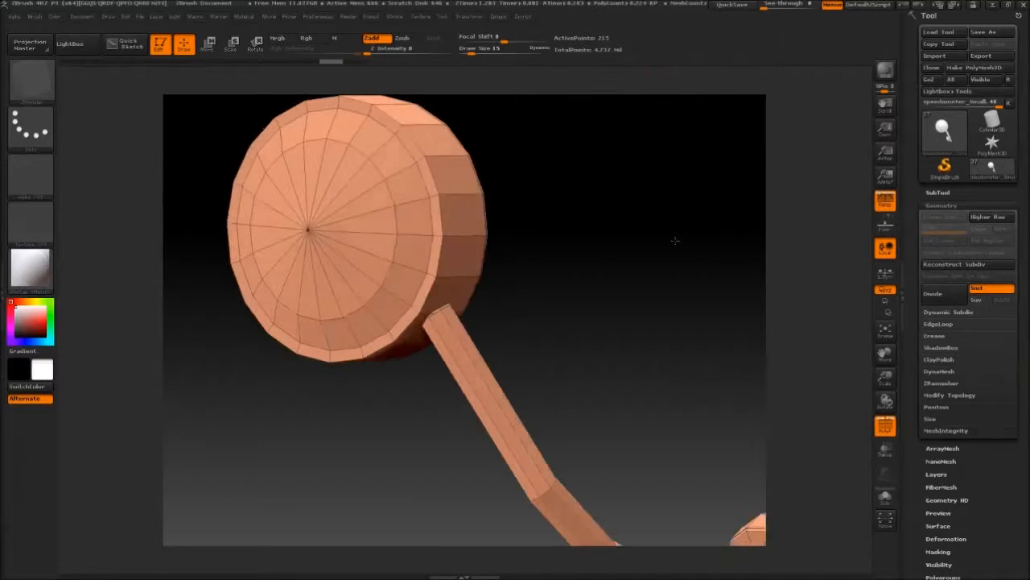
Step: Switch to ZBrush and delete the old speedometer_Small subtool
{"action": "left_click", "coordinate": [938, 192]}
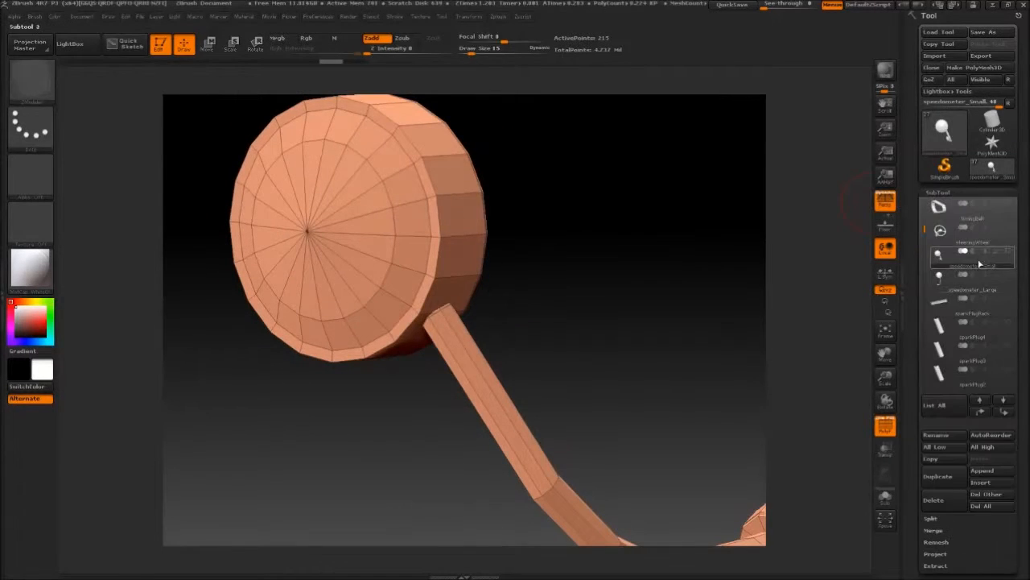
{"action": "left_click", "coordinate": [954, 509]}
{"action": "left_click", "coordinate": [829, 530]}
Step: Import speedometer_Small.obj into a PolyMesh3D tool and insert it as a subtool below speedometer_Large in the vehicle tool
{"action": "left_click", "coordinate": [992, 143]}
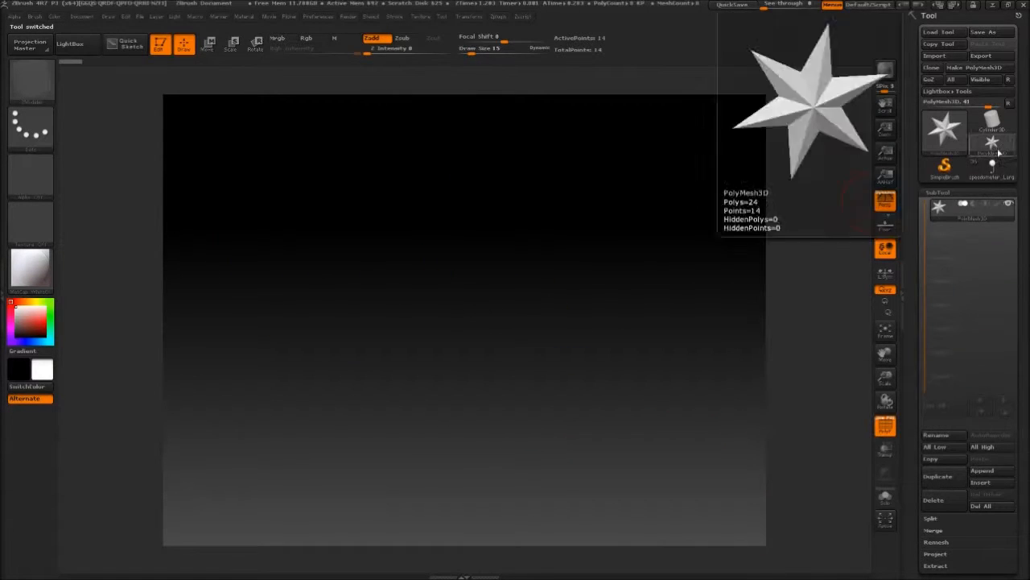
{"action": "left_click", "coordinate": [946, 58]}
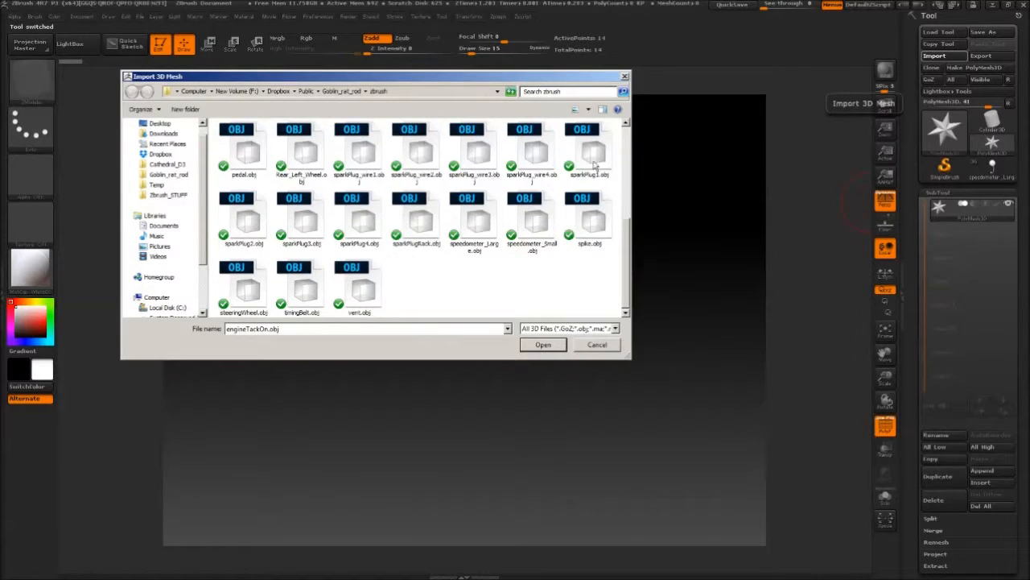
{"action": "double_click", "coordinate": [532, 224]}
{"action": "left_click", "coordinate": [991, 168]}
{"action": "left_click", "coordinate": [983, 495]}
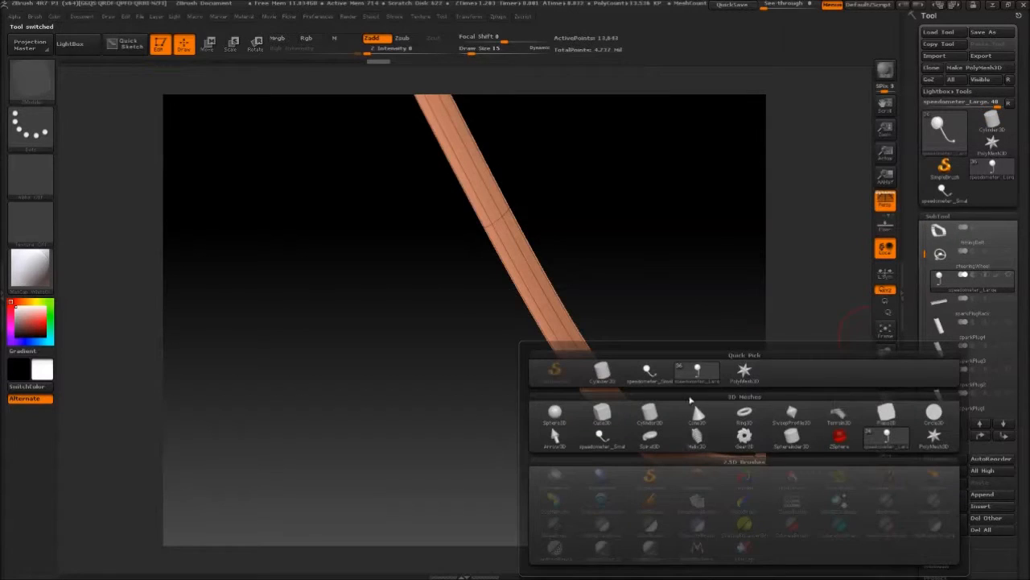
{"action": "left_click", "coordinate": [608, 438]}
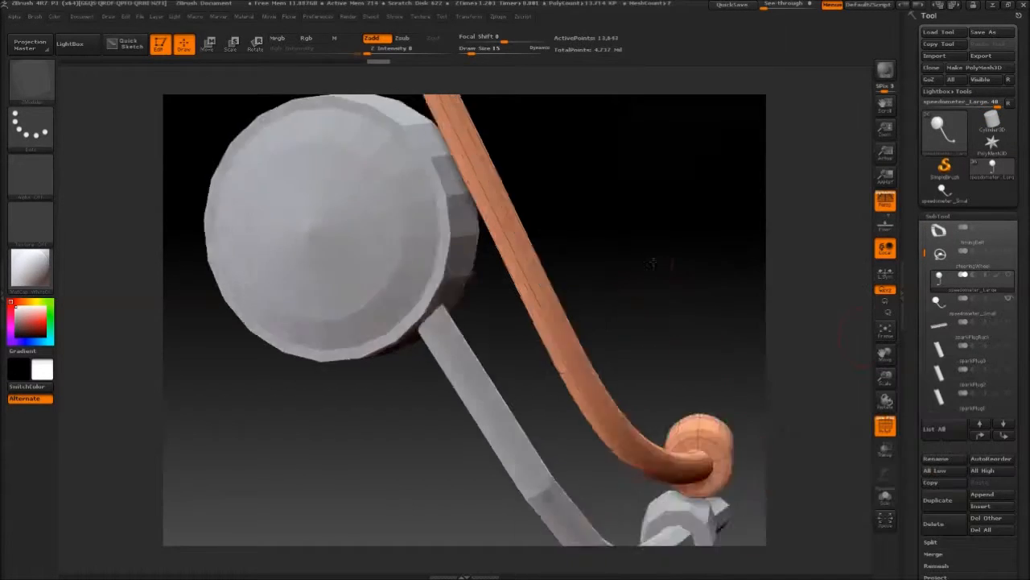
Step: Toggle subtool visibility and check the imported small speedometer's placement against the vehicle
{"action": "left_click_drag", "start_coordinate": [526, 264], "coordinate": [441, 267]}
{"action": "left_click", "coordinate": [1008, 300]}
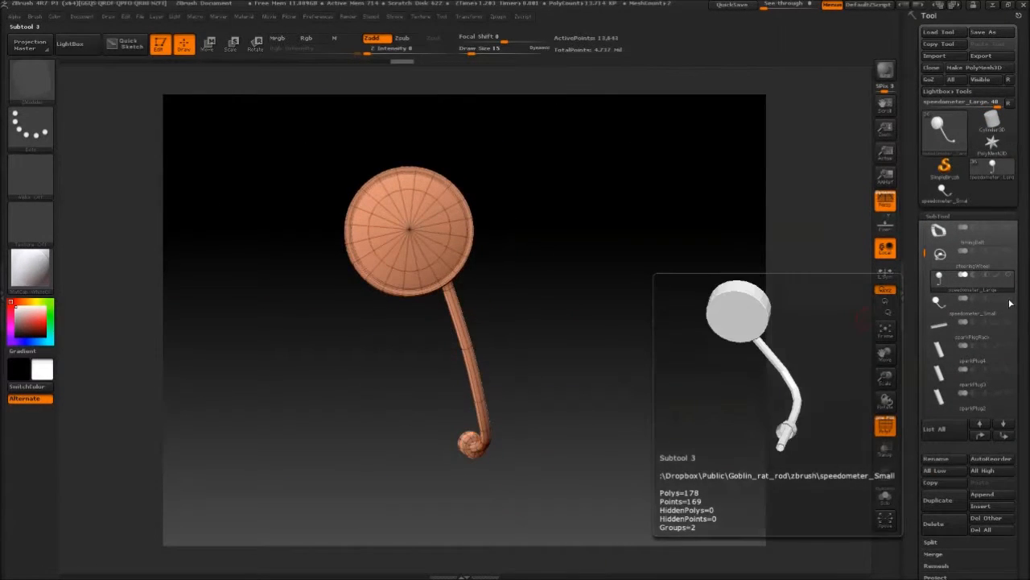
{"action": "left_click", "coordinate": [1008, 275]}
{"action": "left_click_drag", "start_coordinate": [785, 277], "coordinate": [793, 242]}
{"action": "left_click_drag", "start_coordinate": [885, 378], "coordinate": [644, 96]}
Step: Isolate speedometer_Small and insert supporting edge loops at its cable ends and connector with the Insert edge action
{"action": "left_click", "coordinate": [952, 311]}
{"action": "left_click", "coordinate": [1010, 300]}
{"action": "left_click_drag", "start_coordinate": [596, 241], "coordinate": [558, 284]}
{"action": "left_click_drag", "start_coordinate": [558, 285], "coordinate": [859, 316]}
{"action": "left_click_drag", "start_coordinate": [397, 225], "coordinate": [515, 266]}
{"action": "left_click_drag", "start_coordinate": [515, 265], "coordinate": [425, 272], "text": "alt"}
{"action": "left_click_drag", "start_coordinate": [425, 272], "coordinate": [416, 312], "text": "alt"}
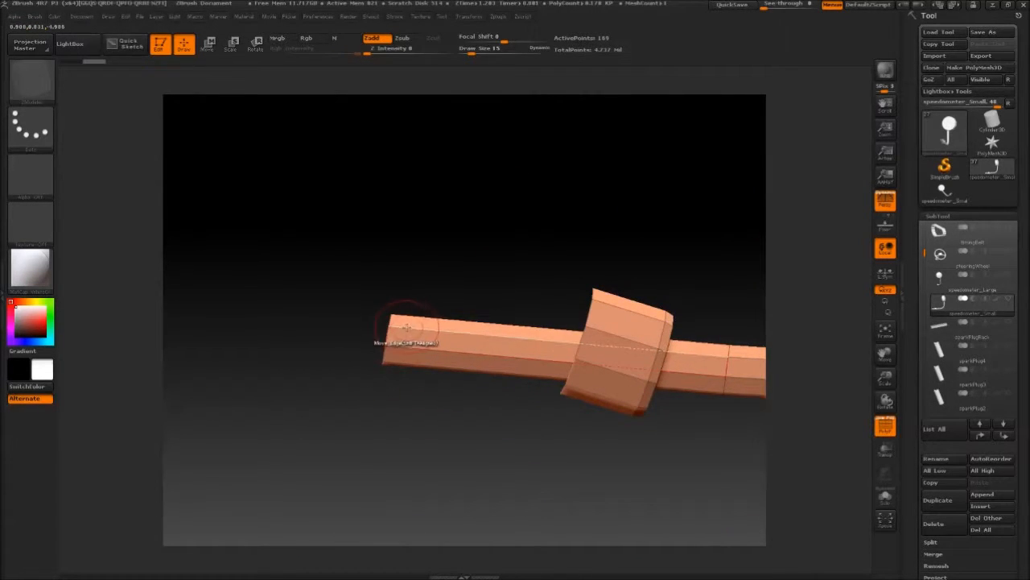
{"action": "key", "text": "space"}
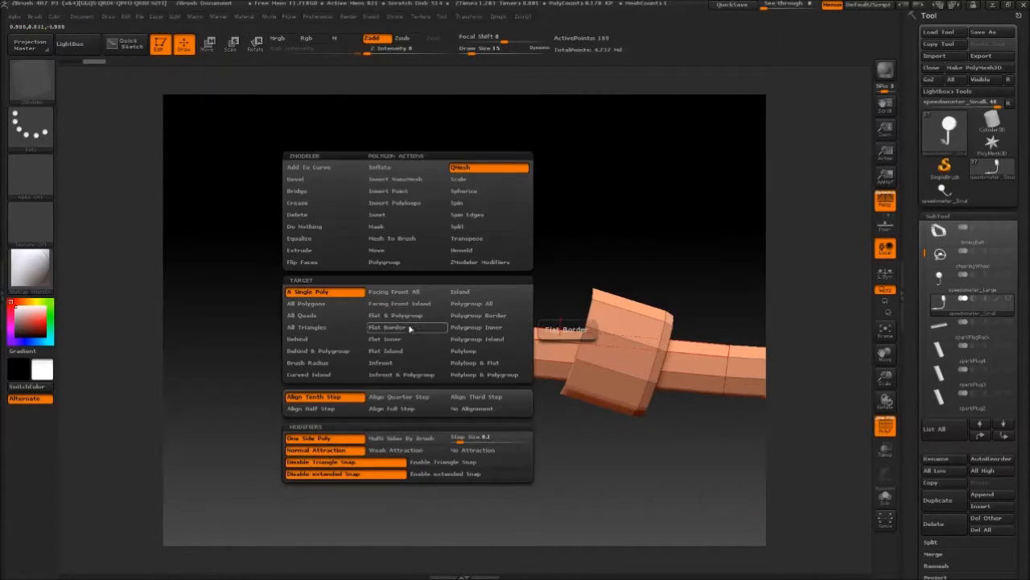
{"action": "left_click", "coordinate": [387, 207]}
{"action": "key", "text": "space"}
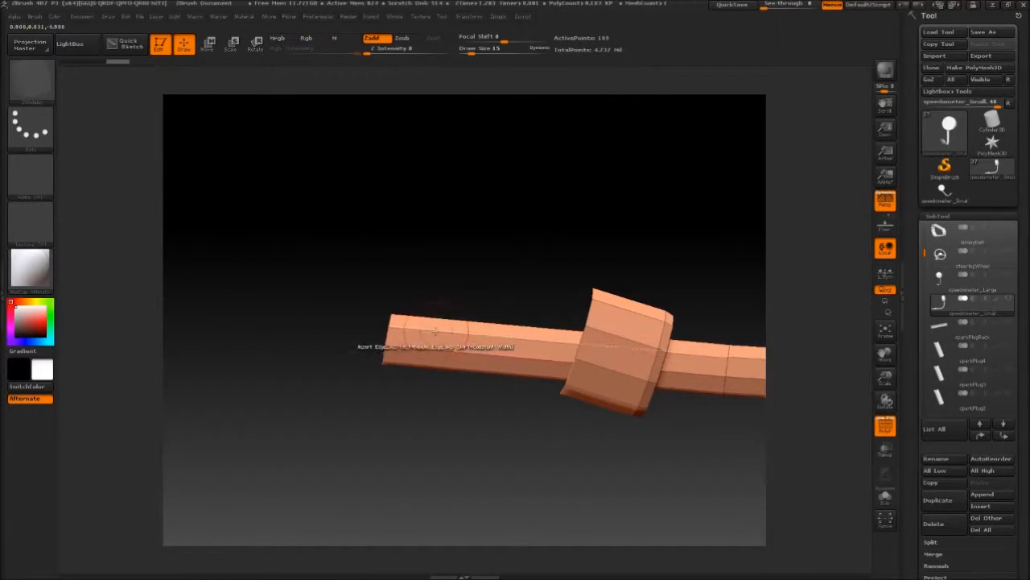
{"action": "left_click_drag", "start_coordinate": [392, 322], "coordinate": [433, 284]}
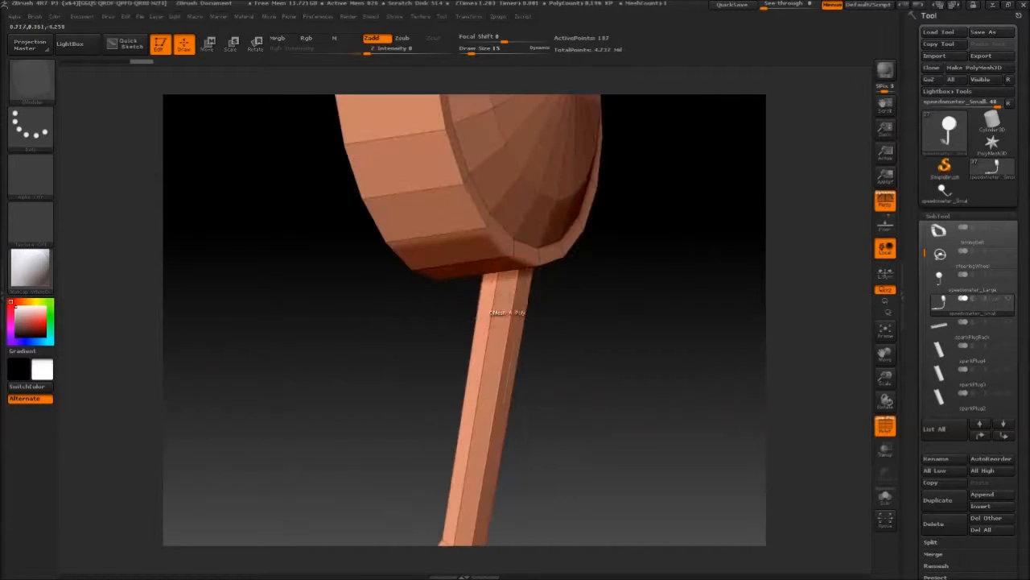
{"action": "left_click_drag", "start_coordinate": [521, 267], "coordinate": [551, 342]}
{"action": "left_click", "coordinate": [949, 215]}
Step: Switch the edge action to Crease and crease the hard edges of the reimported small speedometer
{"action": "key", "text": "space"}
{"action": "left_click", "coordinate": [168, 301]}
{"action": "mouse_move", "coordinate": [295, 308]}
{"action": "left_mouse_down", "text": "alt"}
{"action": "mouse_move", "coordinate": [368, 249]}
{"action": "mouse_move", "coordinate": [451, 208]}
{"action": "left_mouse_up", "text": "alt"}
{"action": "left_click", "coordinate": [406, 360]}
{"action": "mouse_move", "coordinate": [523, 248]}
{"action": "left_mouse_down", "text": "alt"}
{"action": "mouse_move", "coordinate": [467, 250]}
{"action": "mouse_move", "coordinate": [435, 225]}
{"action": "left_mouse_up", "text": "alt"}
{"action": "left_click", "coordinate": [487, 288]}
{"action": "left_click_drag", "start_coordinate": [499, 230], "coordinate": [455, 234]}
{"action": "left_click_drag", "start_coordinate": [454, 286], "coordinate": [419, 246]}
{"action": "left_click", "coordinate": [421, 246]}
{"action": "mouse_move", "coordinate": [290, 282]}
{"action": "left_mouse_down"}
{"action": "mouse_move", "coordinate": [201, 282]}
{"action": "mouse_move", "coordinate": [233, 282]}
{"action": "mouse_move", "coordinate": [227, 316]}
{"action": "mouse_move", "coordinate": [241, 318]}
{"action": "left_mouse_up"}
{"action": "left_click", "coordinate": [554, 231]}
{"action": "left_click", "coordinate": [421, 239]}
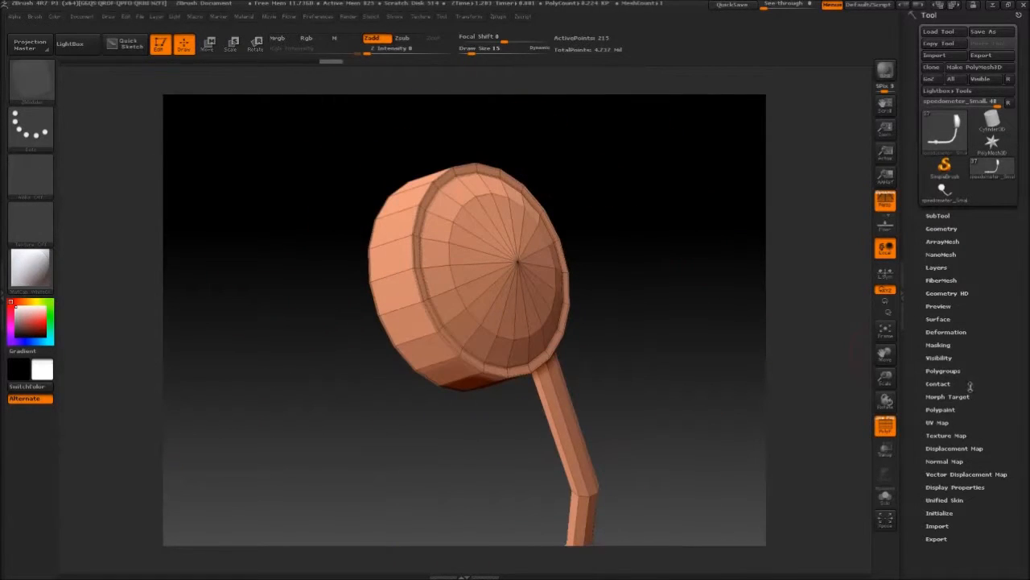
Step: Subdivide the small speedometer, turn off the polyframe display and inspect the smoothed mesh
{"action": "left_click", "coordinate": [941, 229]}
{"action": "left_click", "coordinate": [886, 426]}
{"action": "left_click_drag", "start_coordinate": [694, 253], "coordinate": [644, 185], "text": "alt"}
{"action": "left_click_drag", "start_coordinate": [567, 322], "coordinate": [286, 382]}
{"action": "left_click_drag", "start_coordinate": [613, 192], "coordinate": [791, 232]}
Step: Show all subtools and inspect the smoothed small speedometer and the surrounding parts on the vehicle
{"action": "left_click", "coordinate": [954, 215]}
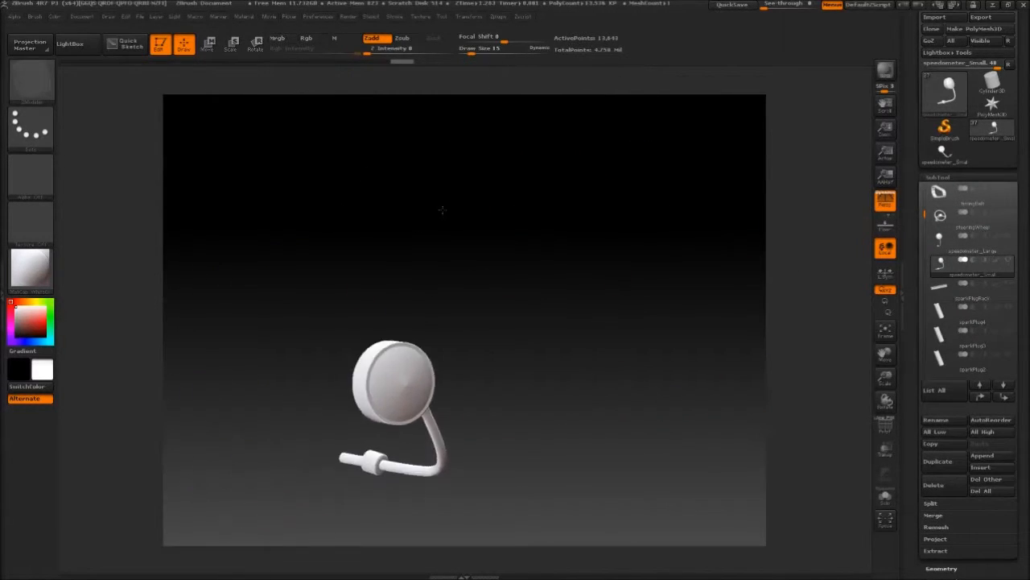
{"action": "left_click", "coordinate": [944, 177]}
{"action": "left_click", "coordinate": [941, 176]}
{"action": "left_click", "coordinate": [1007, 260]}
{"action": "left_click_drag", "start_coordinate": [886, 380], "coordinate": [873, 310]}
{"action": "left_click_drag", "start_coordinate": [793, 205], "coordinate": [467, 242]}
{"action": "left_click_drag", "start_coordinate": [708, 241], "coordinate": [636, 190]}
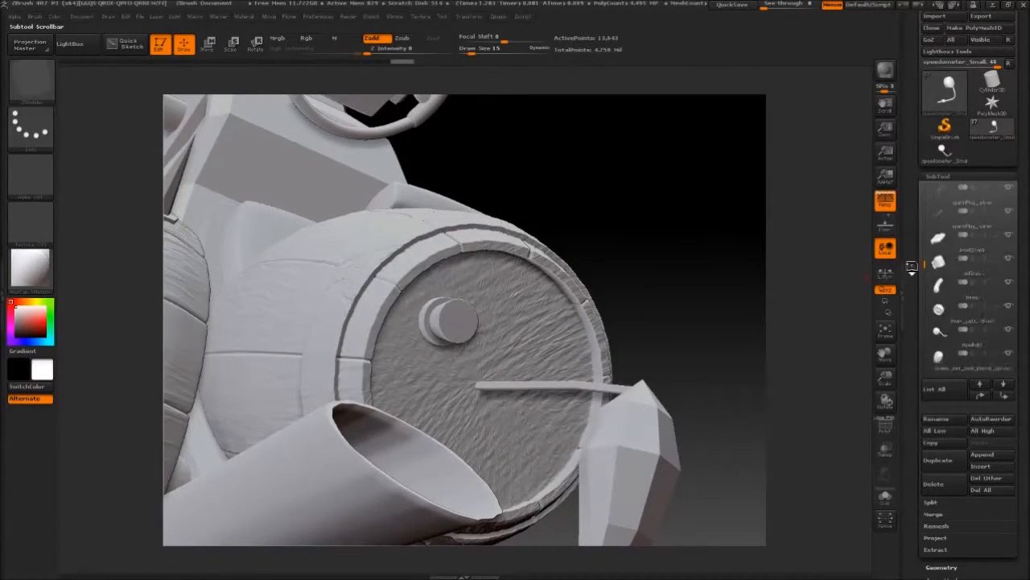
Step: Select and isolate the barrelPlug subtool, frame it and turn on the polyframe display
{"action": "left_click", "coordinate": [972, 312]}
{"action": "left_click", "coordinate": [1009, 306]}
{"action": "key", "text": "f"}
{"action": "left_click_drag", "start_coordinate": [743, 119], "coordinate": [684, 234]}
{"action": "left_click", "coordinate": [887, 428]}
Step: Save the vehicle tool to disk
{"action": "left_click_drag", "start_coordinate": [913, 121], "coordinate": [912, 163]}
{"action": "left_click", "coordinate": [985, 33]}
{"action": "left_click", "coordinate": [542, 345]}
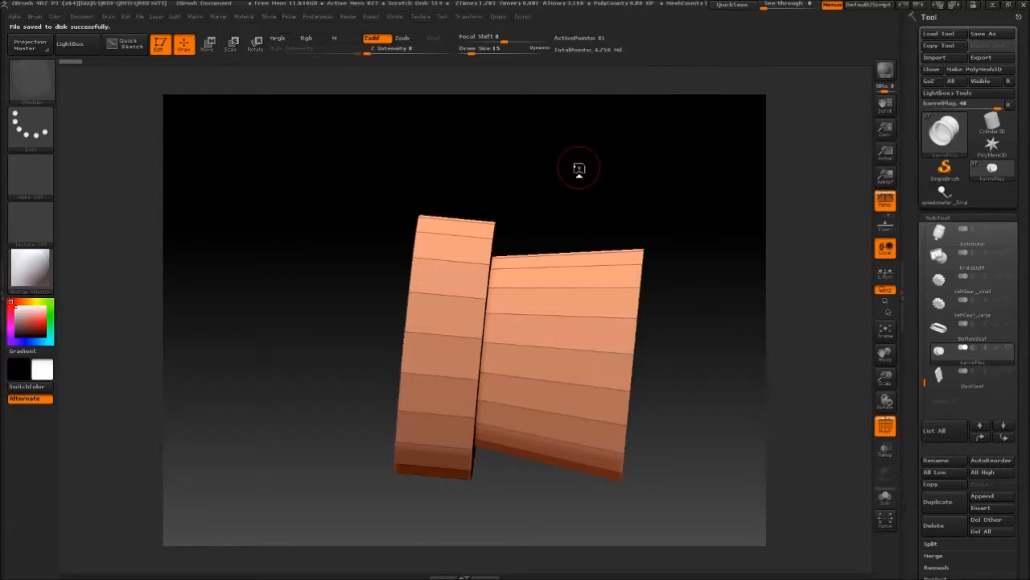
Step: Set the edge action to Insert and add supporting edge loops around the barrel plug's rim and body
{"action": "left_click_drag", "start_coordinate": [579, 168], "coordinate": [495, 139]}
{"action": "key", "text": "space"}
{"action": "left_click", "coordinate": [426, 288]}
{"action": "left_click", "coordinate": [419, 272]}
{"action": "left_click_drag", "start_coordinate": [669, 164], "coordinate": [541, 177]}
Step: Switch the edge action to Crease and crease the hard edges of the barrel plug
{"action": "key", "text": "space"}
{"action": "left_click", "coordinate": [338, 345]}
{"action": "left_click", "coordinate": [416, 266]}
{"action": "left_click_drag", "start_coordinate": [538, 229], "coordinate": [492, 224]}
{"action": "left_click", "coordinate": [461, 260]}
{"action": "left_click_drag", "start_coordinate": [580, 186], "coordinate": [591, 167]}
{"action": "left_click", "coordinate": [552, 290]}
Step: Subdivide the barrel plug and turn off the polyframe display
{"action": "left_click", "coordinate": [937, 219]}
{"action": "left_click", "coordinate": [941, 230]}
{"action": "left_click", "coordinate": [948, 320]}
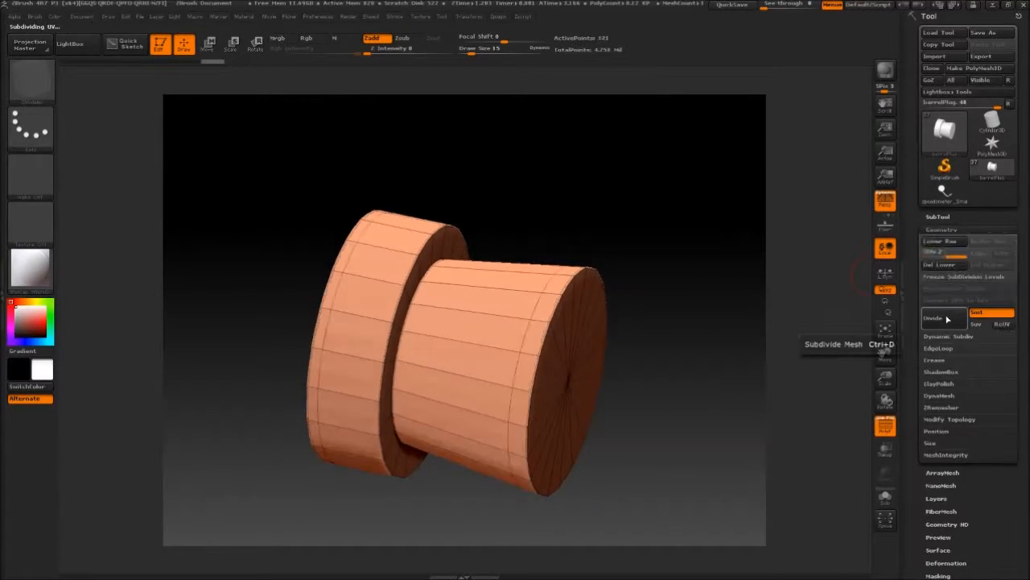
{"action": "left_click", "coordinate": [886, 426]}
{"action": "left_click_drag", "start_coordinate": [741, 221], "coordinate": [870, 210]}
Step: Inspect the smoothed barrel plug, show all subtools to check it on the vehicle, and browse the subtool list
{"action": "left_click", "coordinate": [940, 229]}
{"action": "left_click", "coordinate": [936, 218]}
{"action": "left_click", "coordinate": [937, 178]}
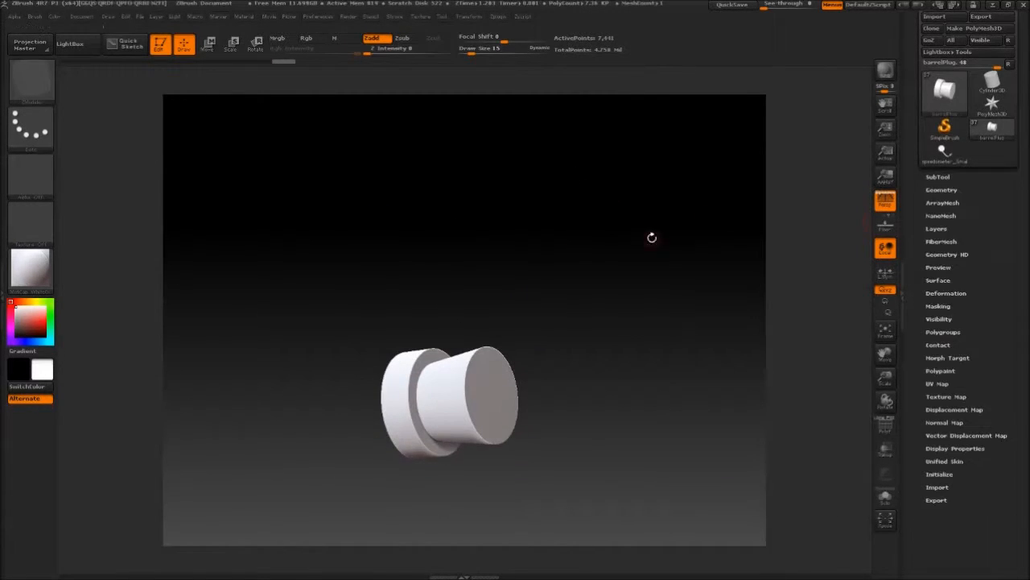
{"action": "left_click_drag", "start_coordinate": [653, 236], "coordinate": [676, 222], "text": "alt"}
{"action": "left_click_drag", "start_coordinate": [915, 91], "coordinate": [914, 132]}
{"action": "left_click_drag", "start_coordinate": [709, 222], "coordinate": [664, 252]}
{"action": "left_click", "coordinate": [938, 218]}
{"action": "left_click", "coordinate": [1008, 307]}
{"action": "left_click_drag", "start_coordinate": [885, 378], "coordinate": [626, 233]}
{"action": "left_click_drag", "start_coordinate": [924, 342], "coordinate": [923, 334]}
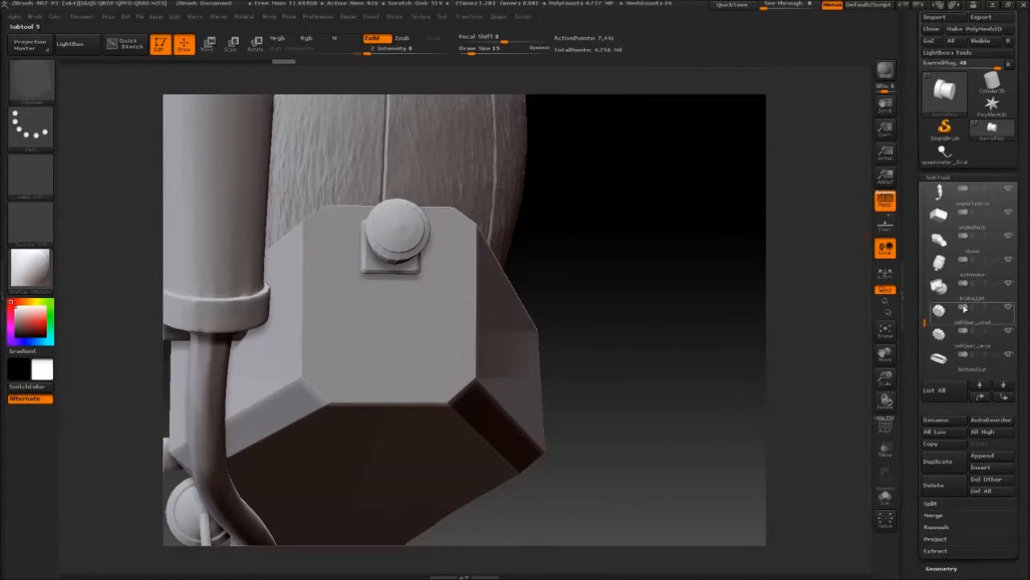
Step: Select the brake light subtool, isolate and frame it, and turn on its polyframe display
{"action": "left_click", "coordinate": [973, 289]}
{"action": "left_click", "coordinate": [1006, 287]}
{"action": "key", "text": "f"}
{"action": "left_click_drag", "start_coordinate": [885, 378], "coordinate": [519, 228]}
{"action": "left_click", "coordinate": [885, 425]}
Step: Subdivide the brake light up to subdivision level 4 and turn off the polyframe display
{"action": "key", "text": "space"}
{"action": "left_click", "coordinate": [482, 295]}
{"action": "left_click_drag", "start_coordinate": [549, 179], "coordinate": [788, 354]}
{"action": "key", "text": "space"}
{"action": "left_click", "coordinate": [941, 568]}
{"action": "left_click", "coordinate": [884, 426]}
{"action": "left_click", "coordinate": [934, 283]}
{"action": "left_click", "coordinate": [934, 283]}
{"action": "left_click_drag", "start_coordinate": [773, 234], "coordinate": [623, 182]}
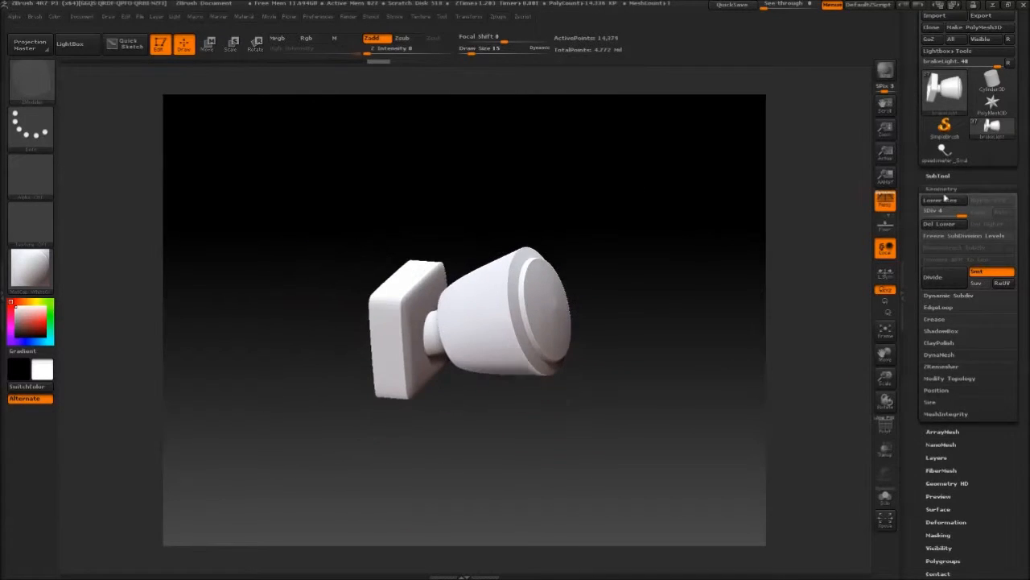
Step: Show all subtools again and inspect the smoothed brake light on the whole vehicle
{"action": "left_click", "coordinate": [942, 189]}
{"action": "left_click", "coordinate": [938, 174]}
{"action": "left_click", "coordinate": [1008, 279]}
{"action": "left_click_drag", "start_coordinate": [634, 188], "coordinate": [609, 212], "text": "alt"}
{"action": "left_click_drag", "start_coordinate": [601, 302], "coordinate": [333, 155]}
{"action": "left_click_drag", "start_coordinate": [922, 211], "coordinate": [923, 185]}
{"action": "left_click_drag", "start_coordinate": [636, 314], "coordinate": [659, 195], "text": "alt"}
Step: Save the vehicle tool over its existing file
{"action": "left_click_drag", "start_coordinate": [1023, 68], "coordinate": [1023, 112]}
{"action": "left_click", "coordinate": [983, 33]}
{"action": "double_click", "coordinate": [243, 153]}
{"action": "left_click", "coordinate": [542, 273]}
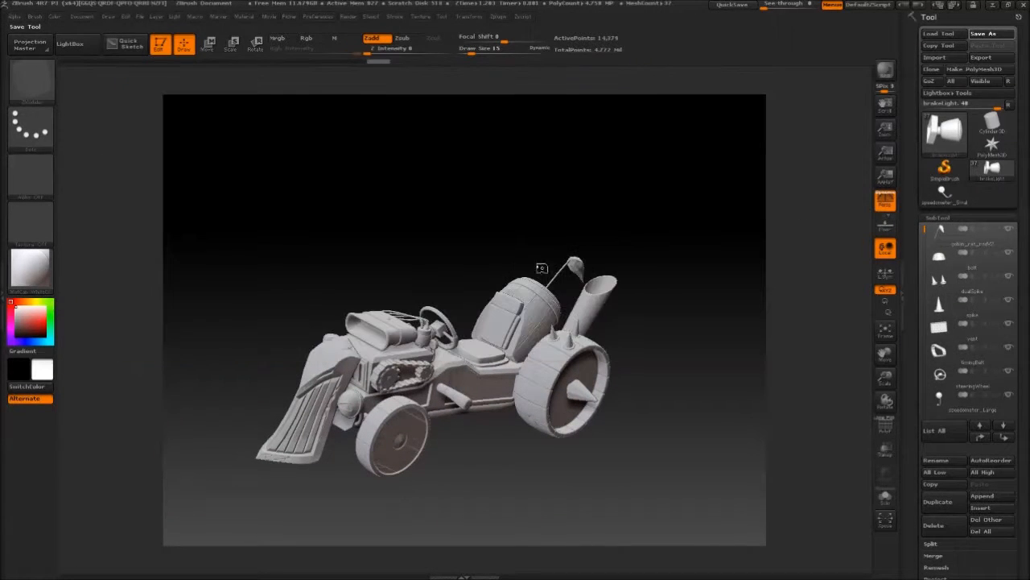